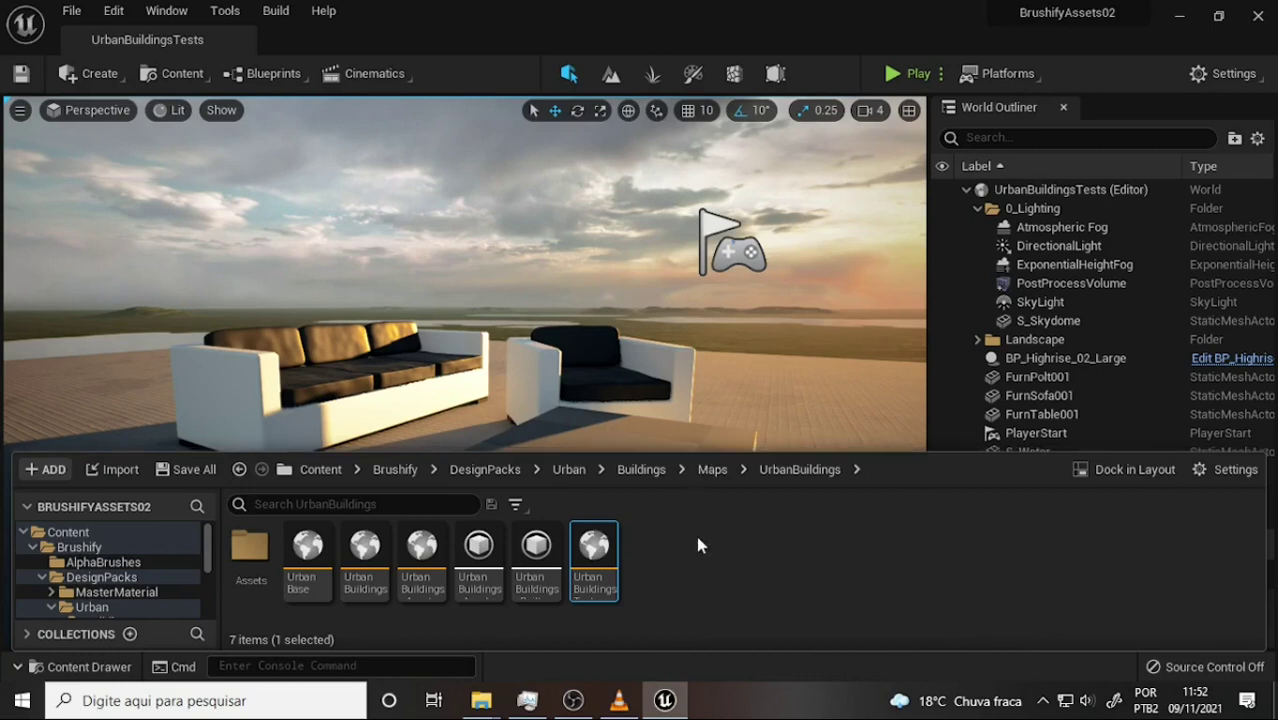
- Hide the Content Drawer with Ctrl+Space to reveal the full rooftop viewport
key(ctrl+space)
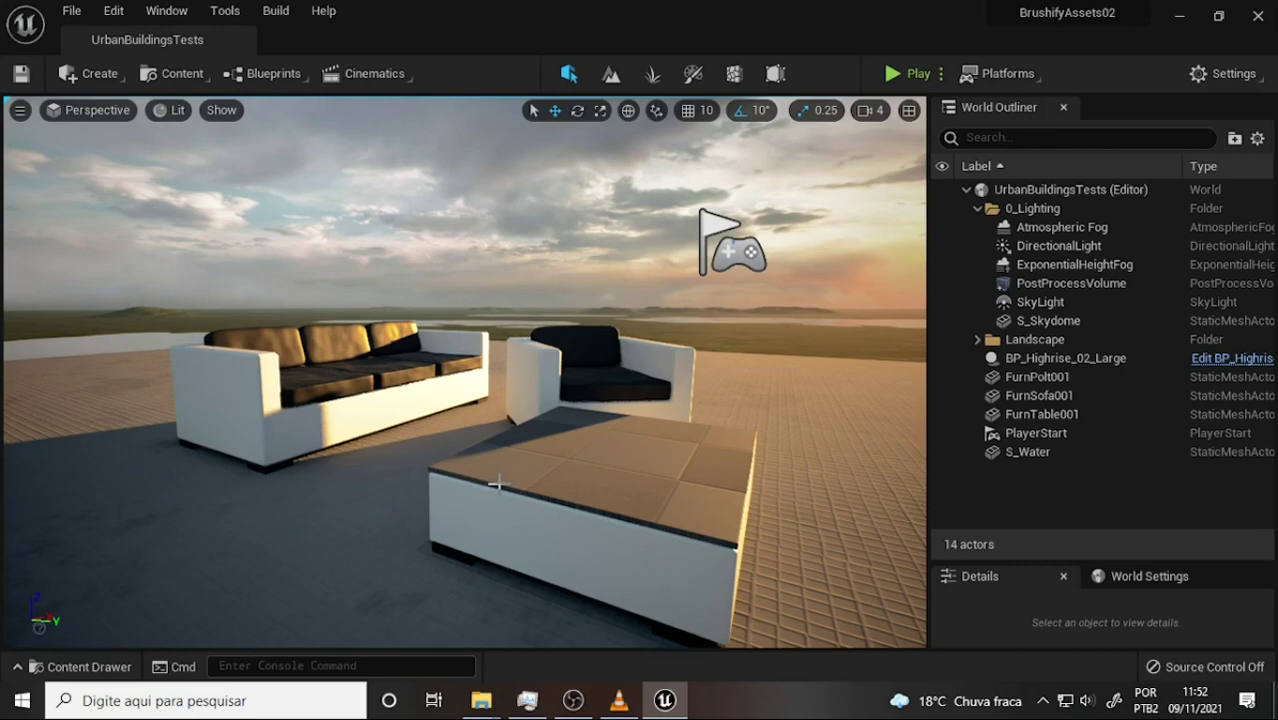
- Orbit and zoom around the rooftop slab to inspect the sofa, armchair, table and flag
mouse_move(505, 451)
right_down()
mouse_move(580, 500)
mouse_move(510, 387)
right_up()
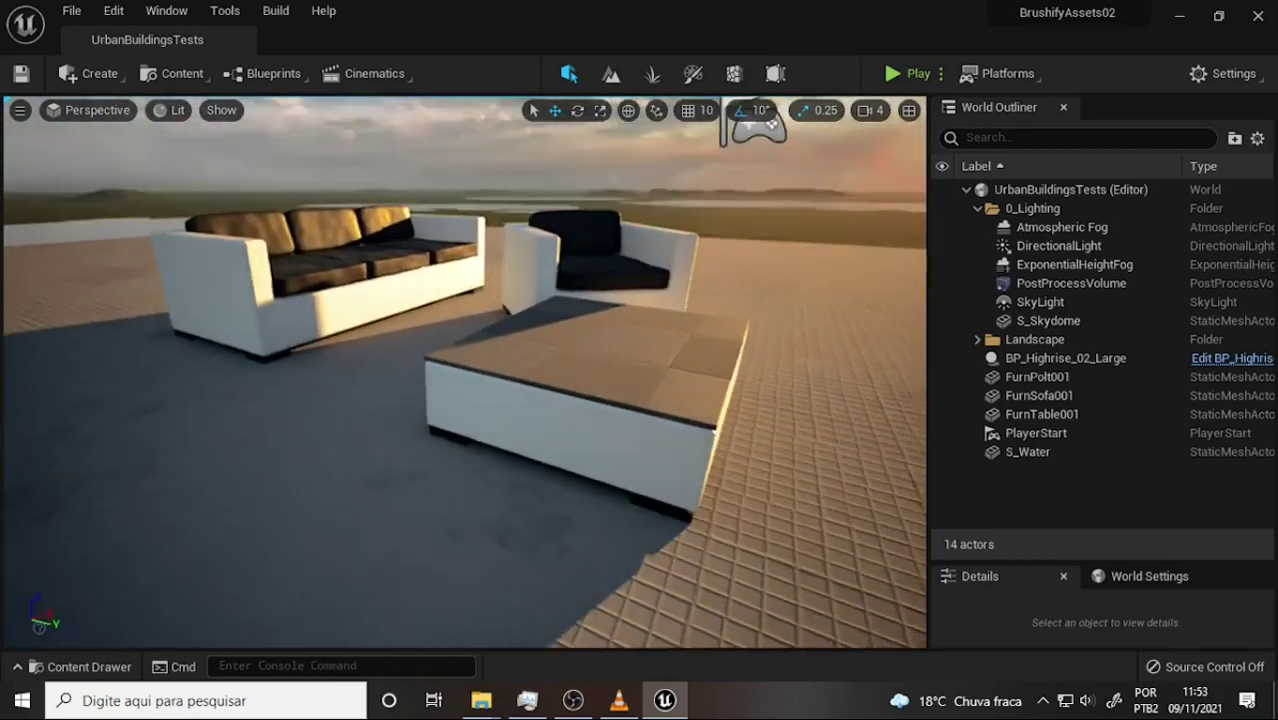
scroll(510, 387, down, 5)
scroll(520, 375, down, 5)
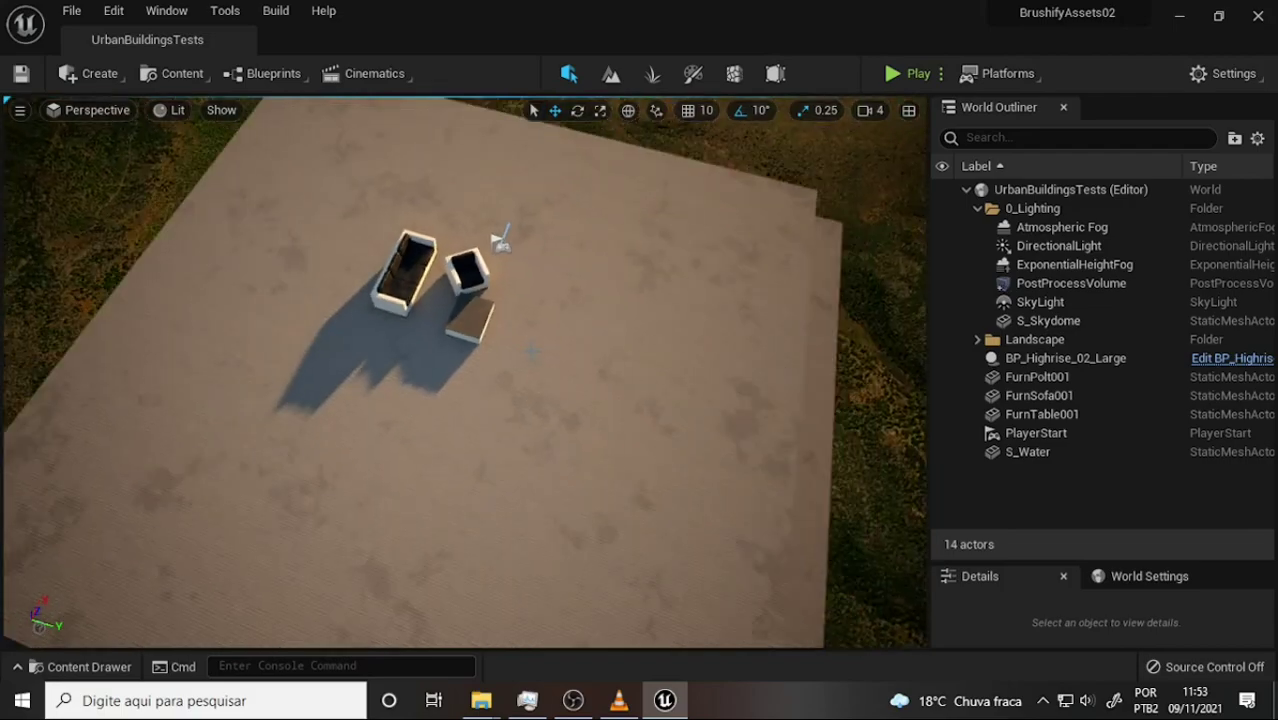
scroll(535, 362, down, 2)
right_drag(540, 360, 538, 348)
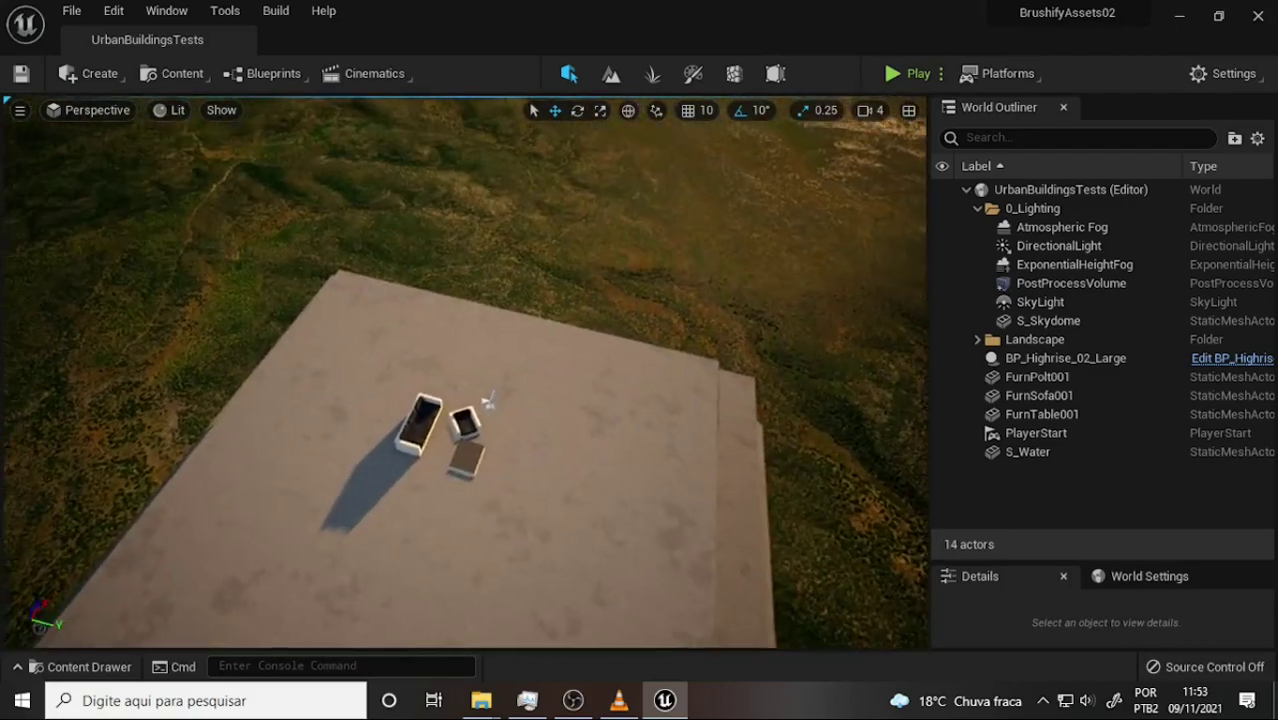
scroll(538, 348, up, 2)
scroll(538, 348, up, 2)
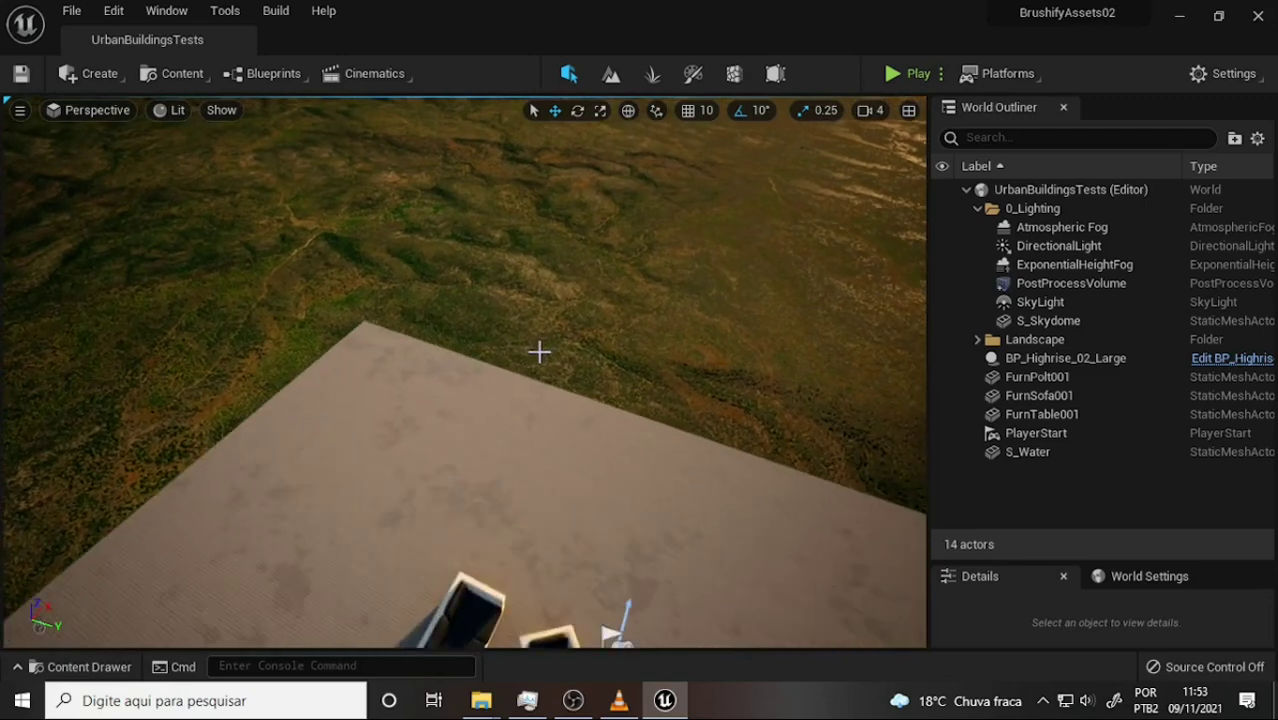
scroll(538, 348, up, 2)
scroll(538, 348, up, 1)
mouse_move(538, 348)
right_down()
mouse_move(558, 380)
mouse_move(560, 350)
right_up()
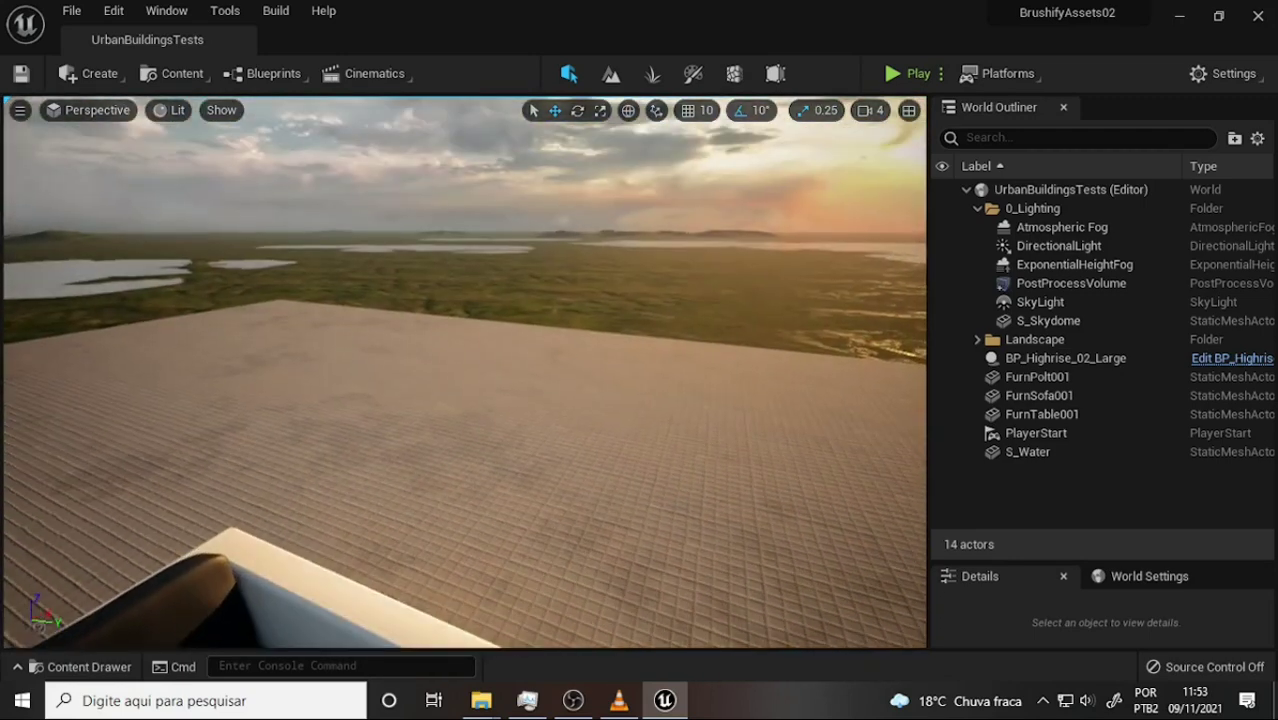
right_drag(560, 417, 539, 378)
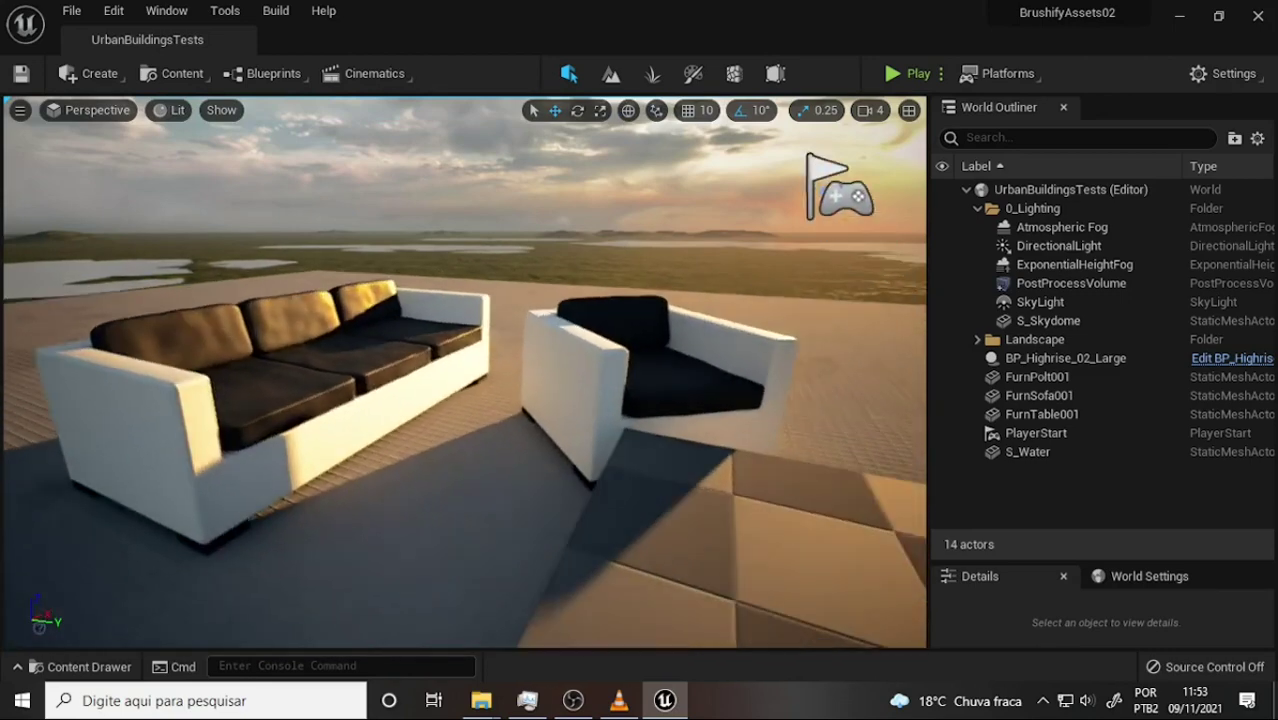
scroll(551, 328, down, 1)
scroll(551, 330, down, 1)
scroll(530, 323, down, 1)
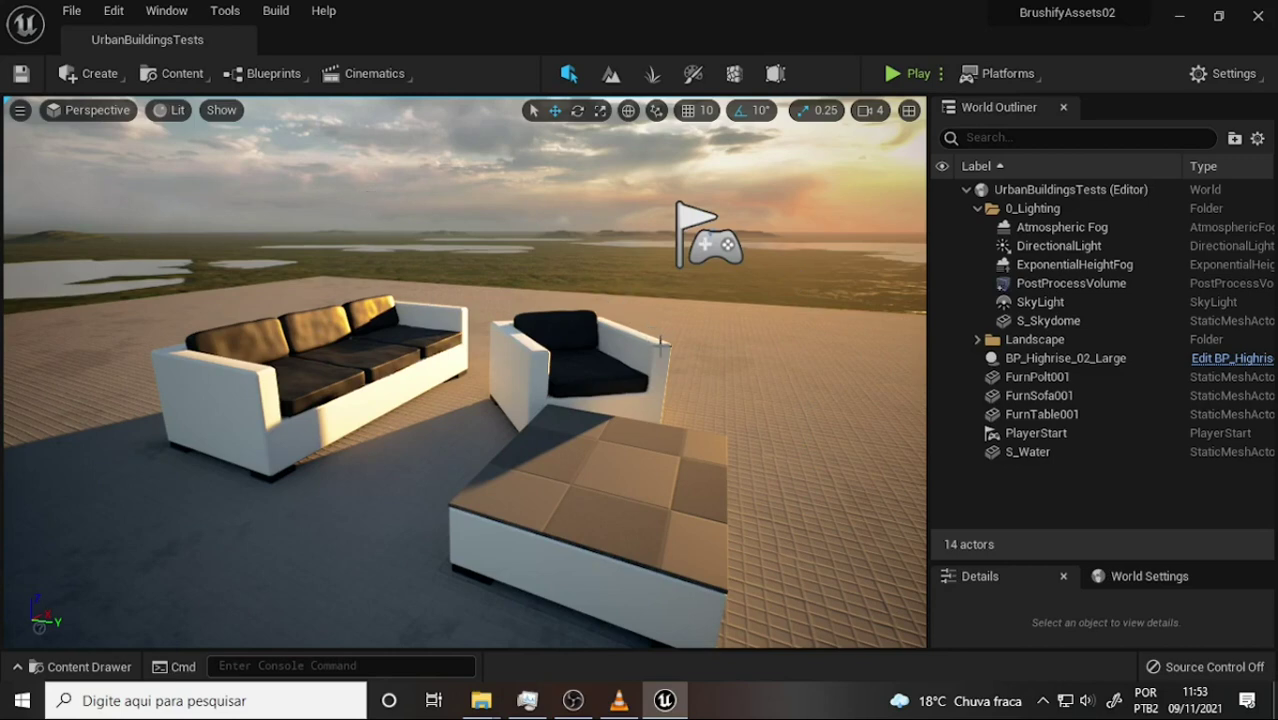
- Dismiss Task Manager and bring VLC forward with volume lowered to 39%
click(527, 700)
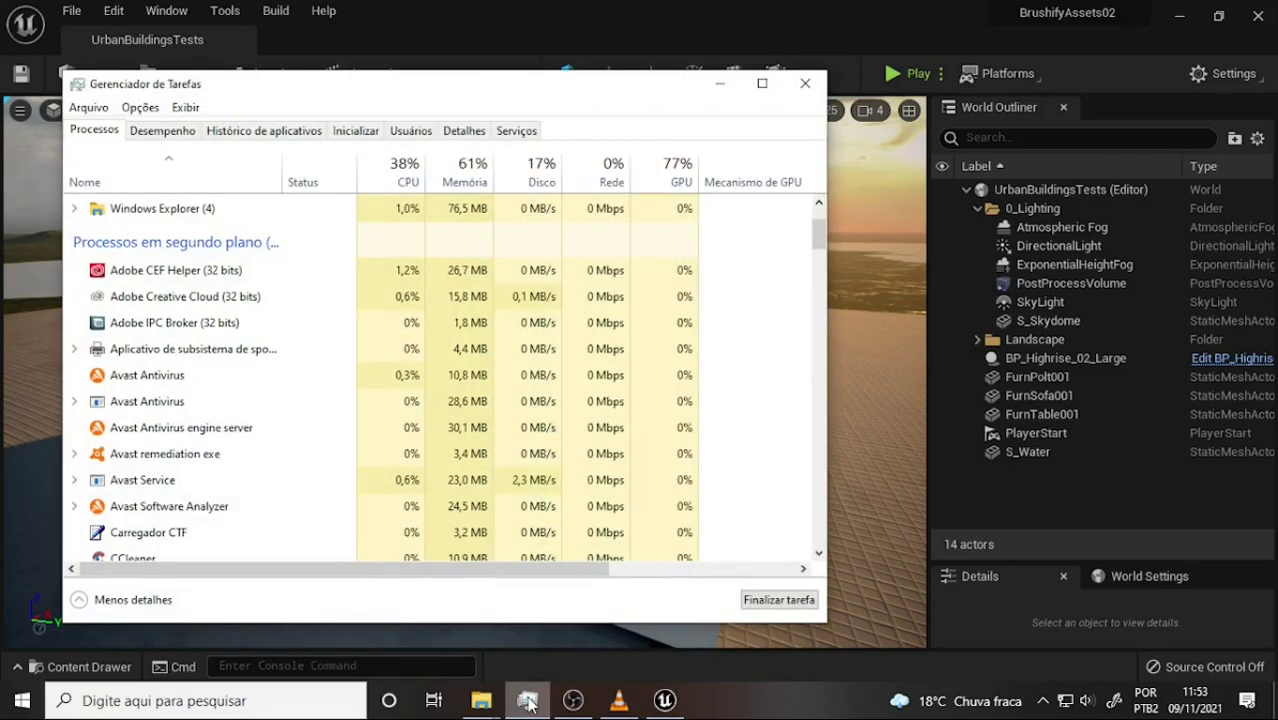
click(527, 700)
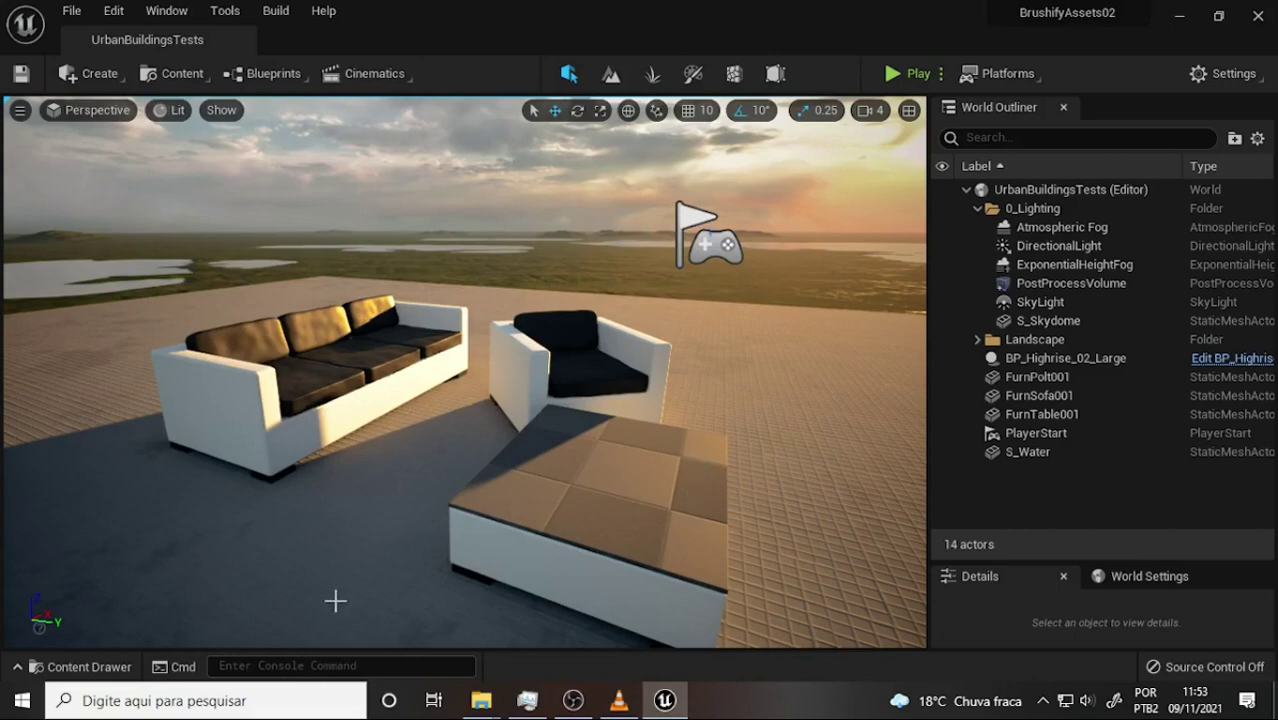
click(612, 697)
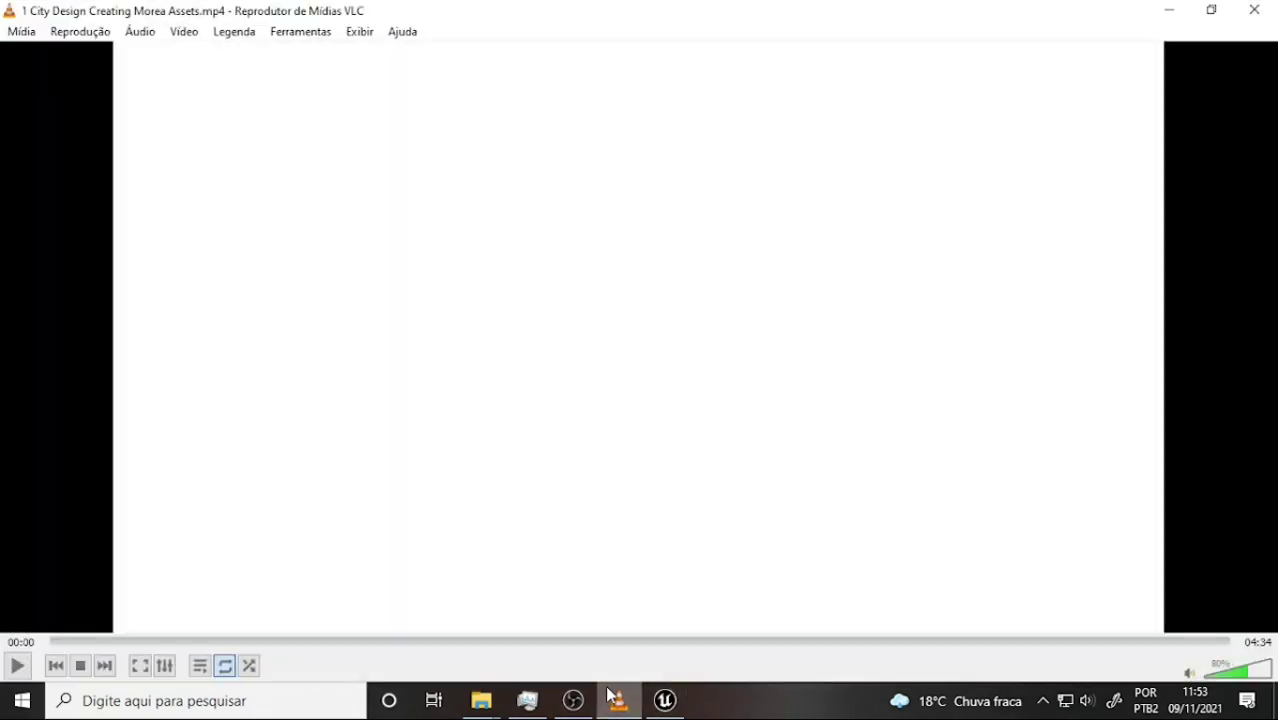
click(1229, 678)
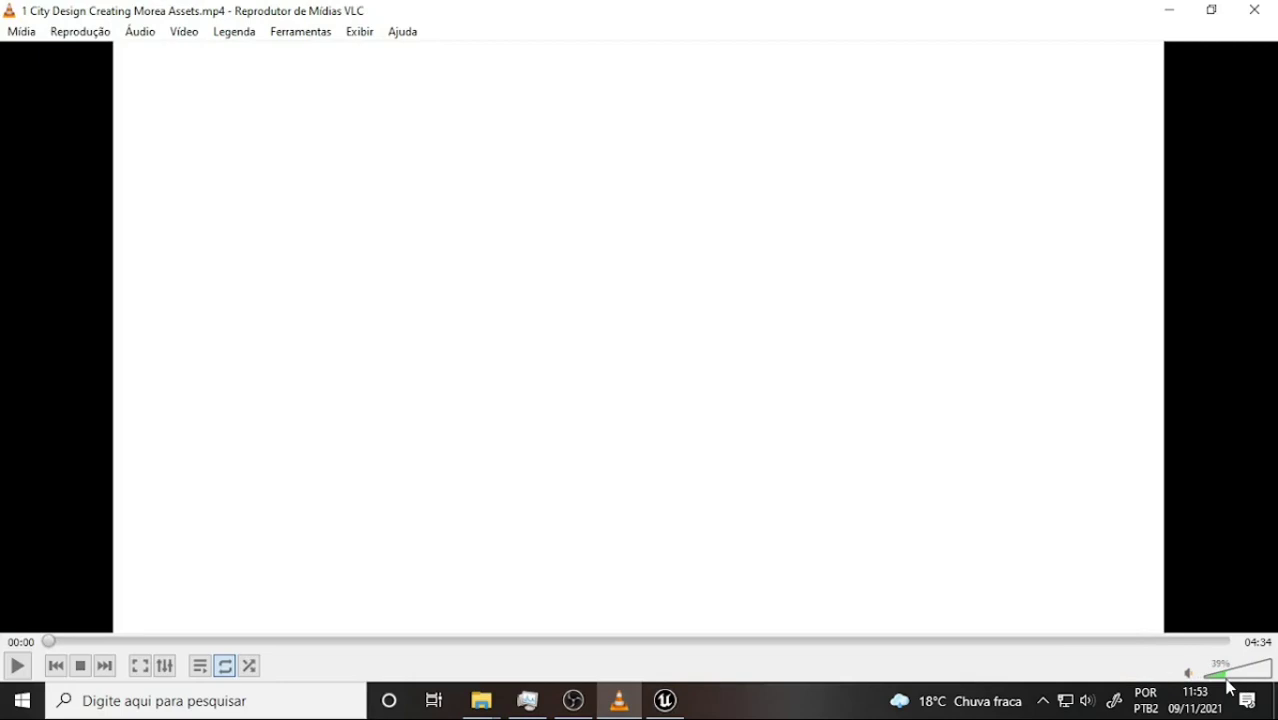
- Play the City Design tutorial with a pause and resume, then skip ahead to 01:44
click(17, 666)
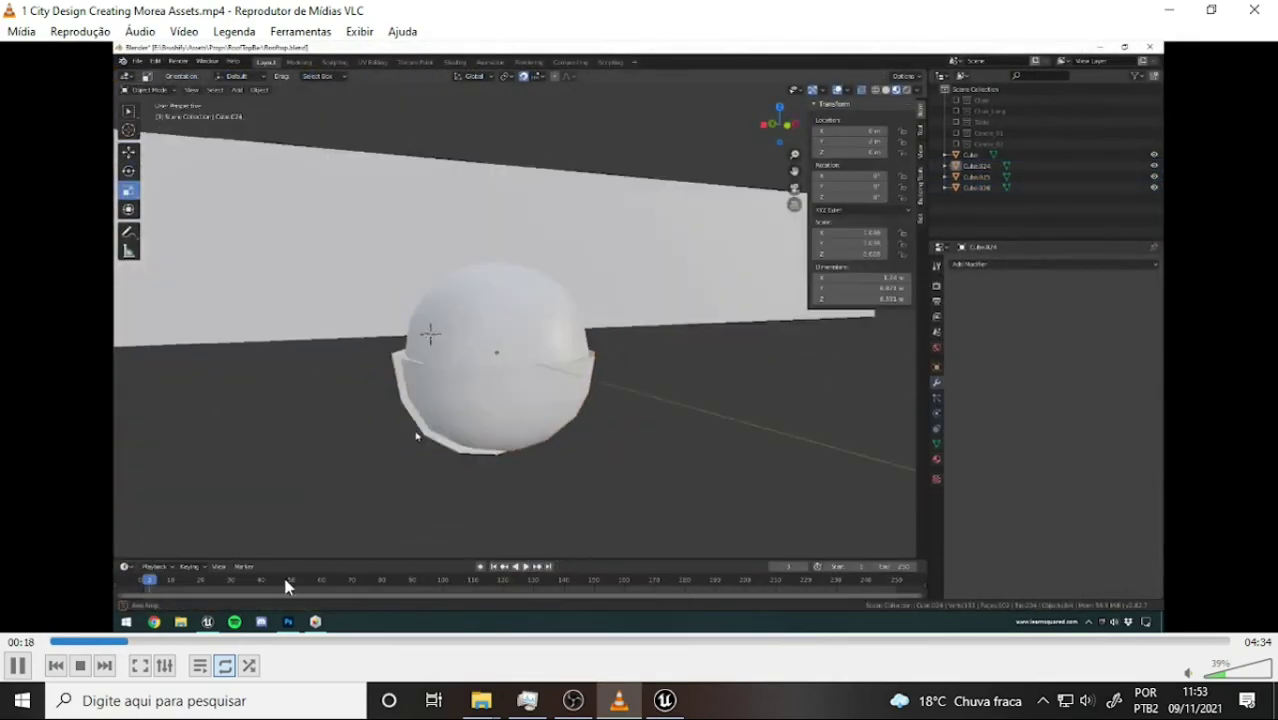
key(space)
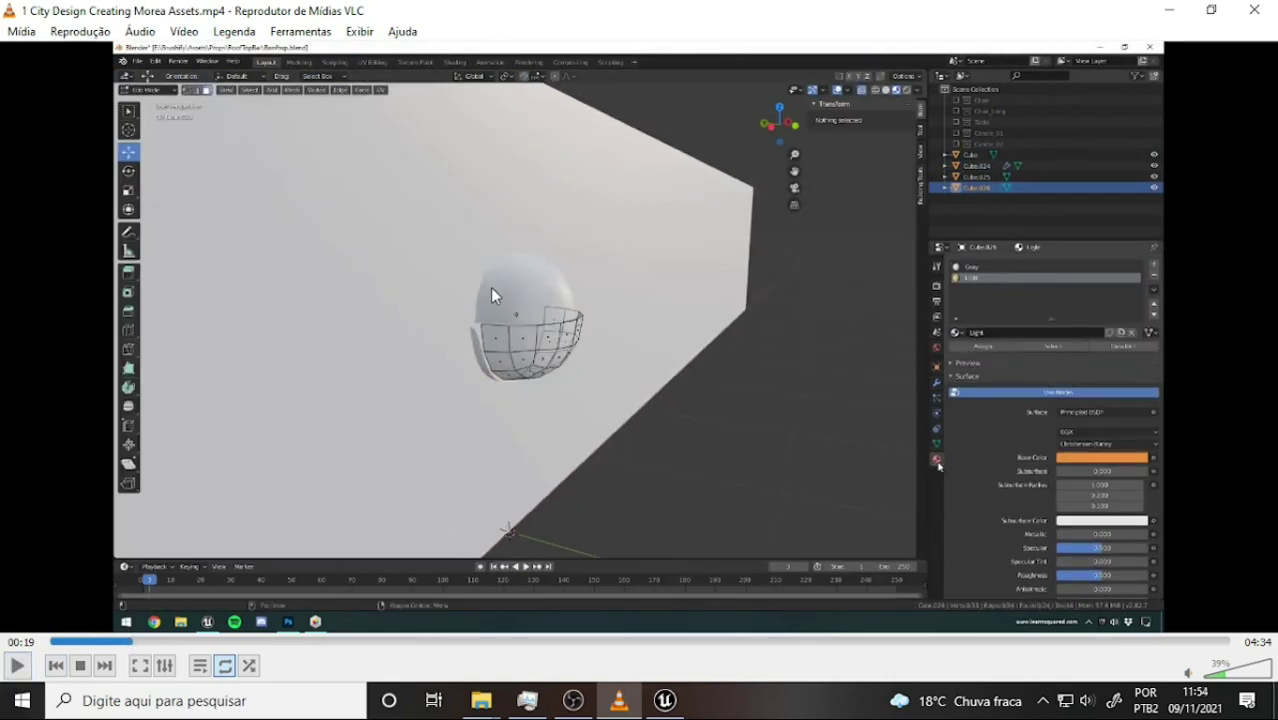
click(17, 666)
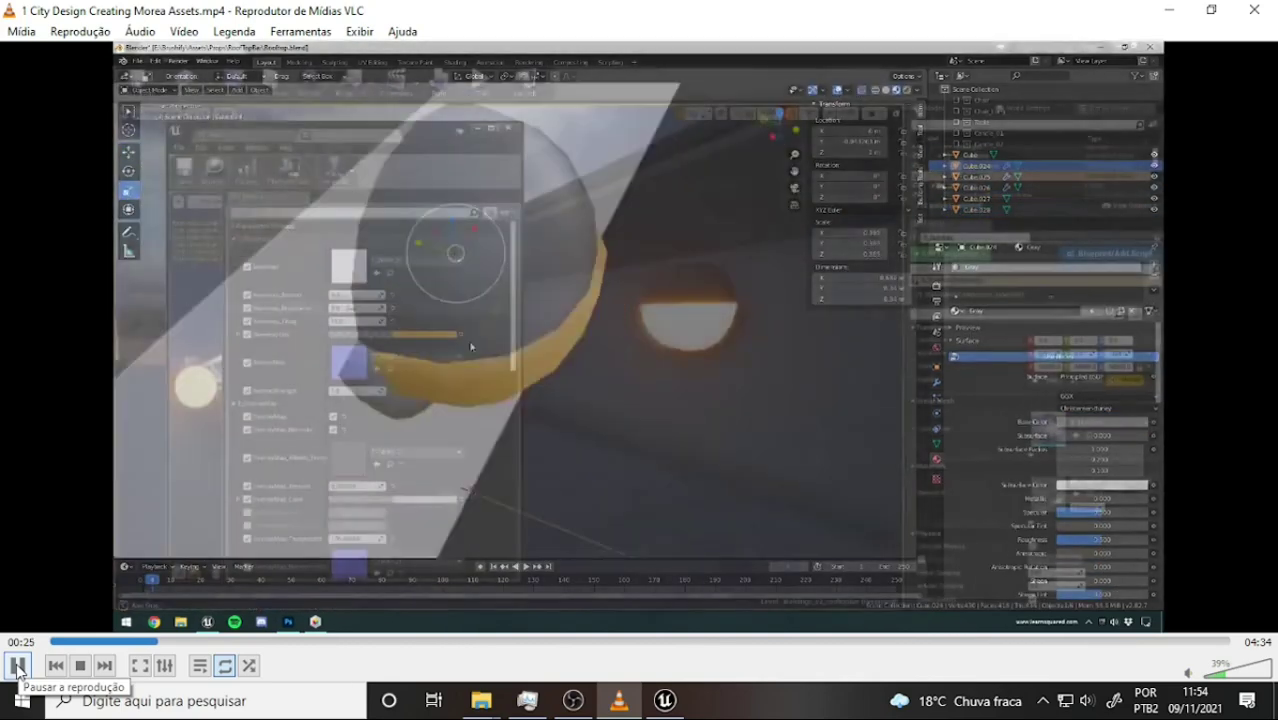
click(17, 666)
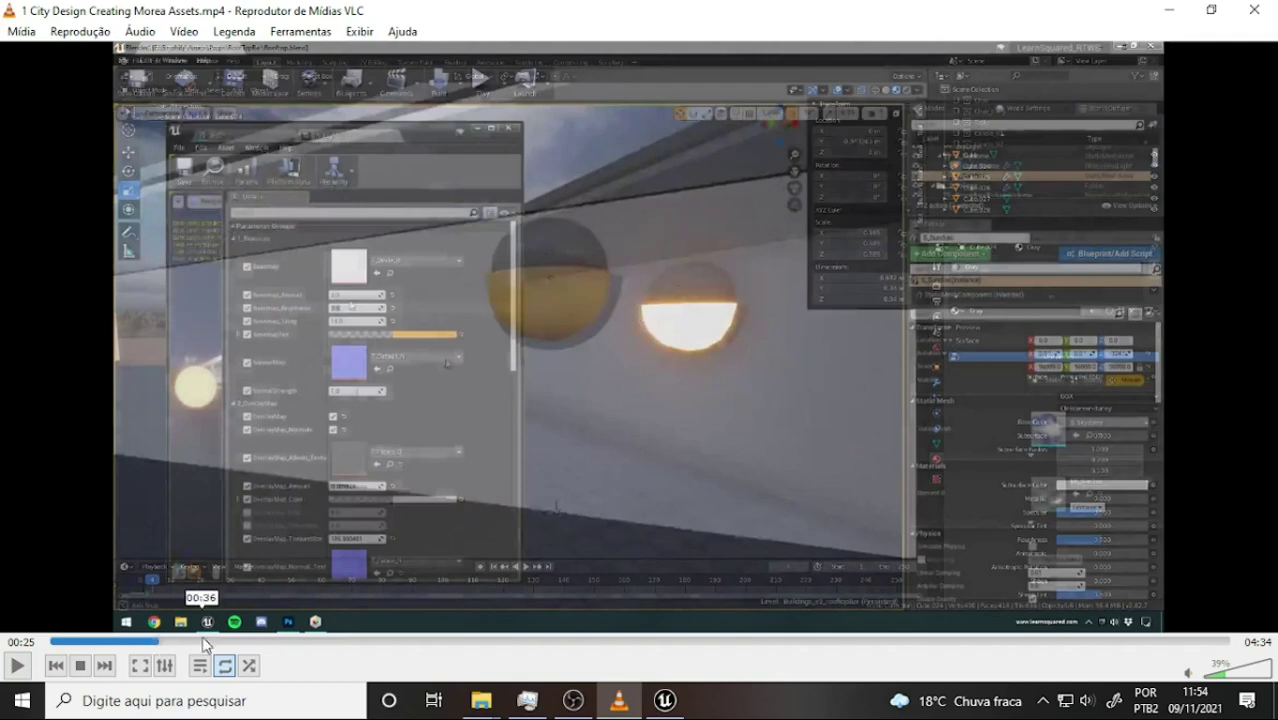
mouse_move(176, 641)
mouse_down()
mouse_move(195, 665)
mouse_move(499, 705)
mouse_up()
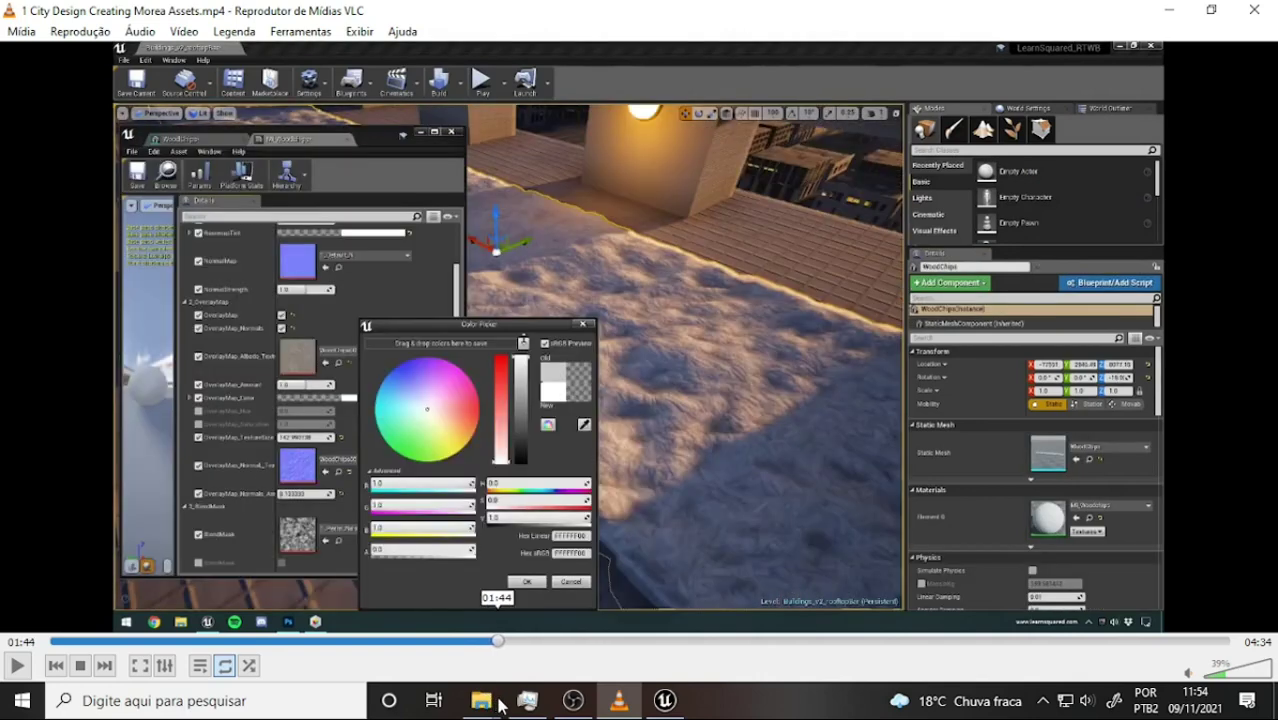
- Return to Unreal, reframe the lounge, and open the Content Drawer with Prefabs expanded
click(666, 702)
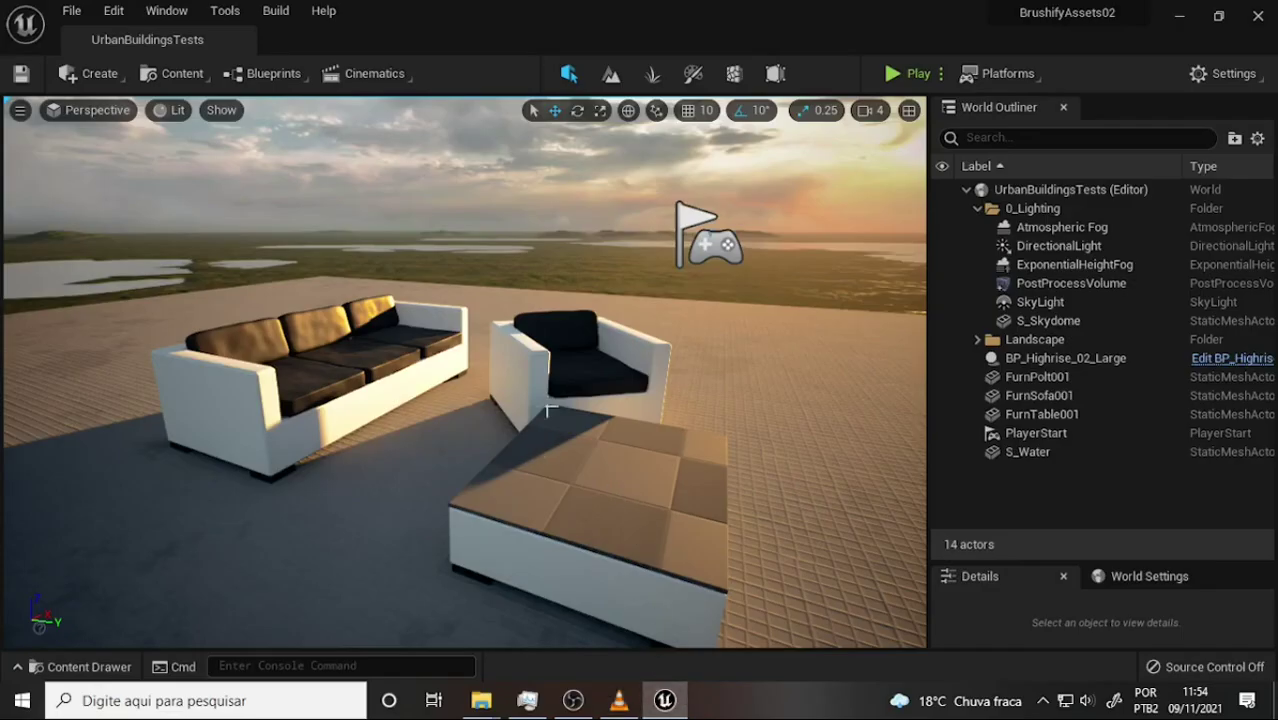
right_drag(744, 309, 690, 370)
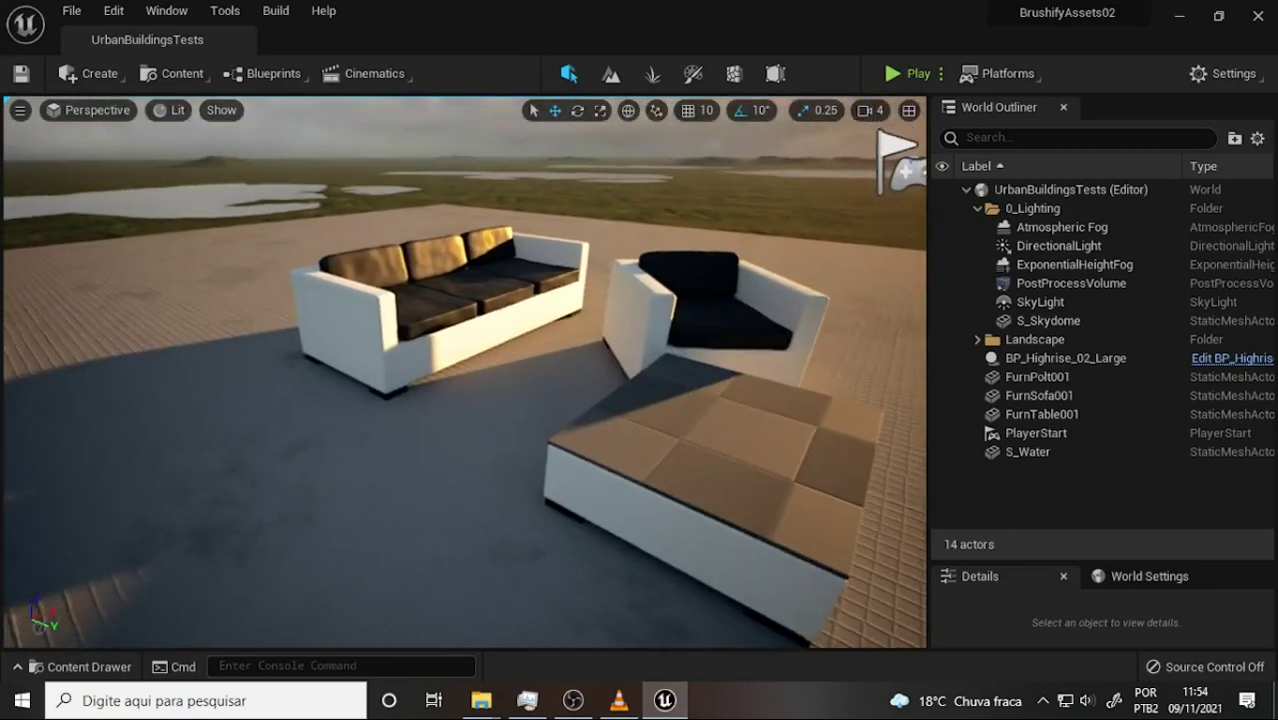
right_drag(730, 298, 790, 250)
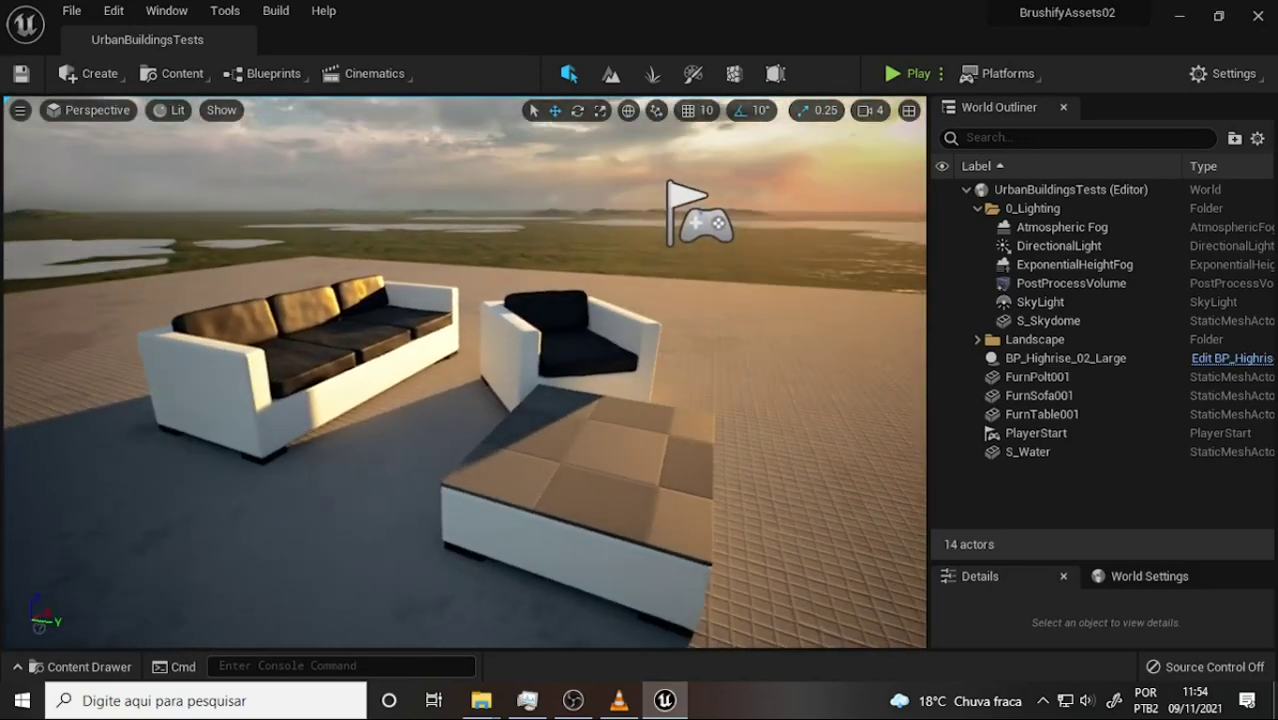
click(88, 667)
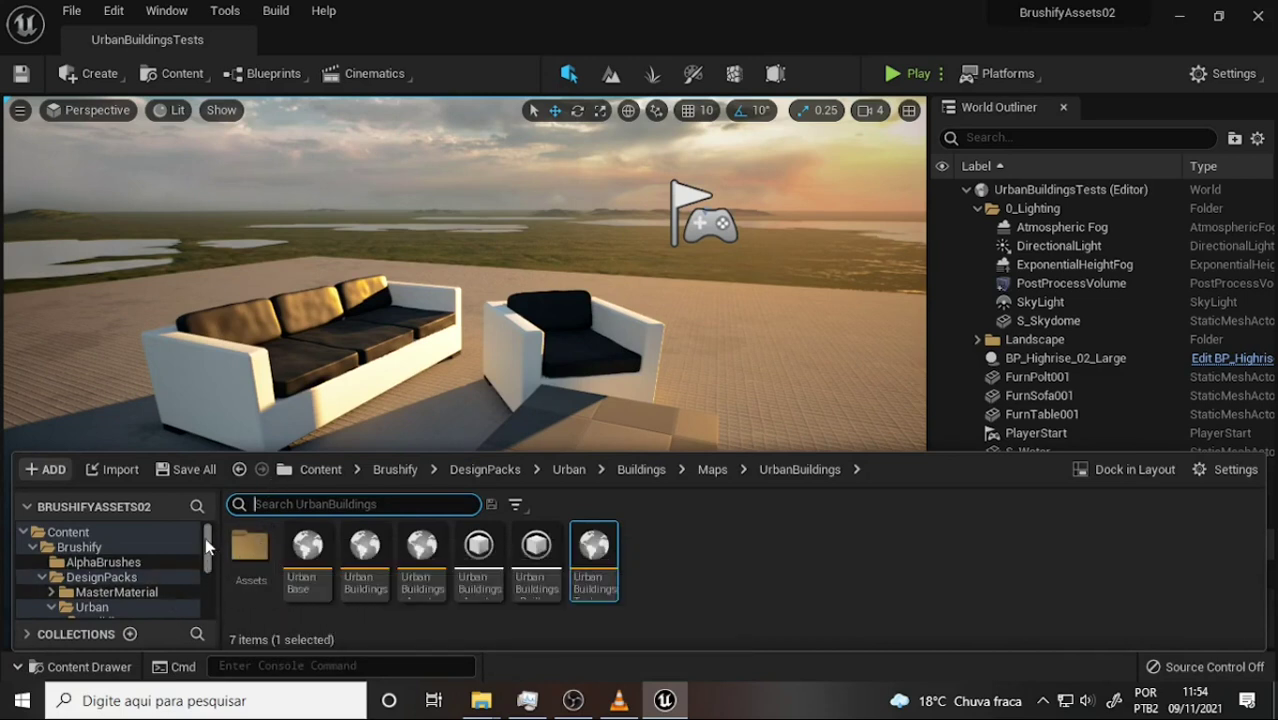
drag(205, 545, 207, 560)
scroll(145, 588, down, 1)
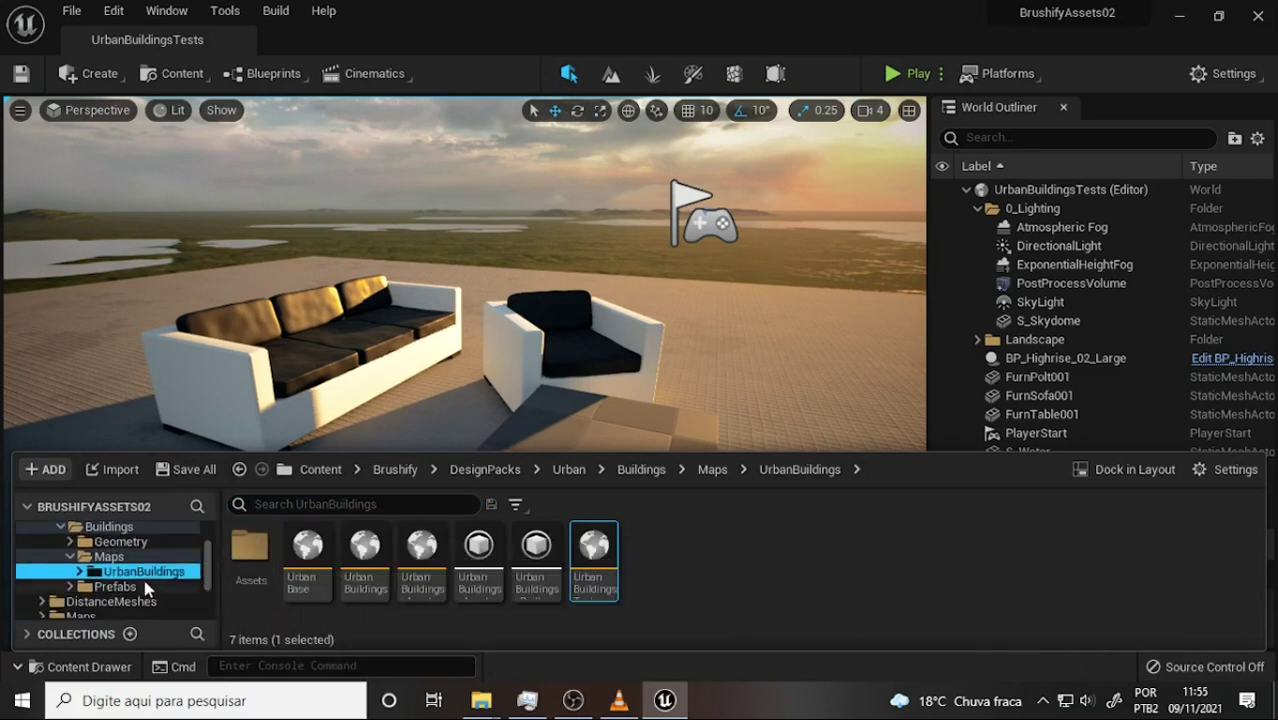
click(68, 587)
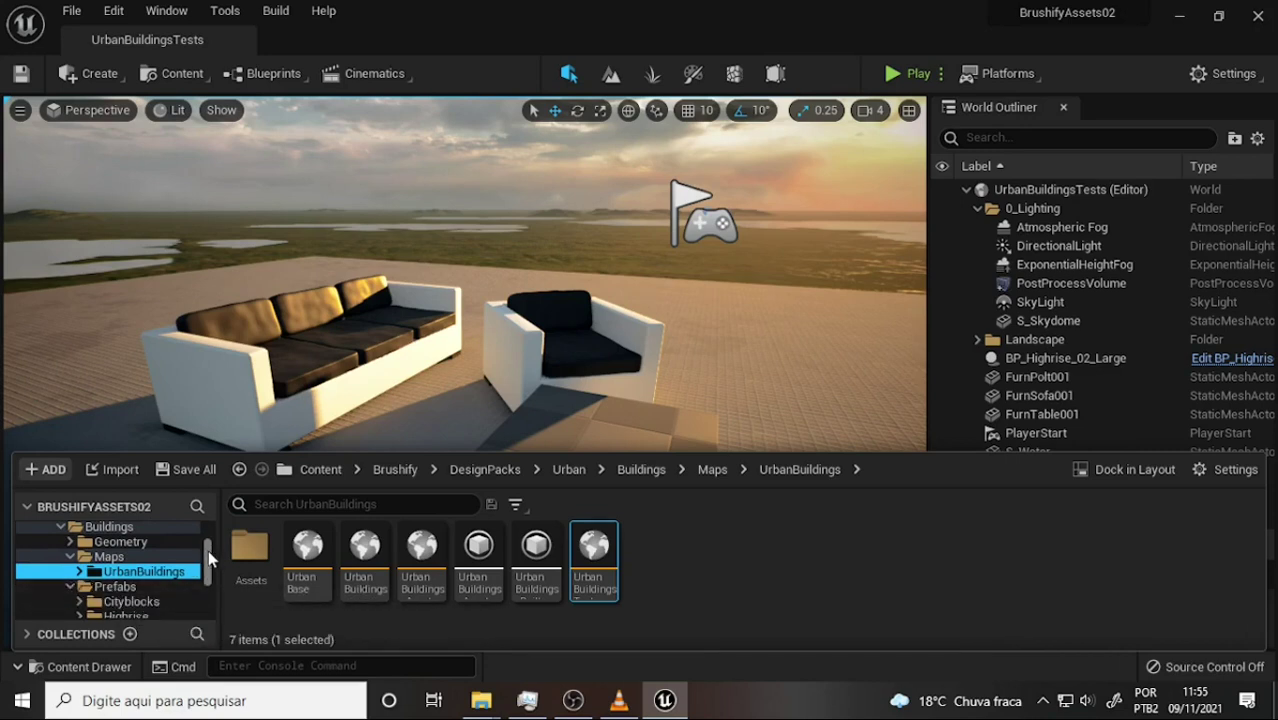
scroll(207, 559, down, 2)
scroll(208, 550, up, 4)
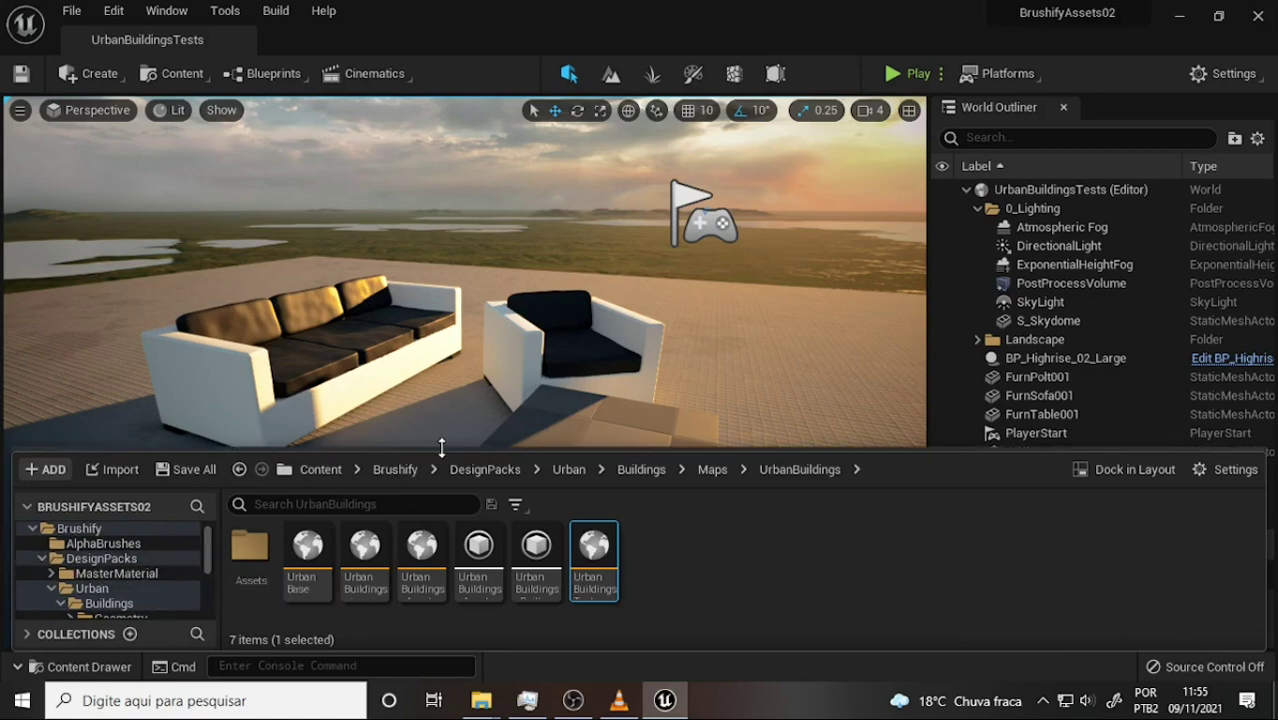
- Enlarge the asset browser, expand Geometry, and open the UrbanBuildings Assets folder
drag(441, 447, 441, 337)
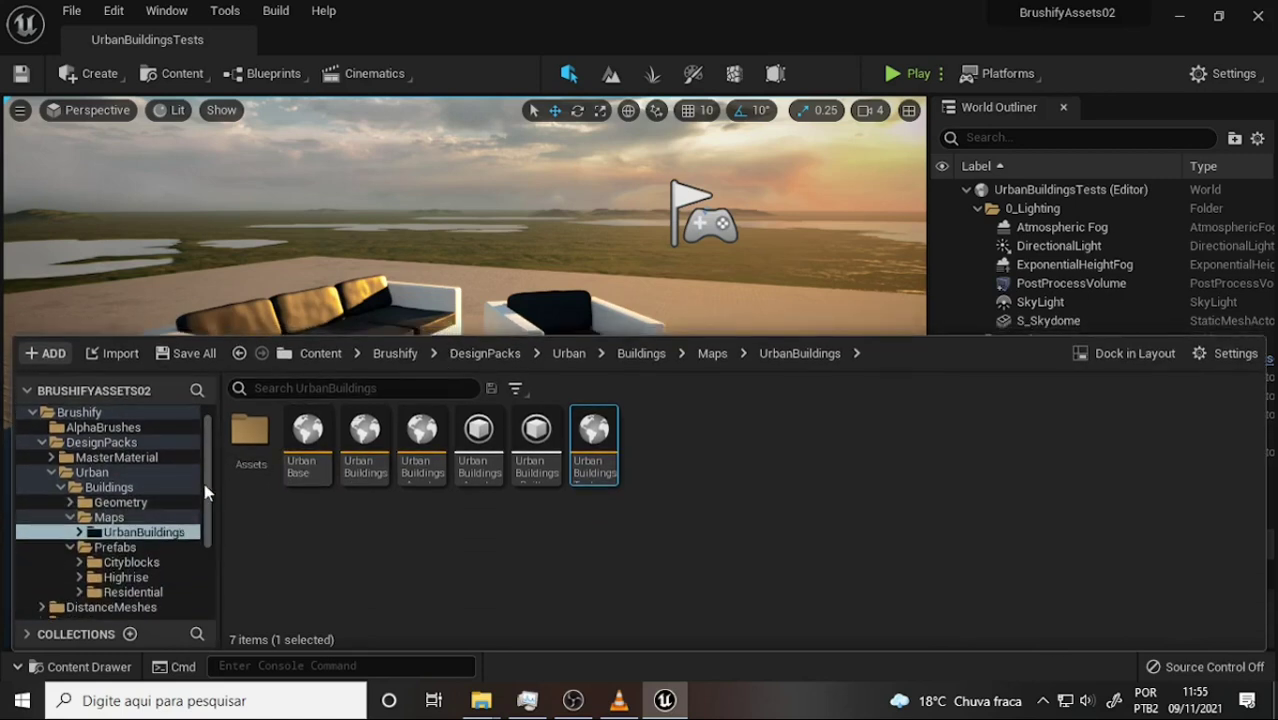
drag(206, 491, 203, 597)
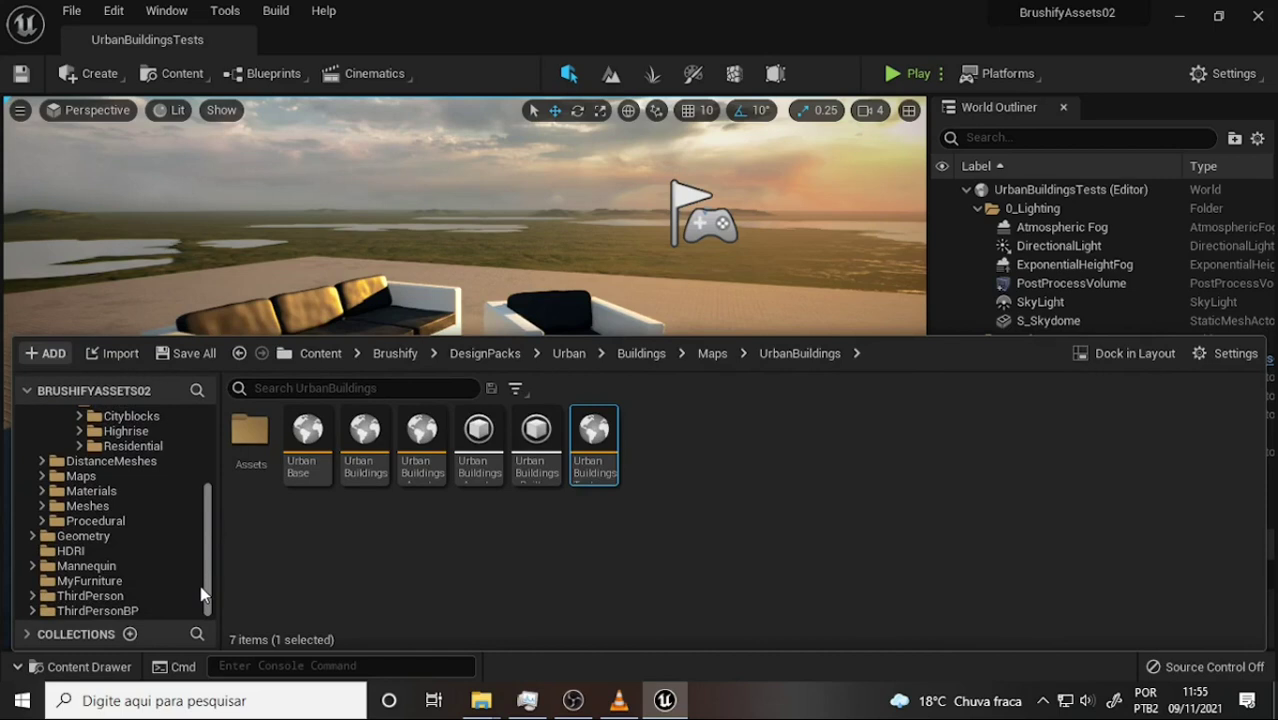
click(32, 536)
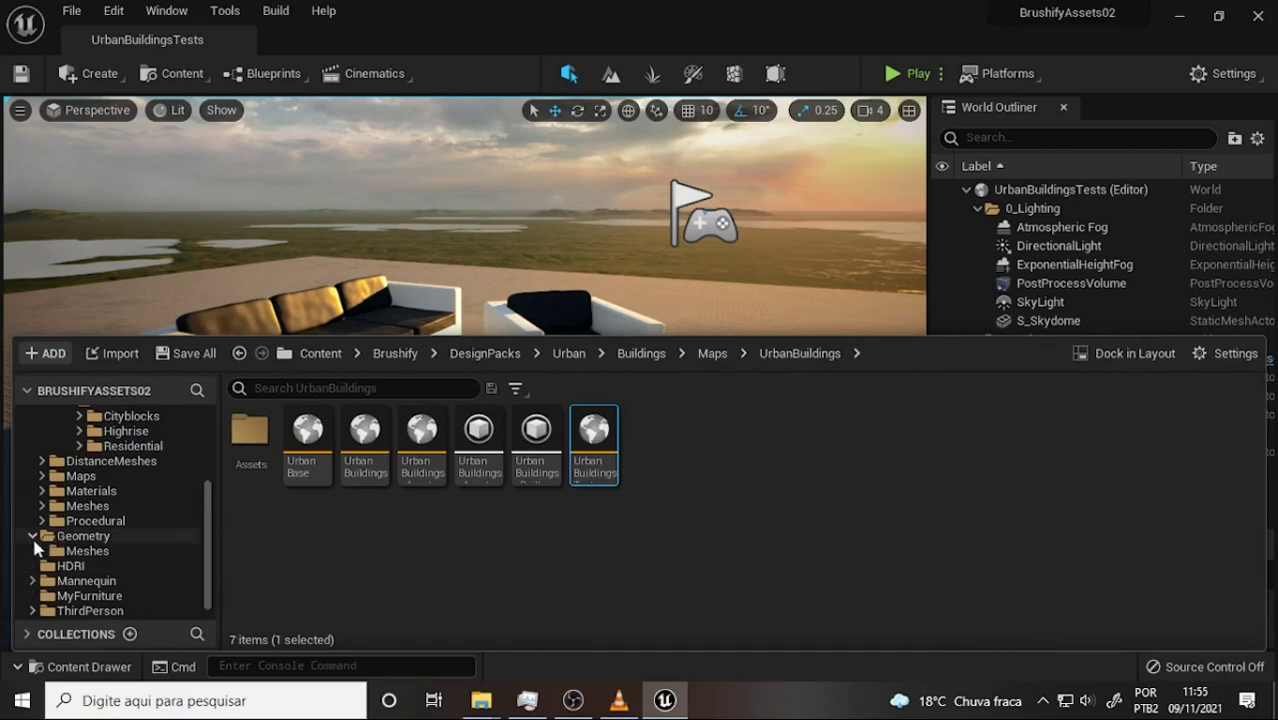
click(249, 432)
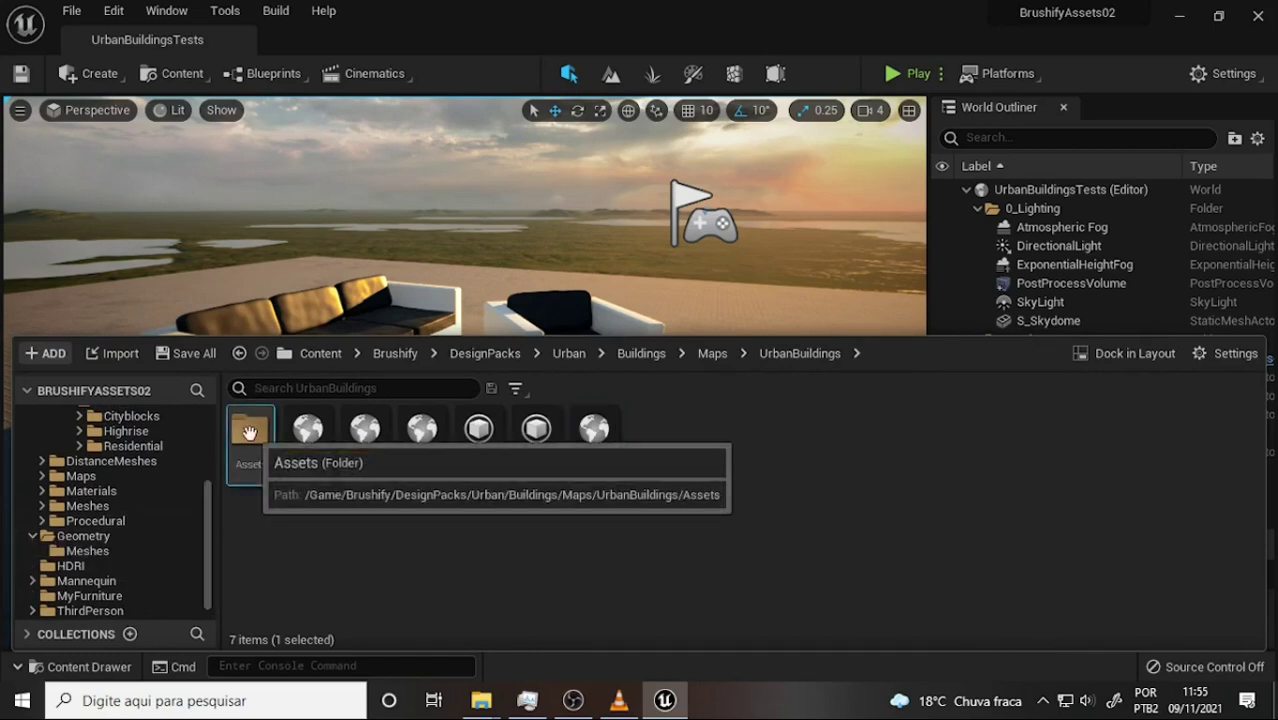
double_click(249, 432)
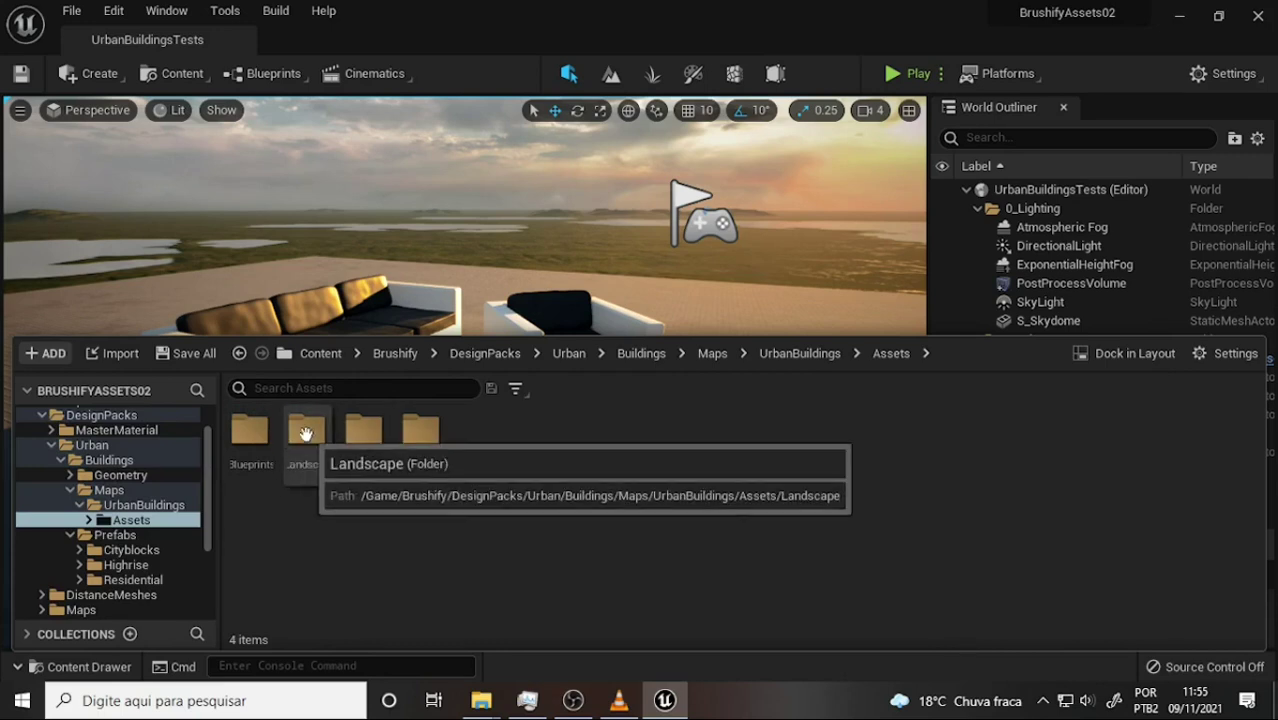
- Browse from Landscape through Brushify and DesignPacks into the MasterMaterial folder
double_click(307, 430)
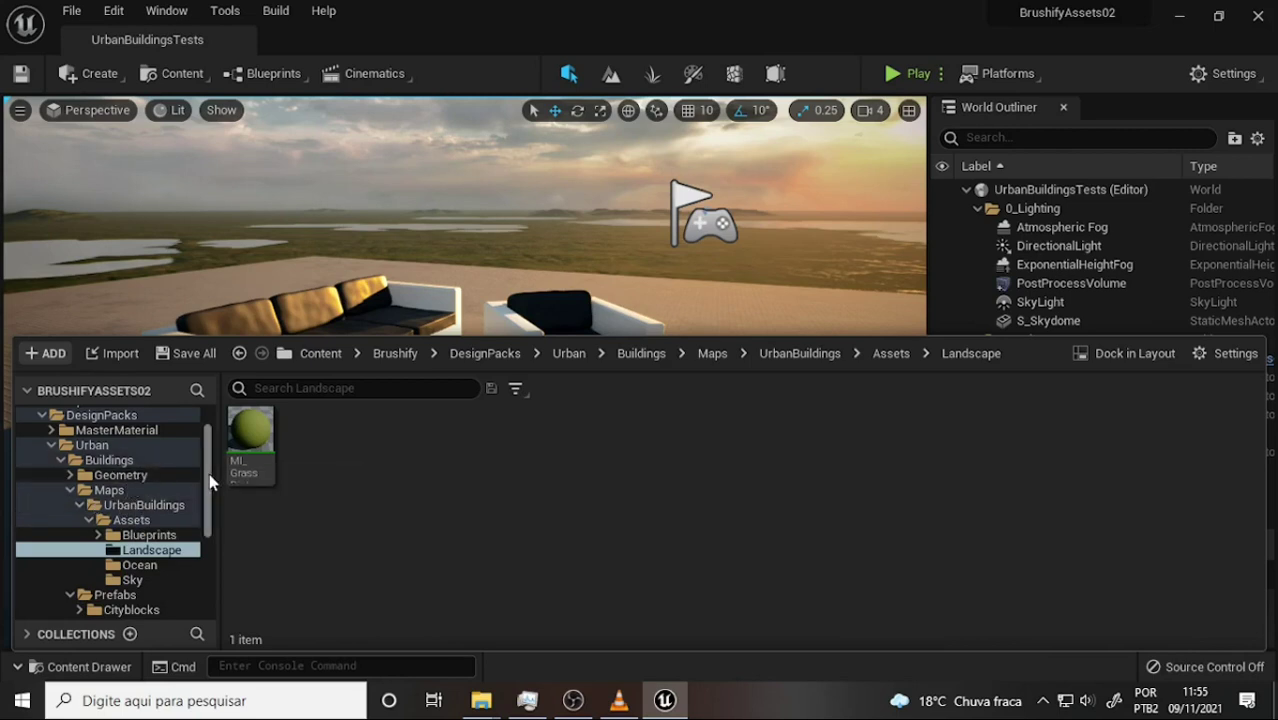
scroll(210, 463, up, 1)
click(51, 476)
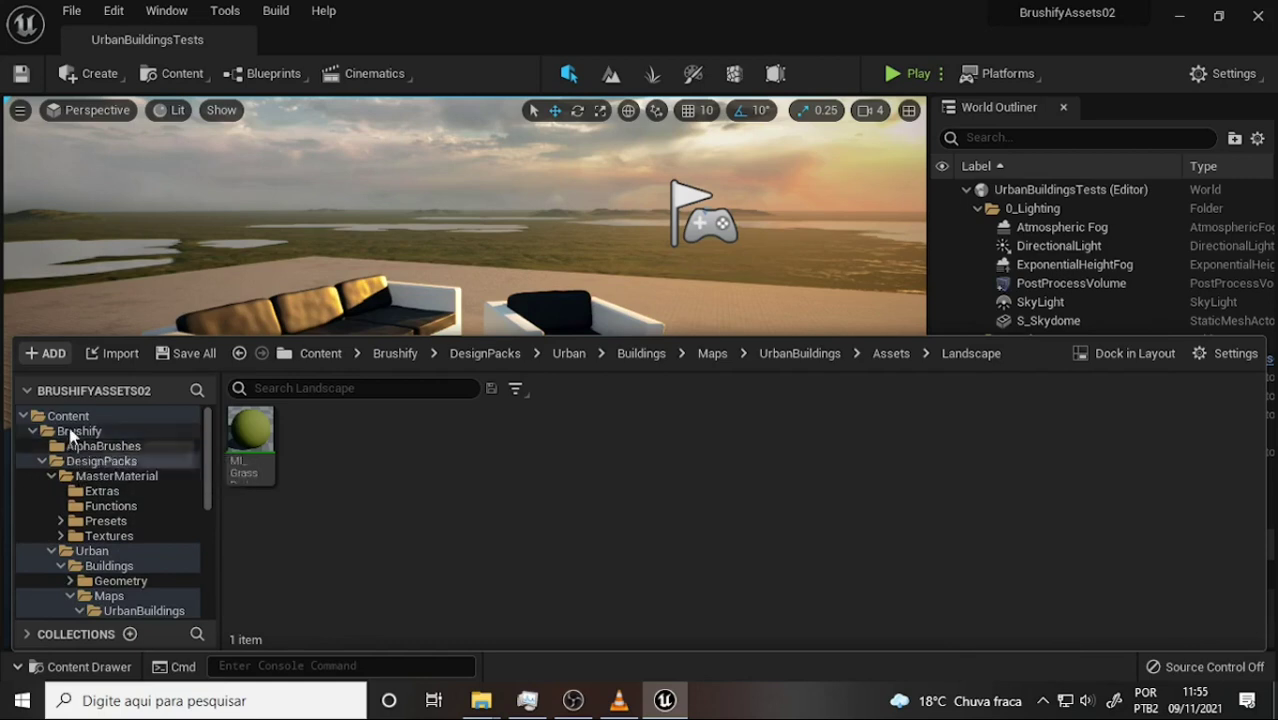
click(78, 431)
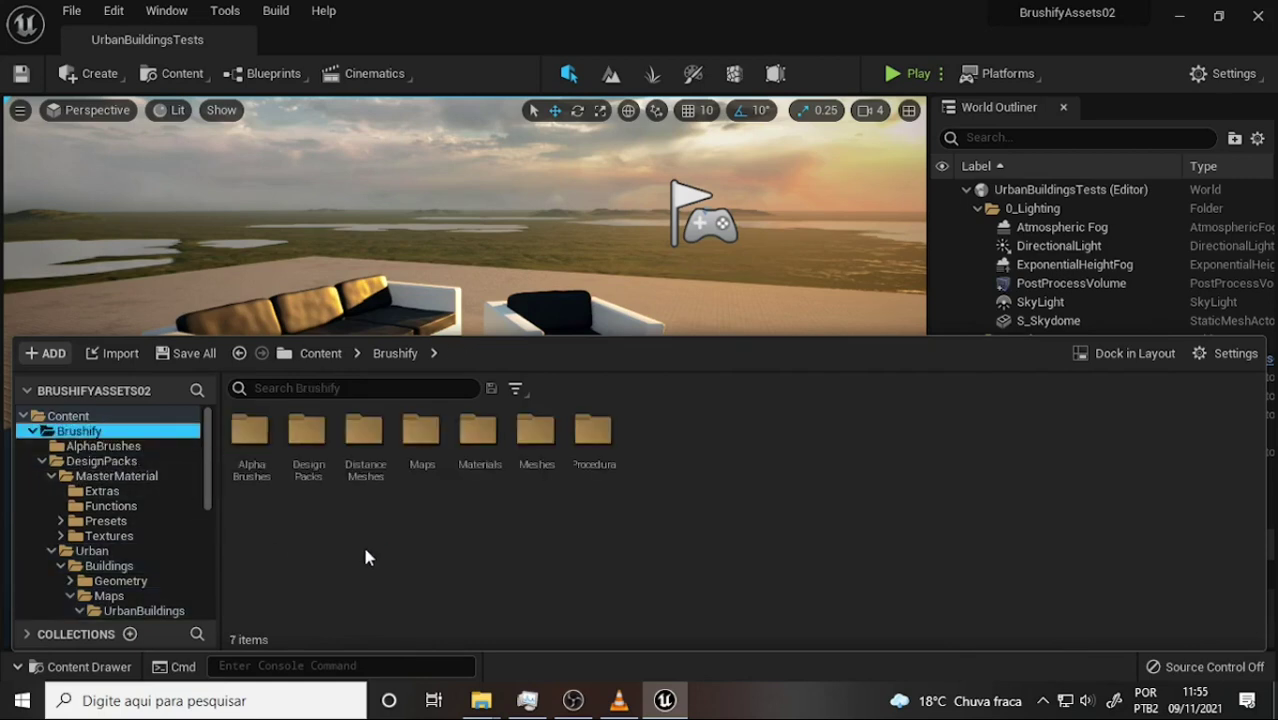
double_click(537, 432)
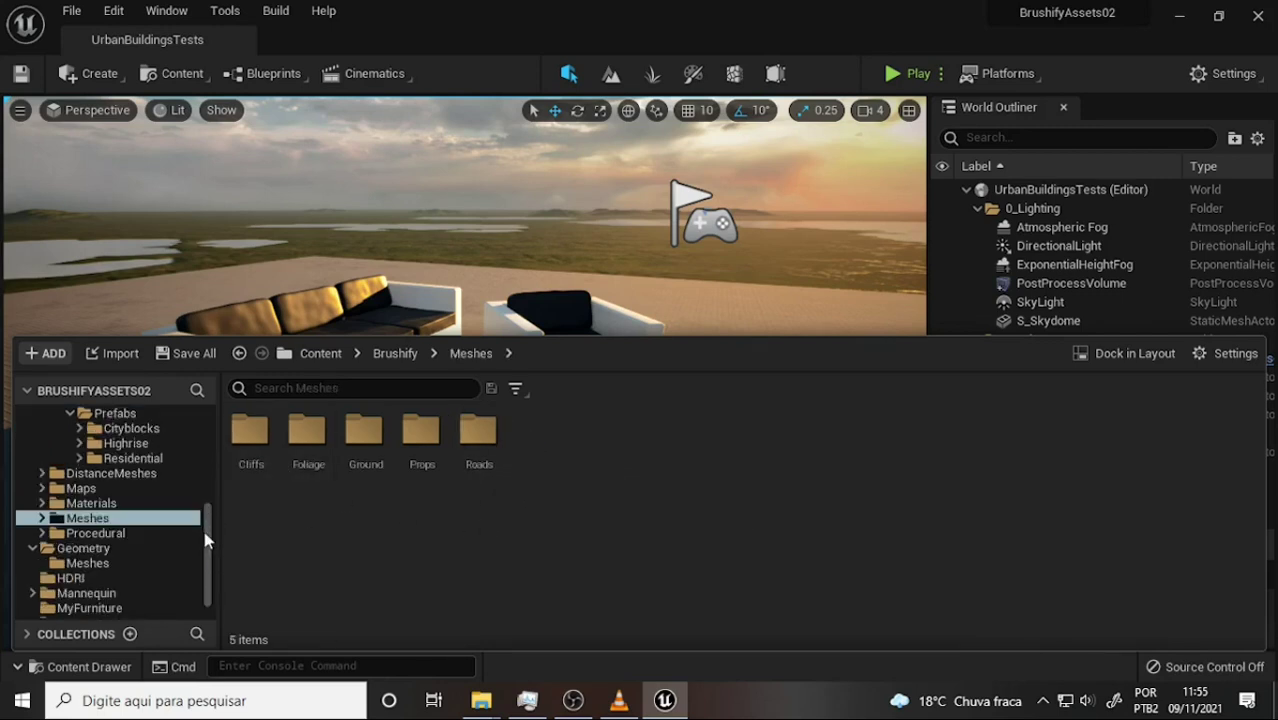
scroll(205, 520, up, 2)
scroll(207, 545, up, 10)
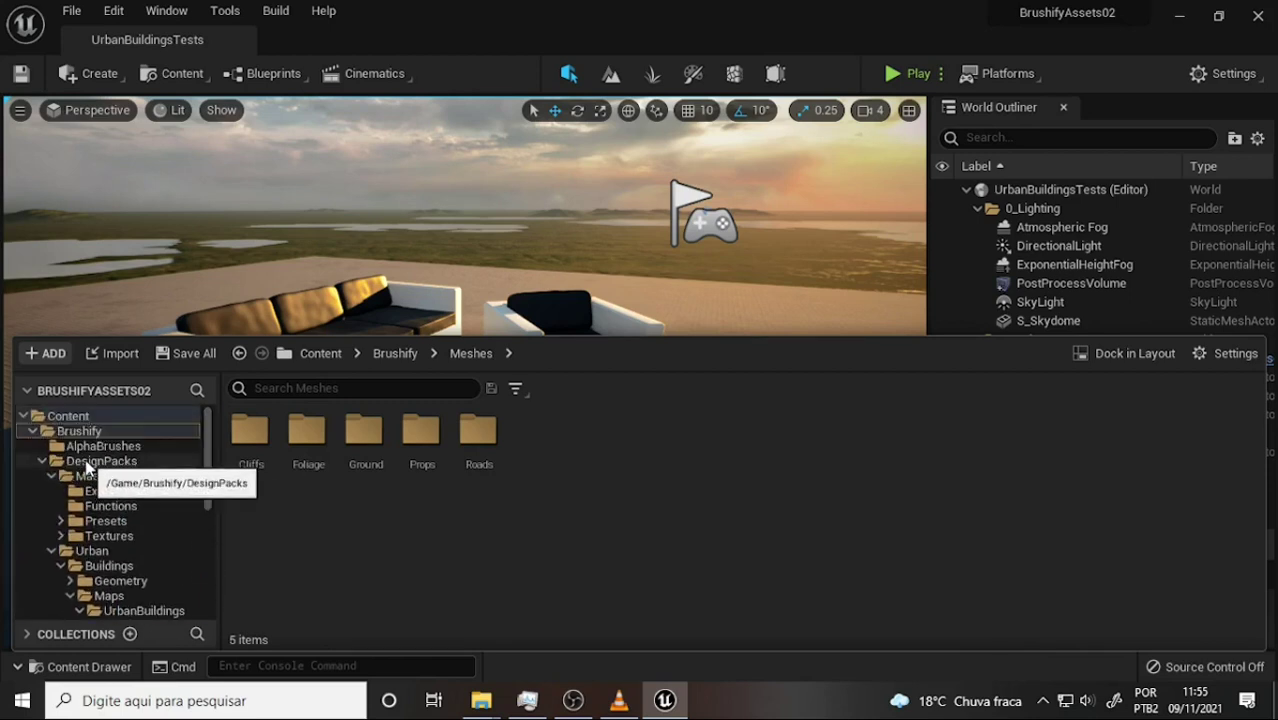
click(78, 462)
click(250, 432)
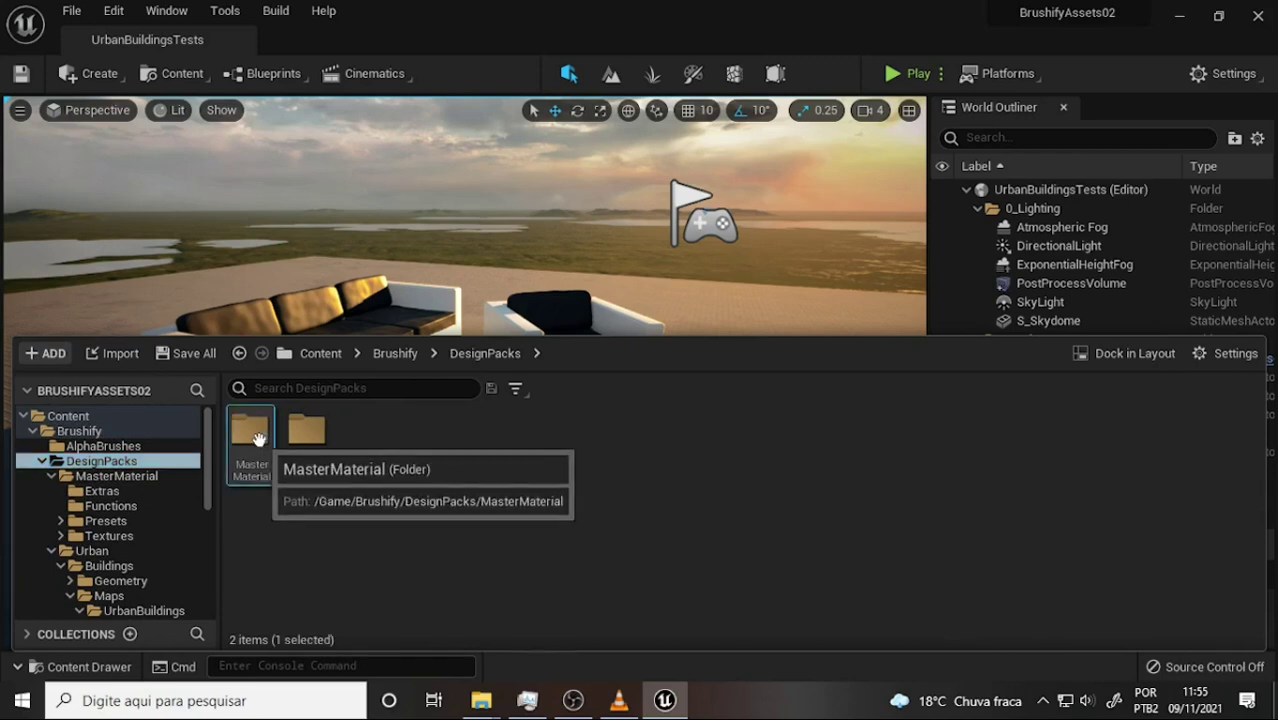
double_click(250, 432)
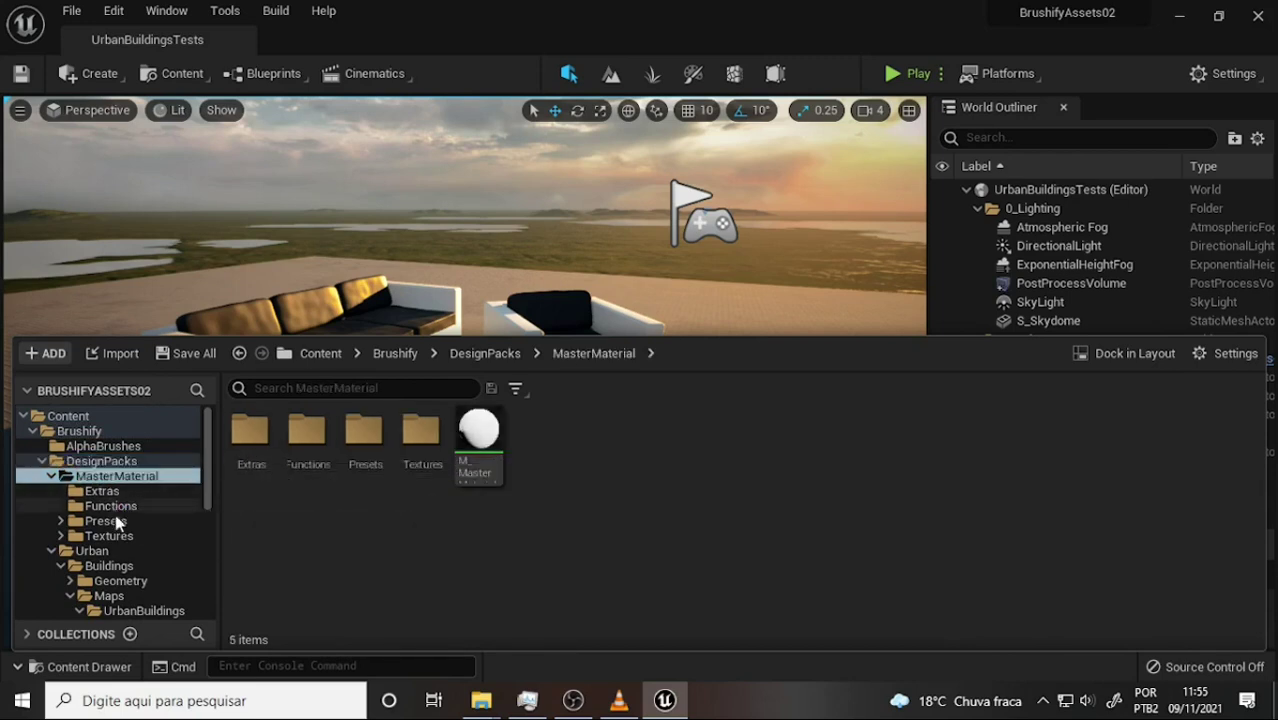
- Drill through Buildings, Geometry, Decorations and Roof to show the Bar folder's 27 assets
click(115, 567)
click(128, 582)
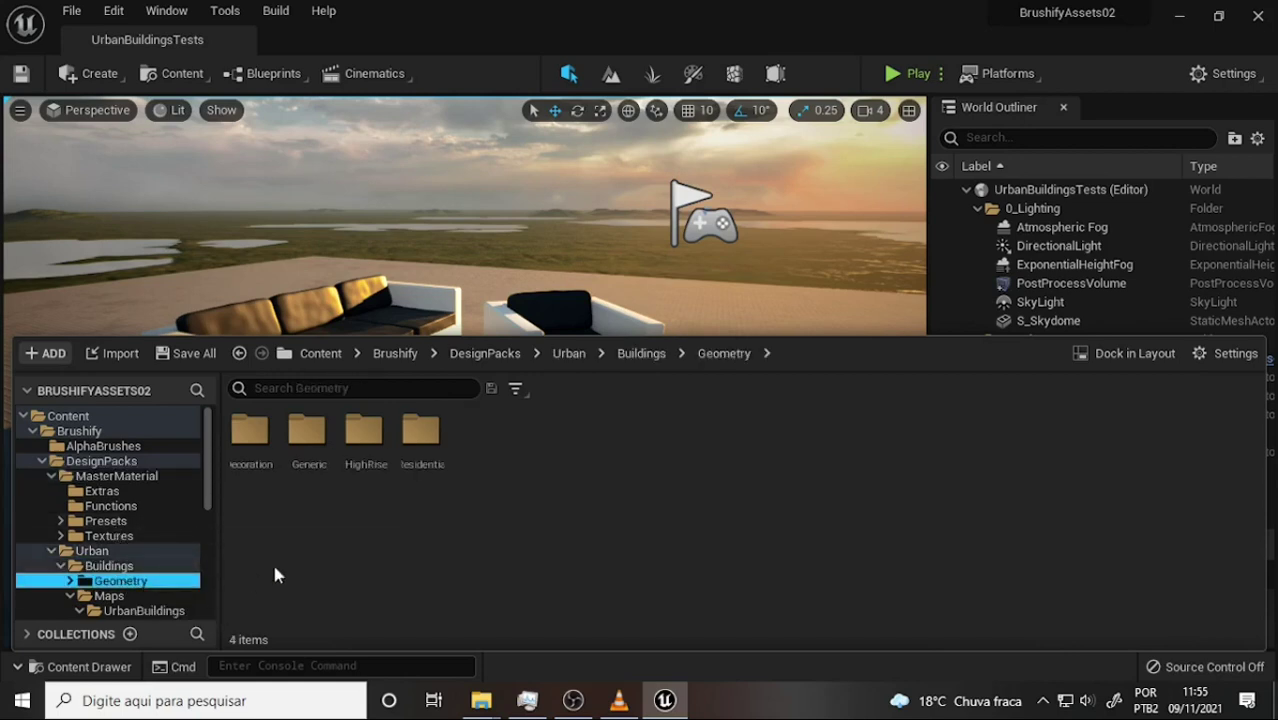
double_click(250, 430)
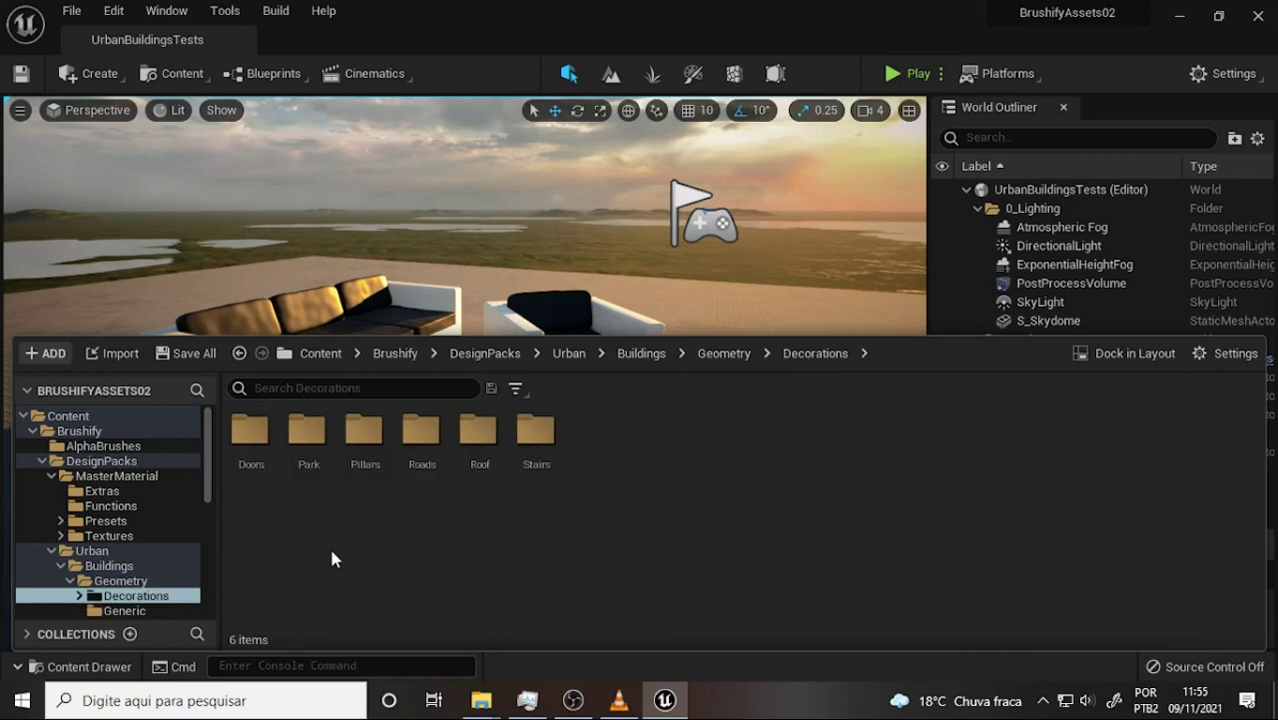
double_click(477, 438)
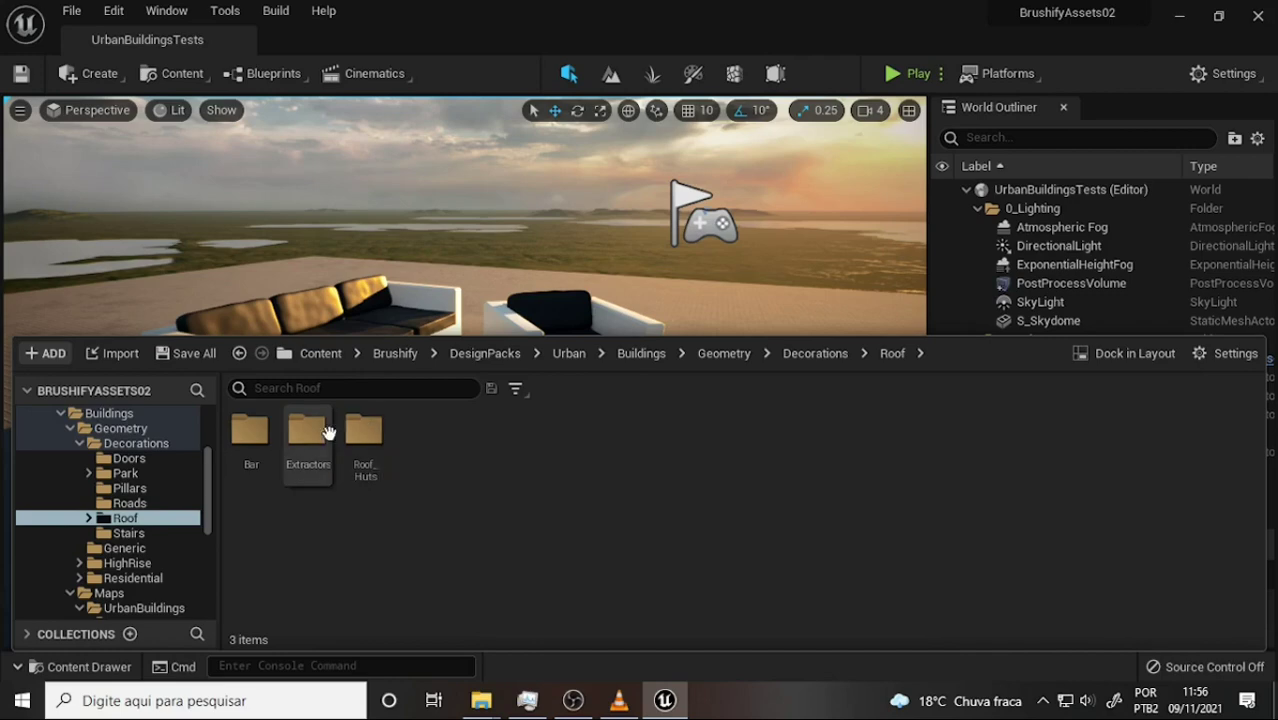
double_click(361, 430)
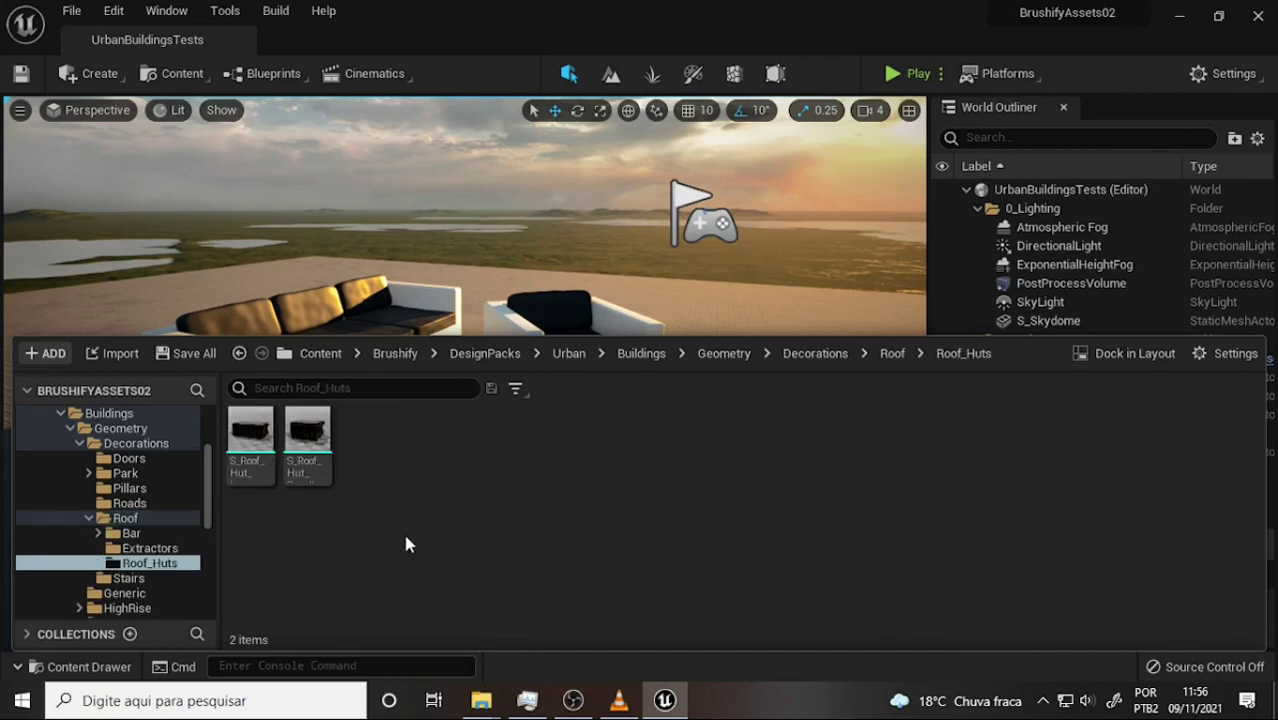
click(146, 550)
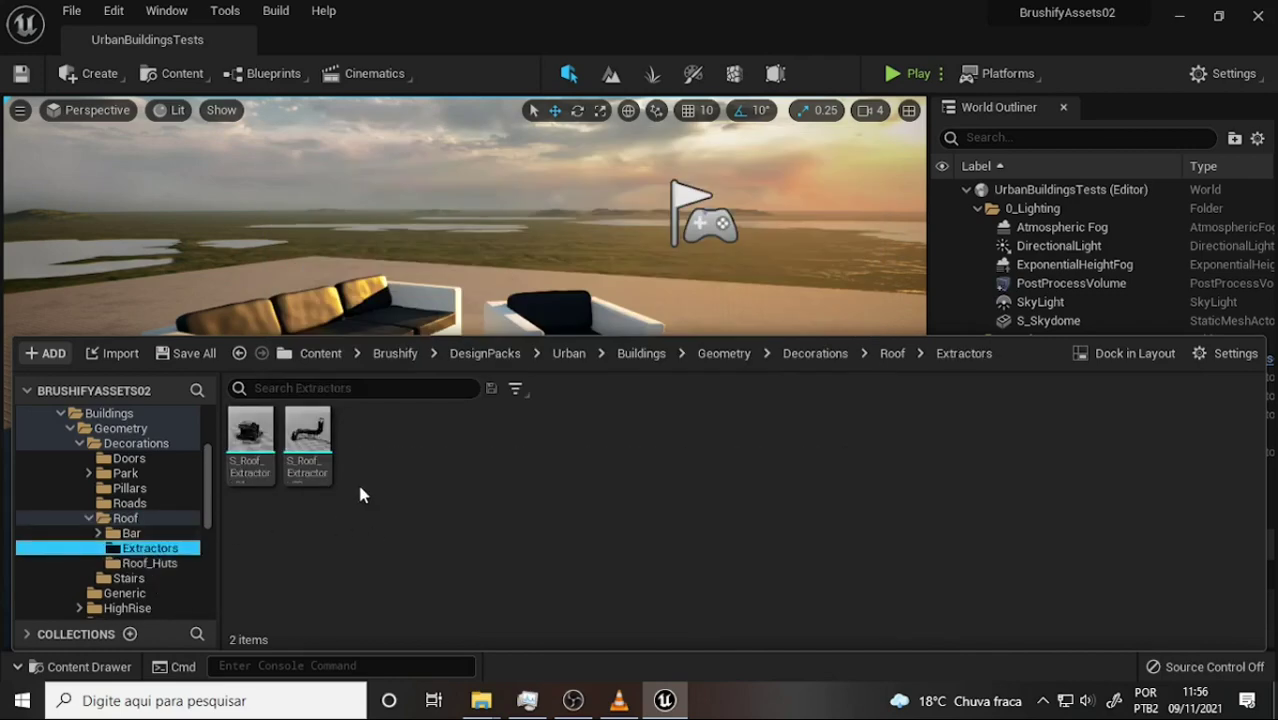
click(131, 533)
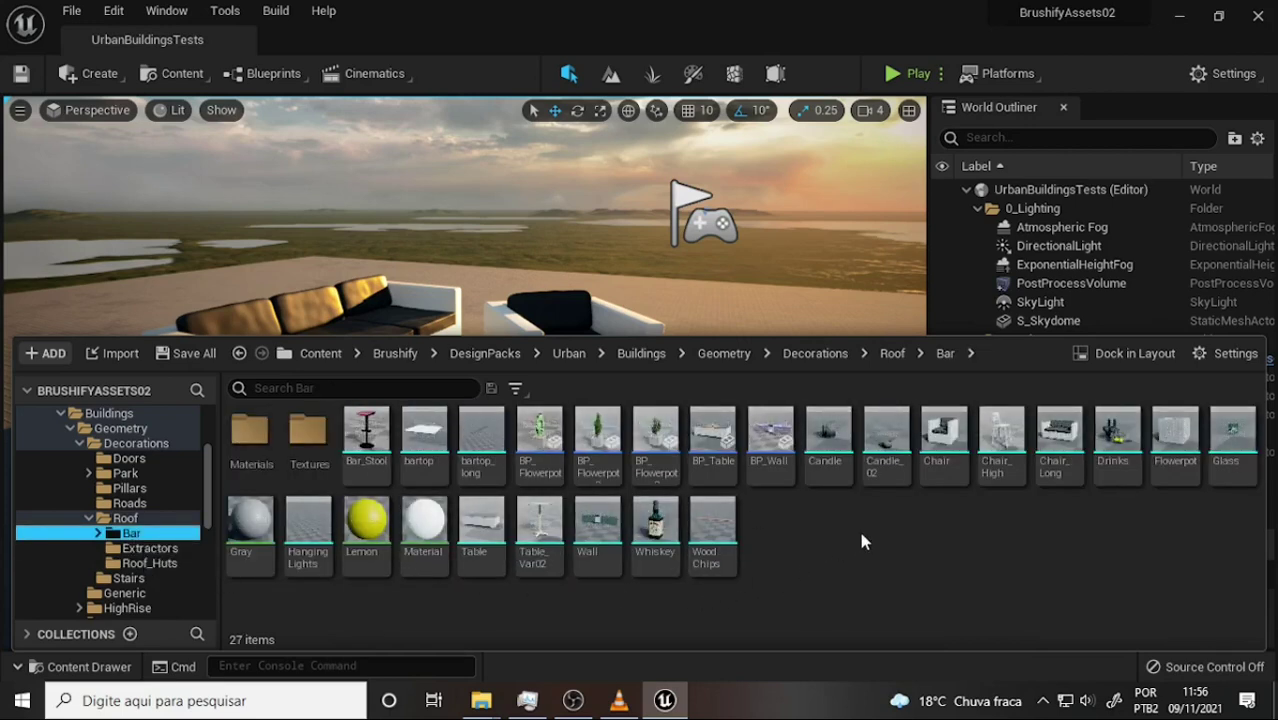
- Place the Wall asset on the rooftop and rotate it 90°
click(605, 525)
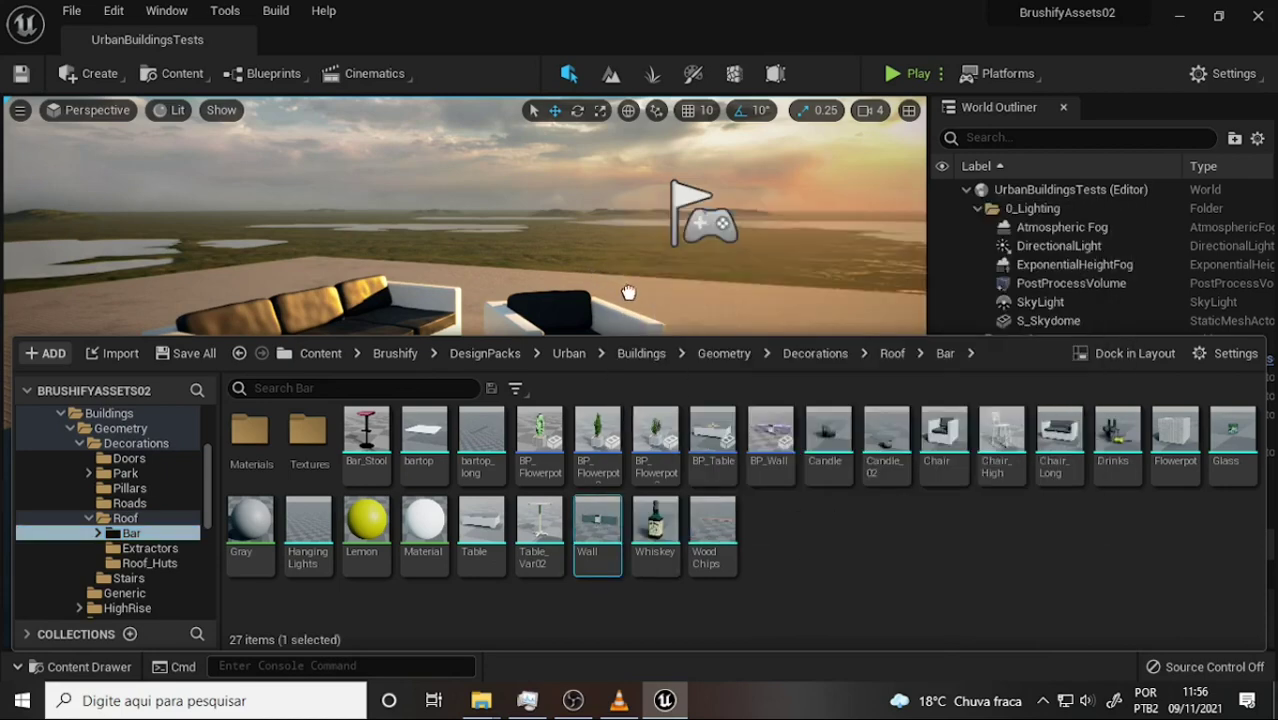
drag(687, 302, 690, 306)
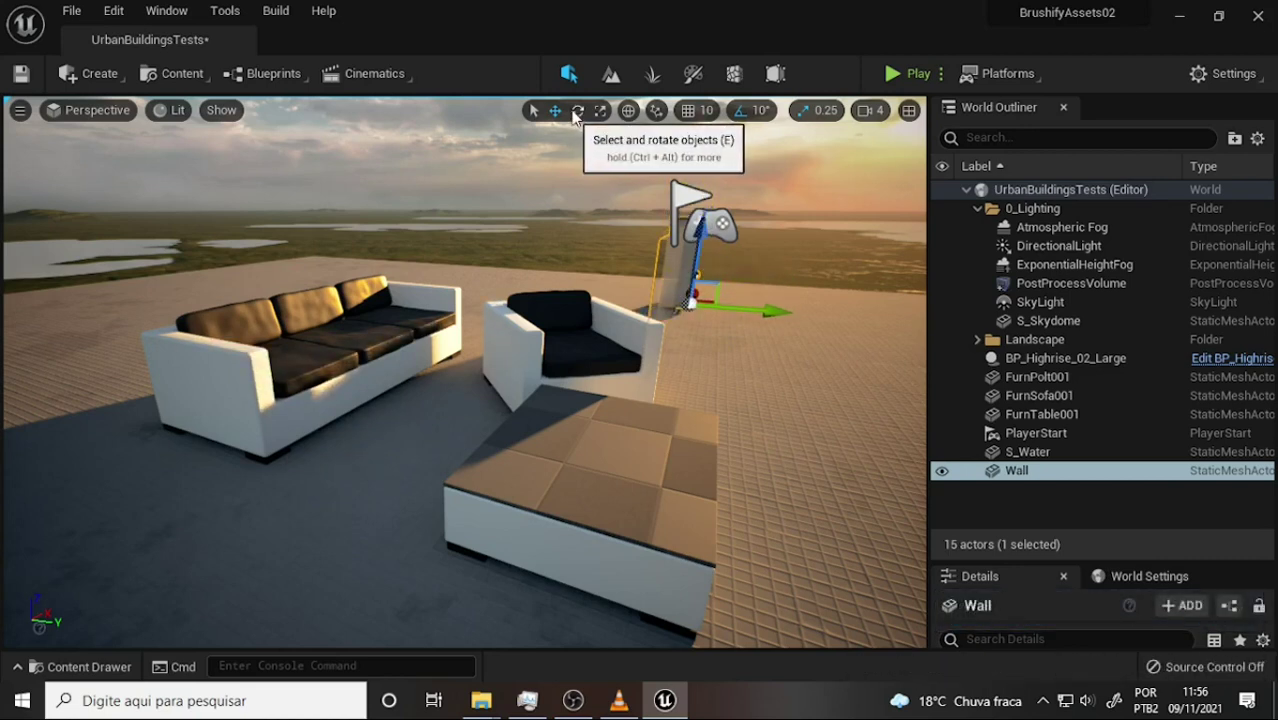
click(577, 112)
drag(694, 292, 852, 322)
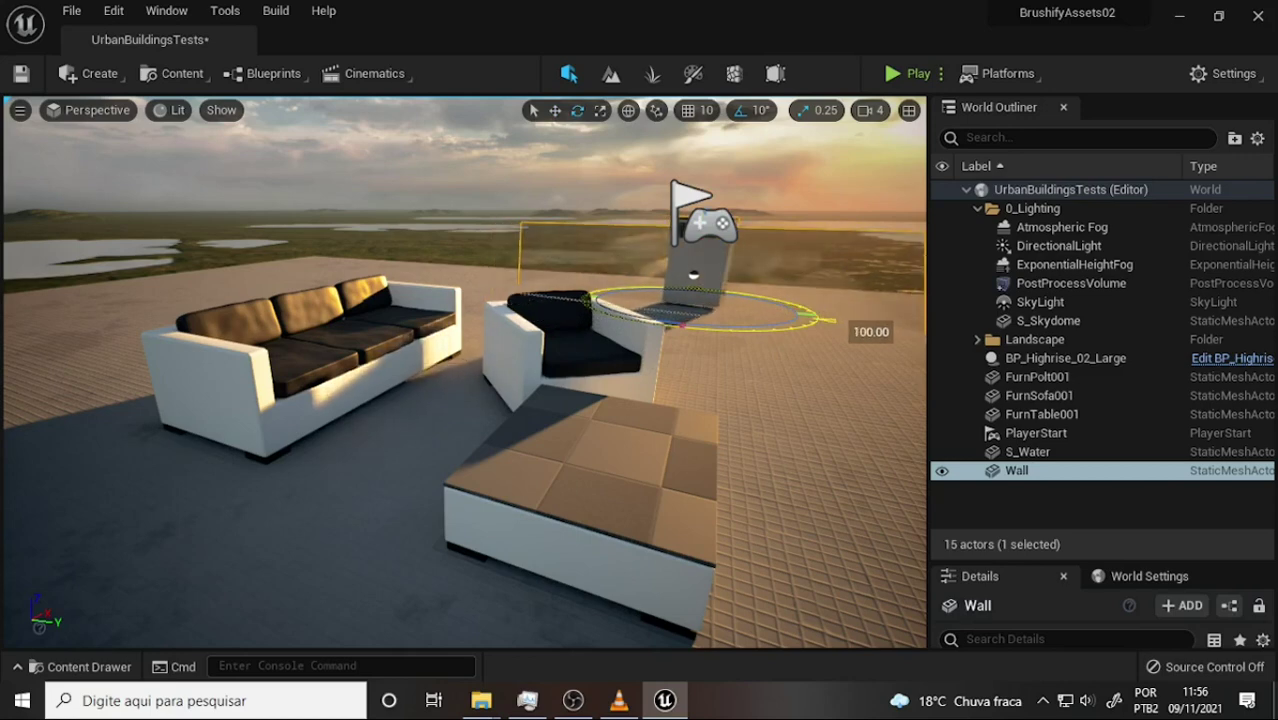
drag(852, 322, 906, 356)
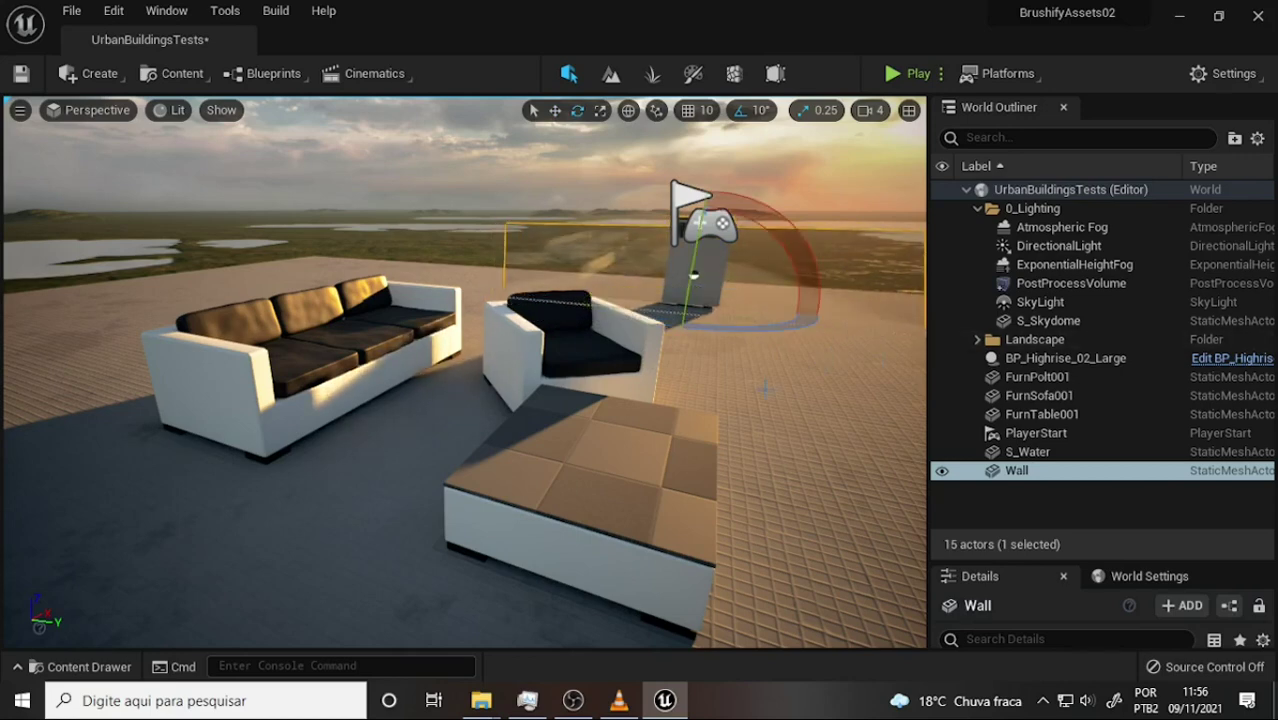
- Move the wall to the far roof edge and Alt-drag a second copy, Wall2, beside it
right_drag(717, 376, 717, 376)
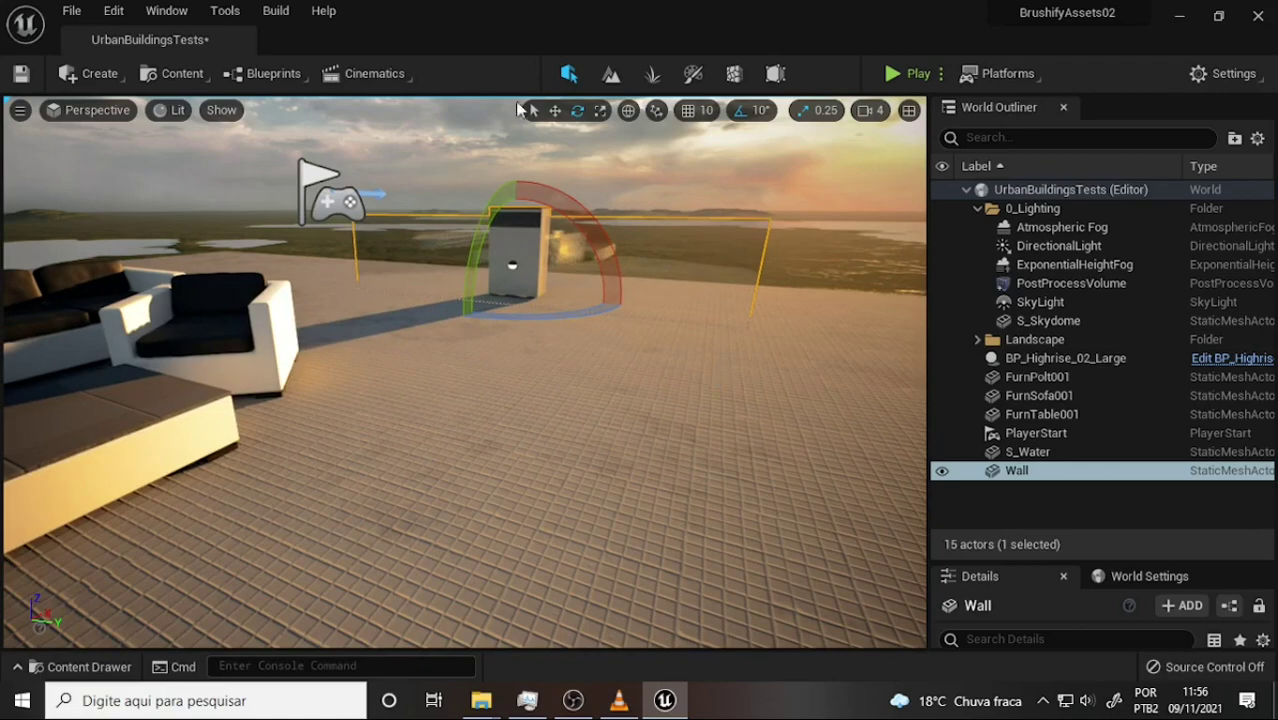
right_drag(690, 359, 690, 359)
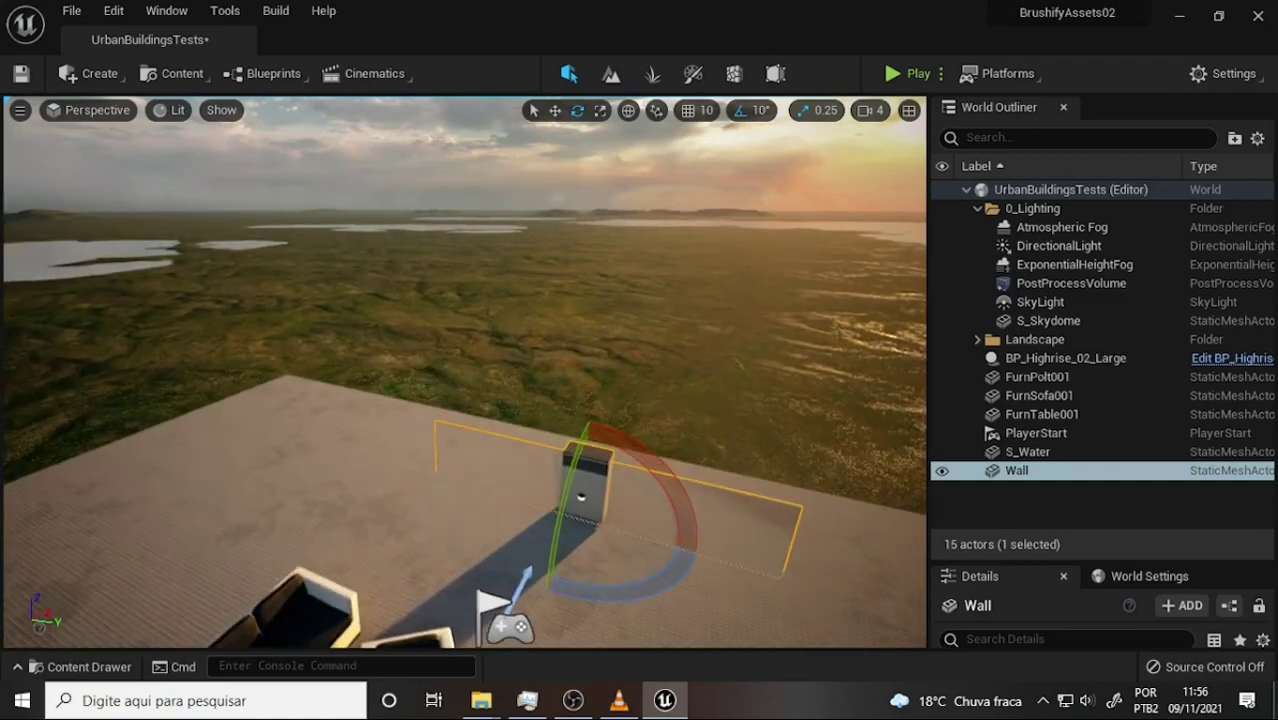
click(555, 111)
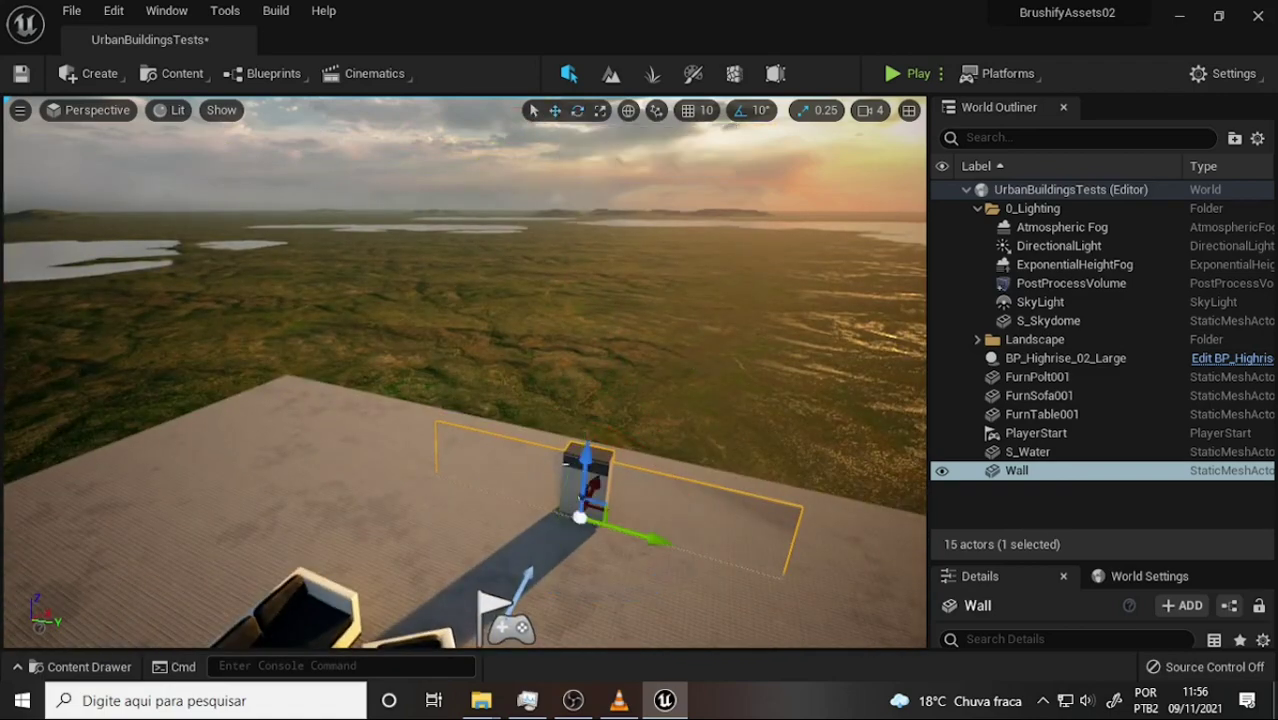
drag(596, 486, 628, 382)
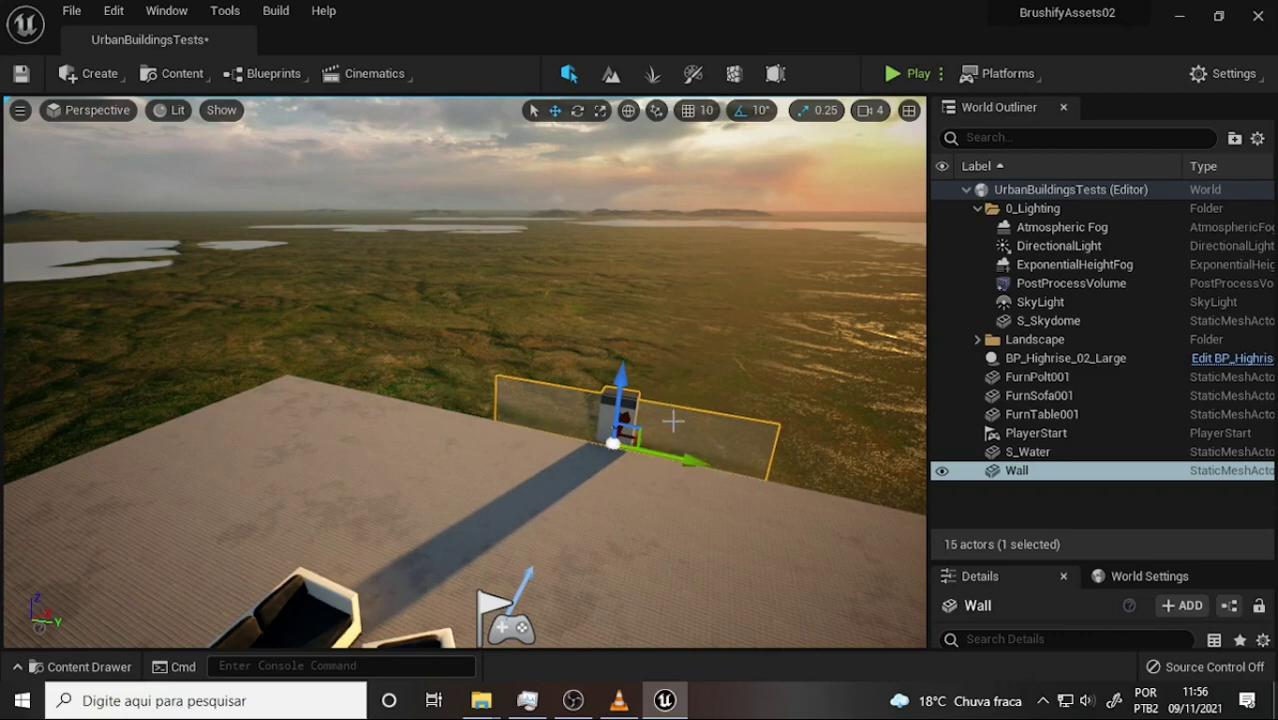
alt+drag(667, 457, 672, 470)
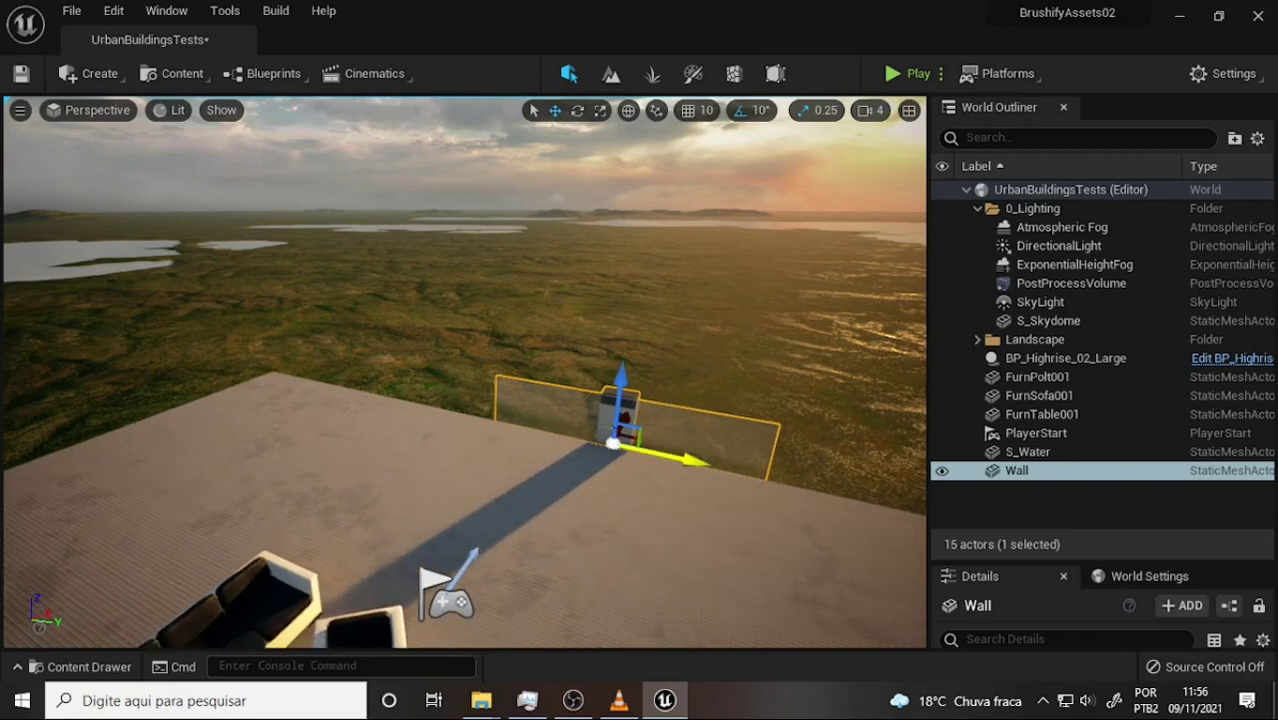
key(ctrl+z)
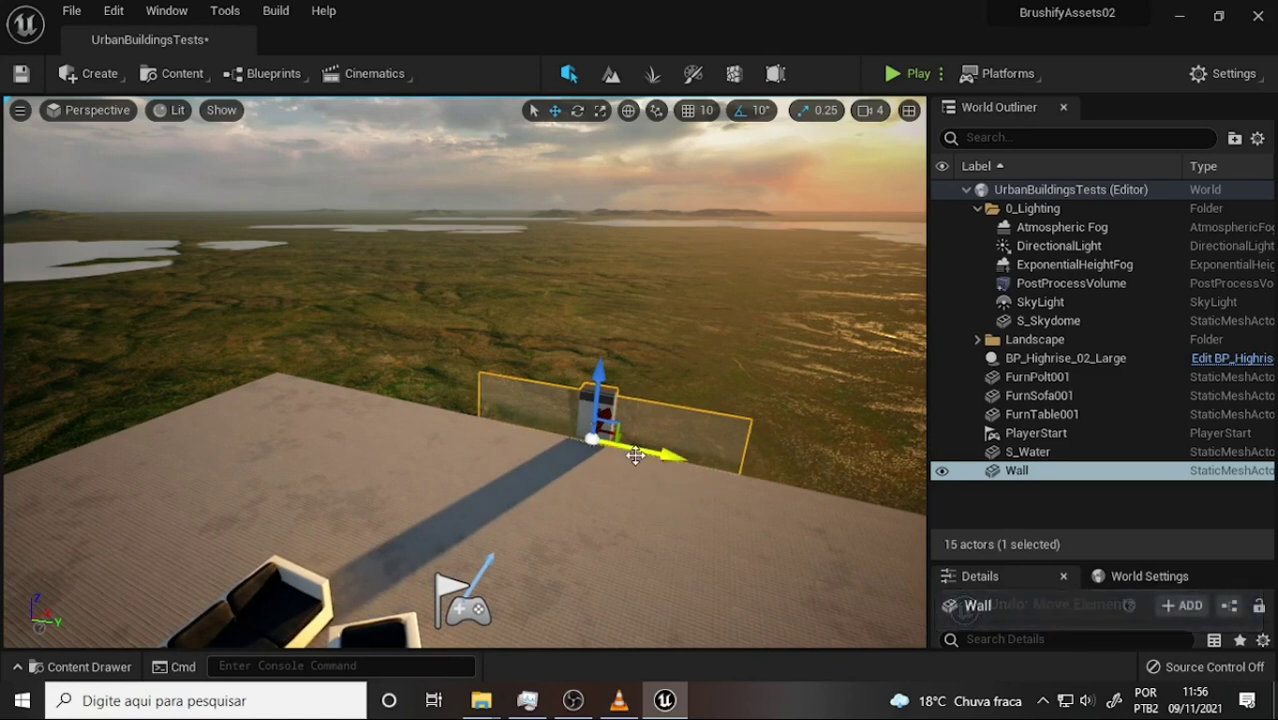
drag(652, 453, 656, 449)
key(ctrl+z)
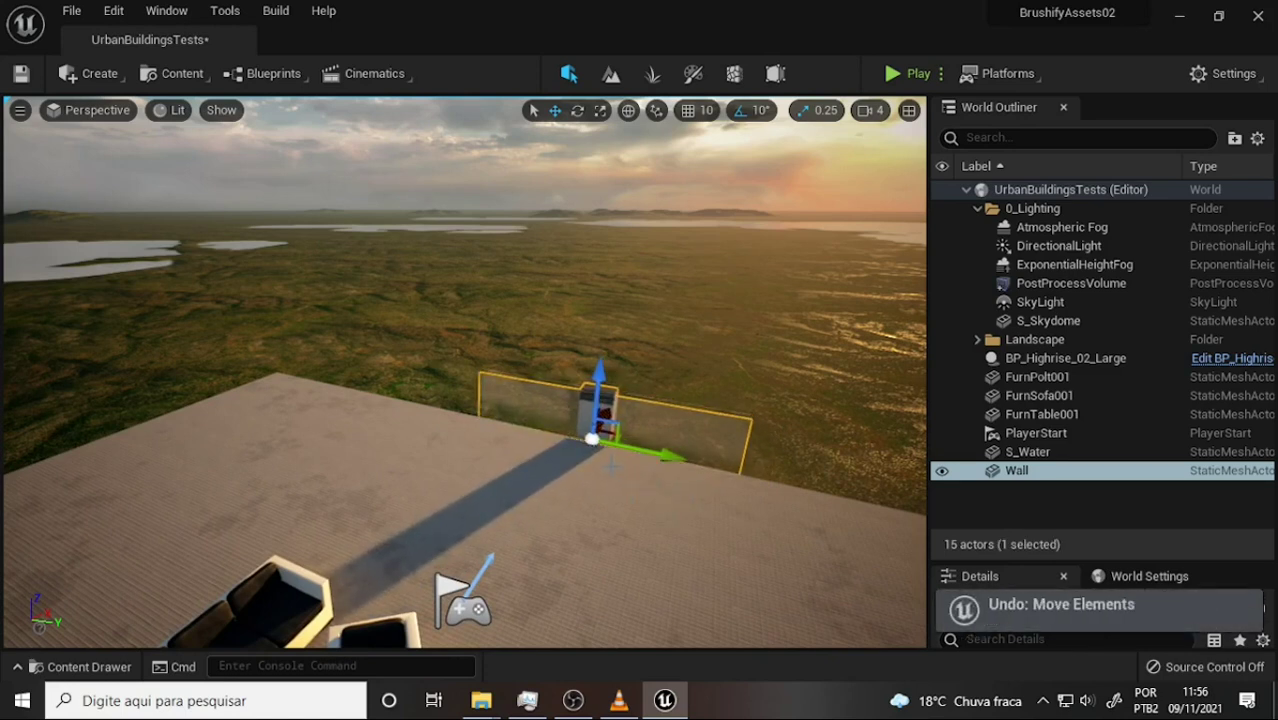
alt+drag(636, 453, 914, 482)
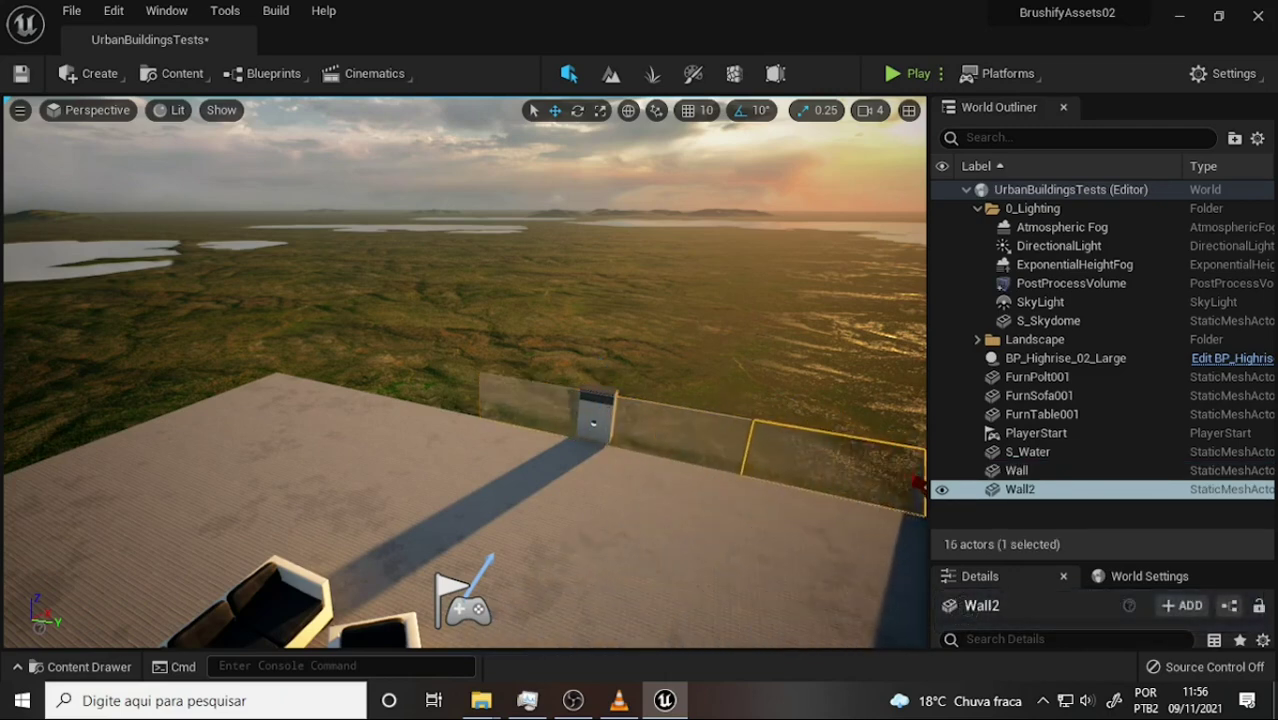
- Zoom out over the roof and nudge both wall panels slightly left
scroll(623, 373, down, 1)
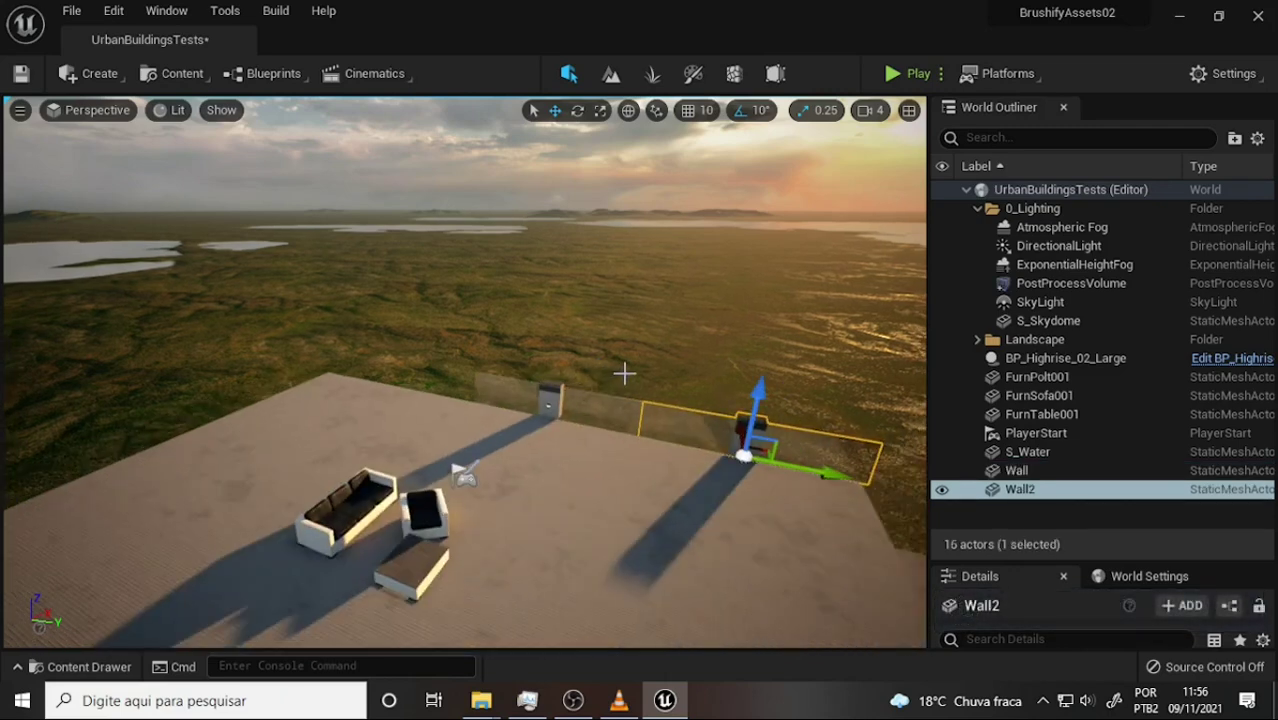
scroll(623, 373, down, 1)
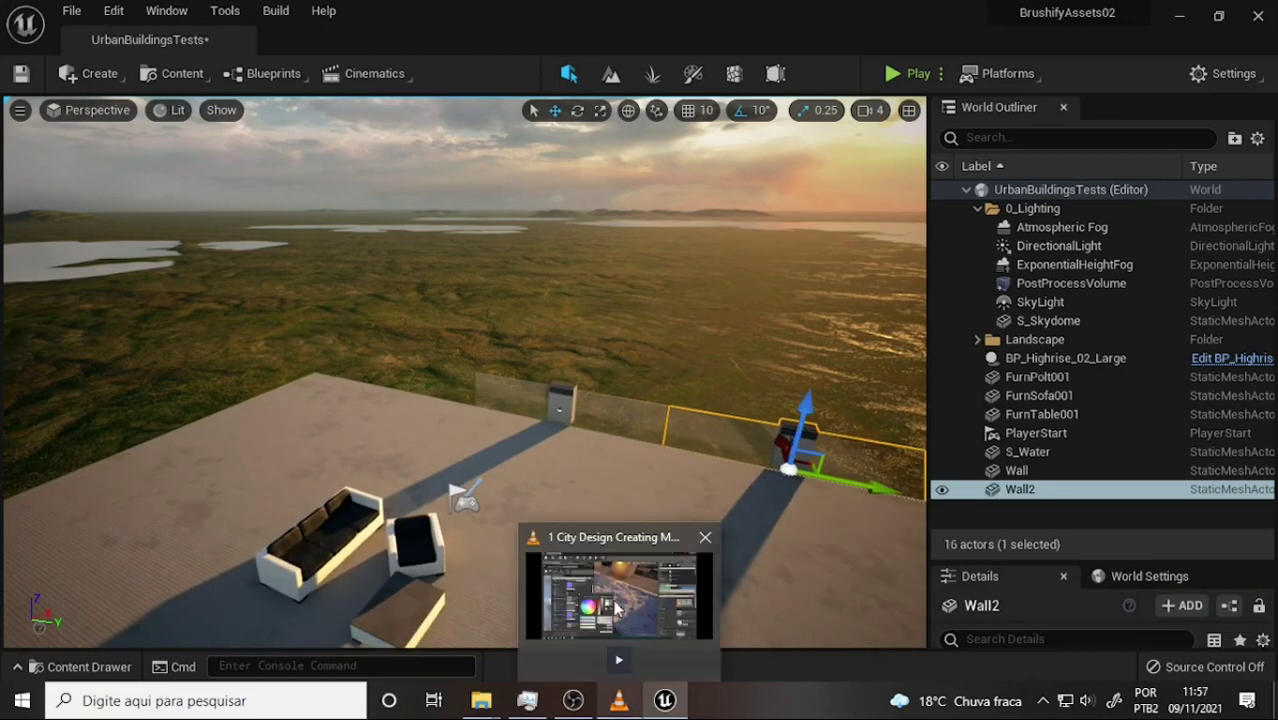
mouse_move(619, 700)
scroll(585, 388, down, 3)
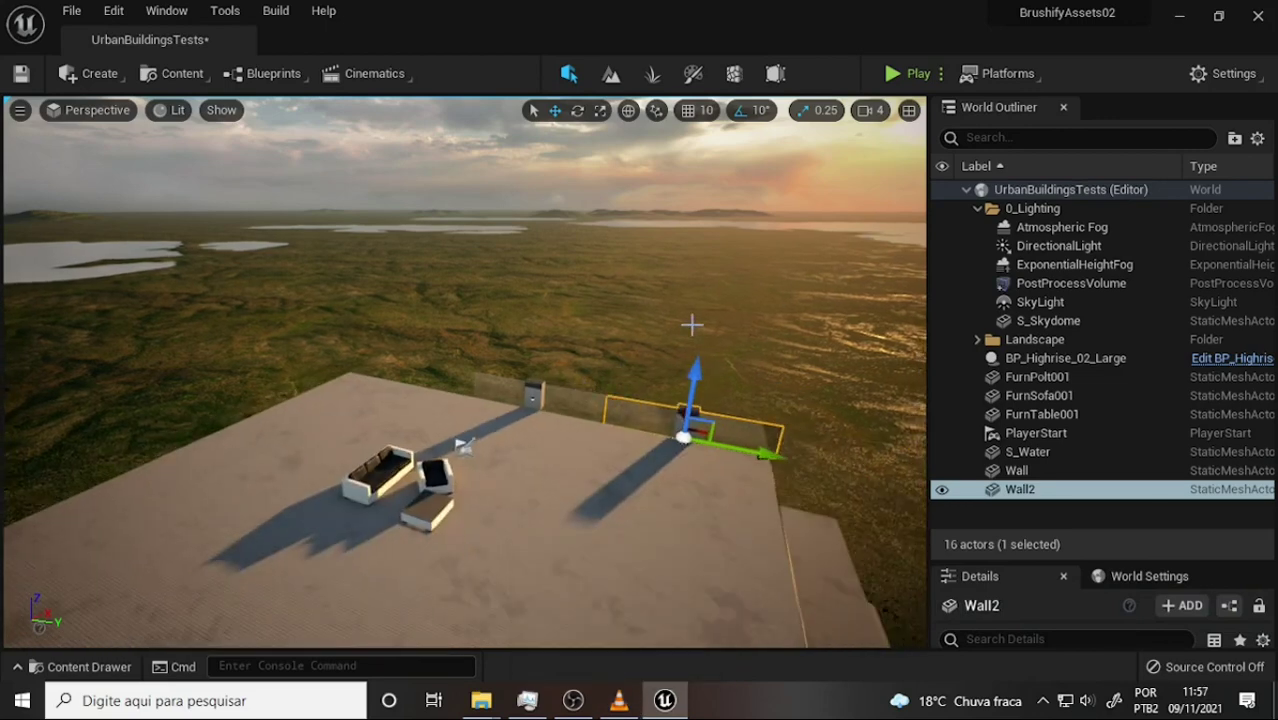
drag(623, 340, 640, 430)
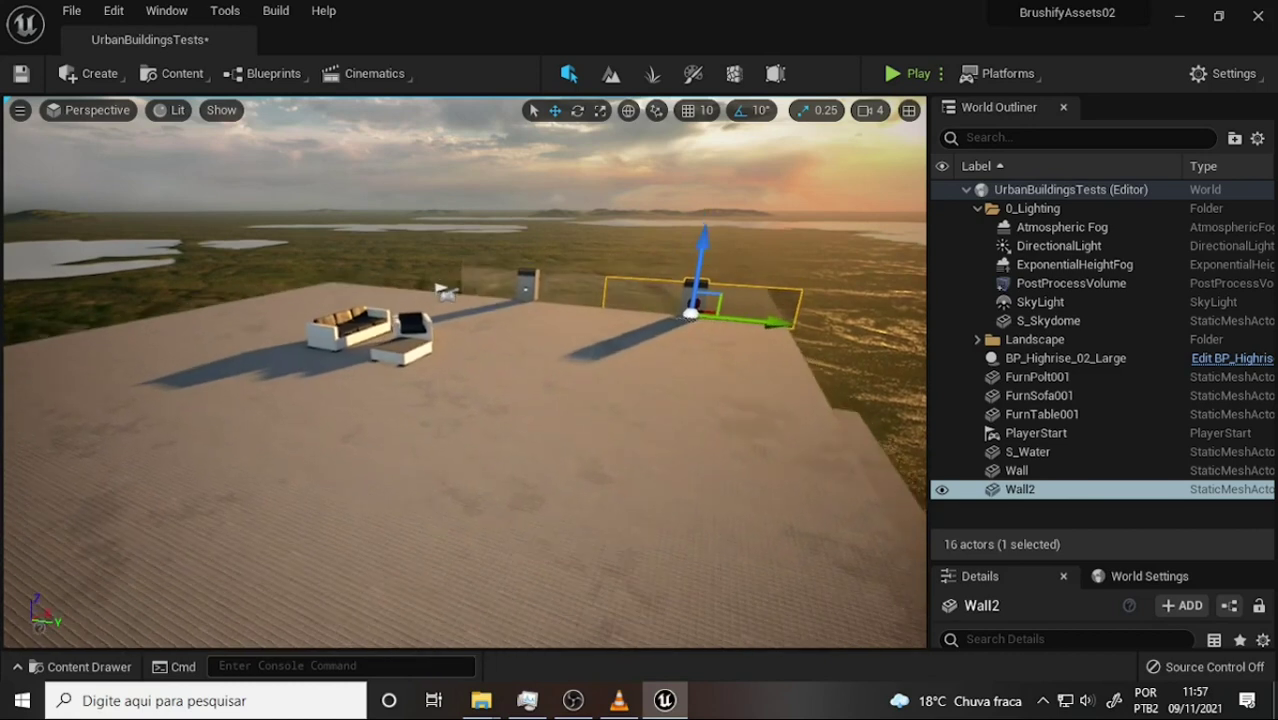
ctrl+click(560, 308)
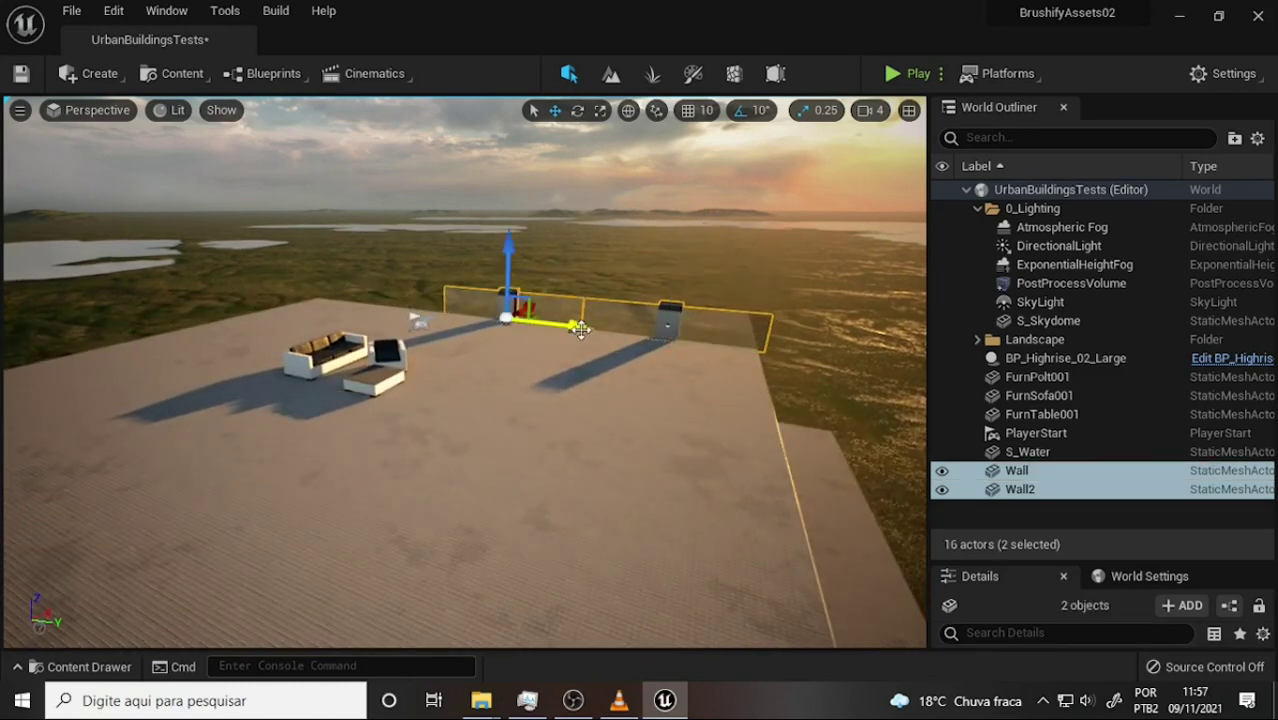
drag(576, 326, 570, 327)
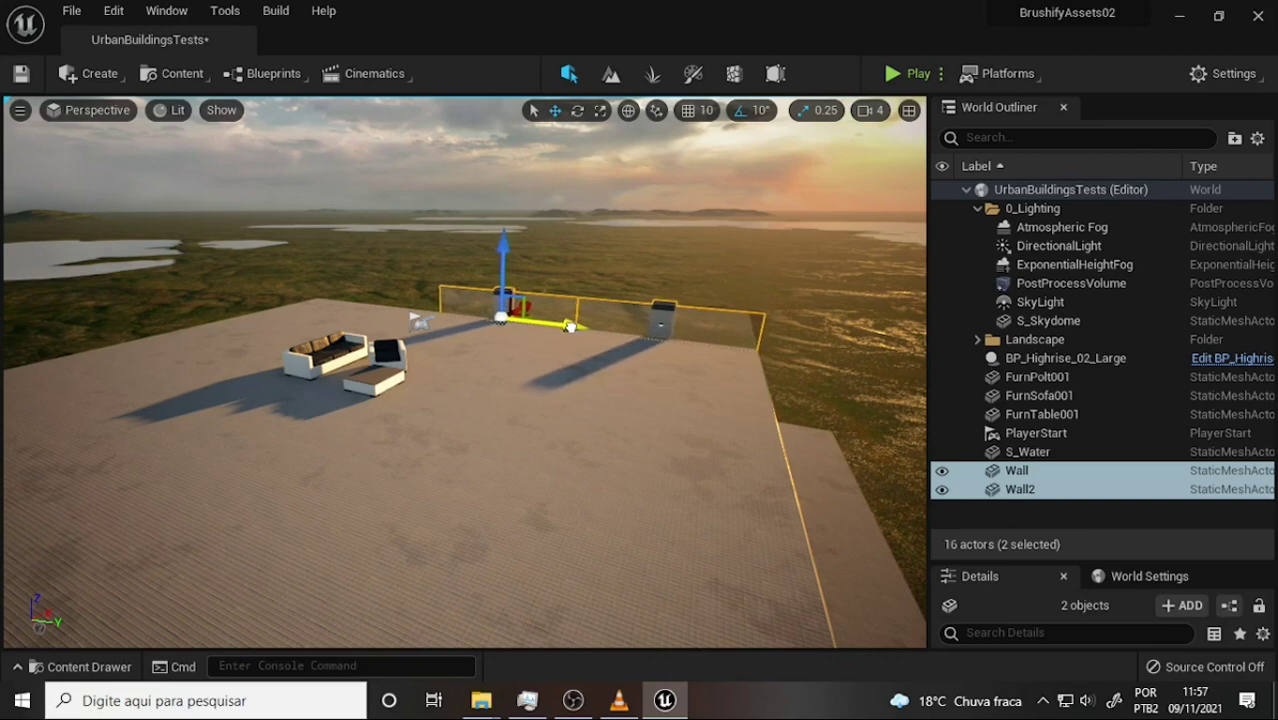
- Alt-drag the first wall left to create Wall3, then return to the tutorial video
click(470, 309)
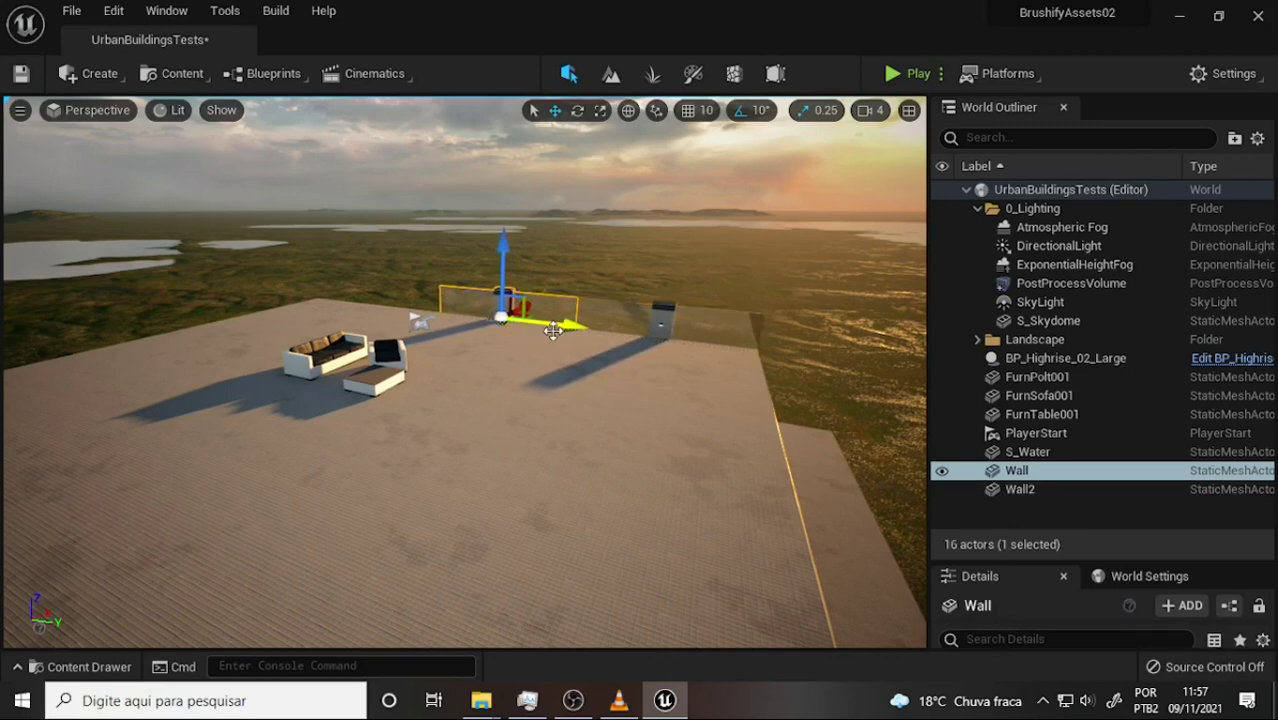
alt+drag(564, 328, 416, 322)
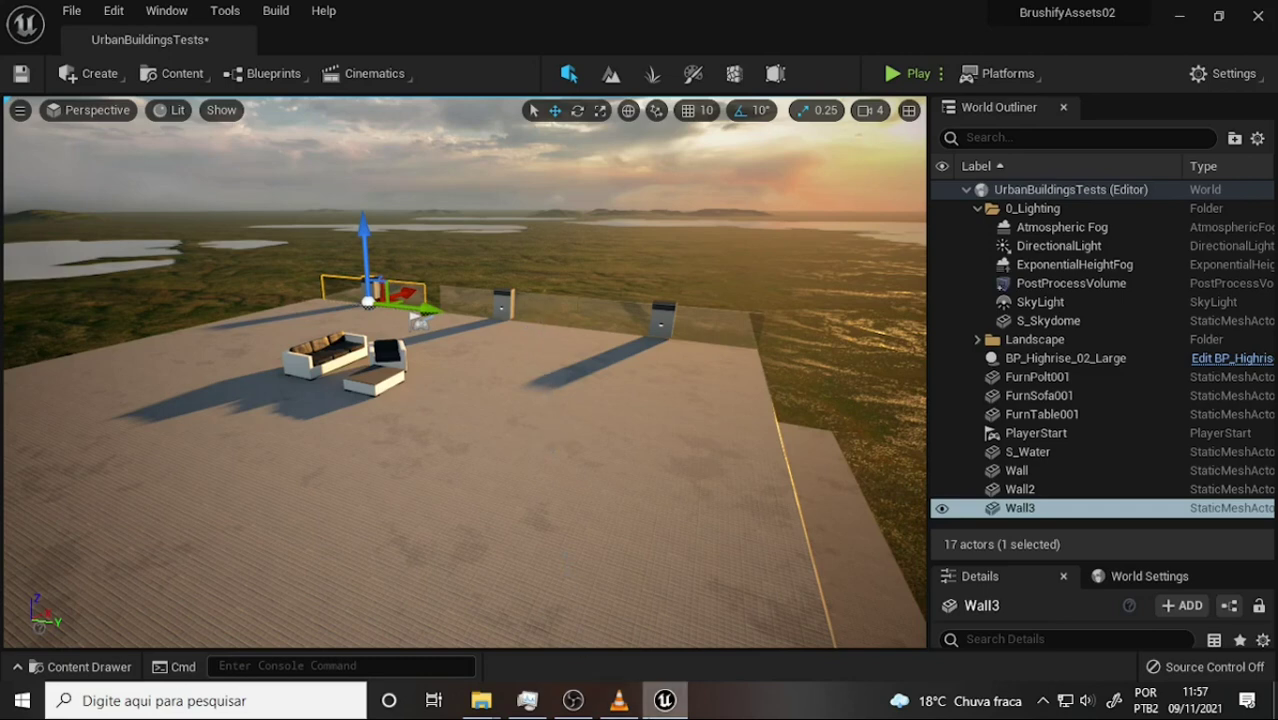
click(619, 700)
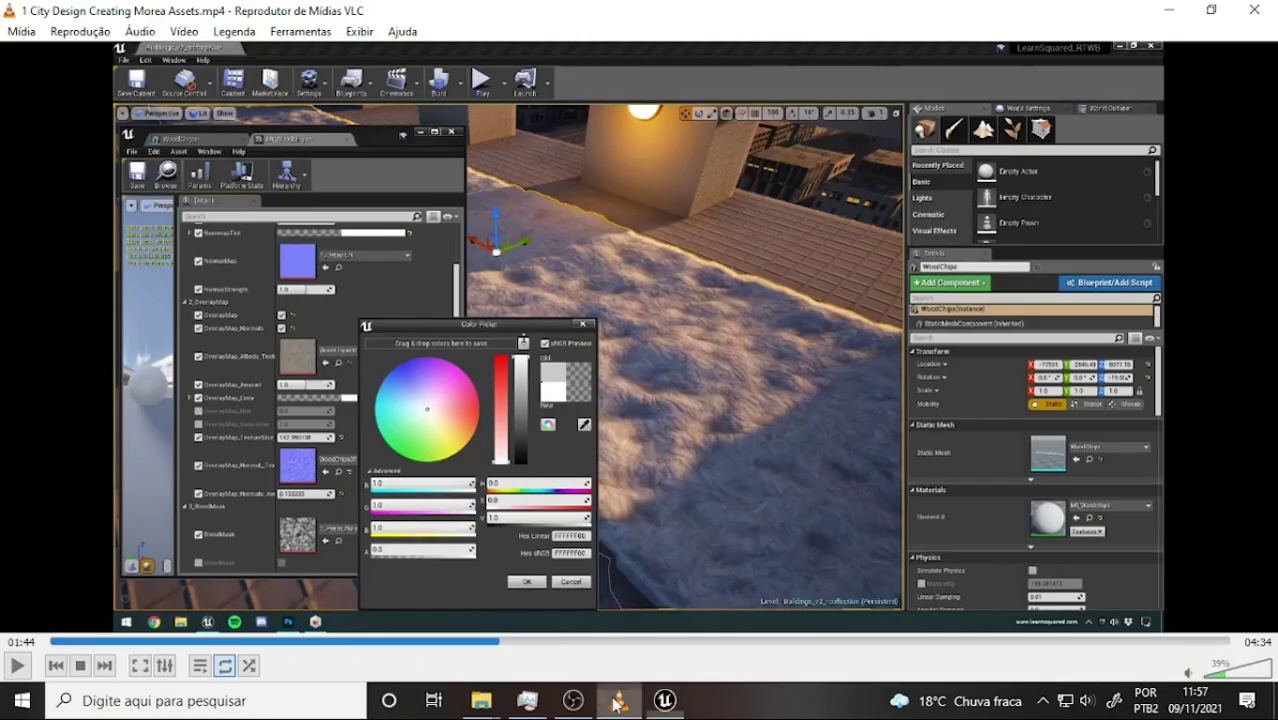
- Skip the tutorial ahead through 02:16 to the Blender light-strip scene at 02:42
click(534, 642)
click(635, 642)
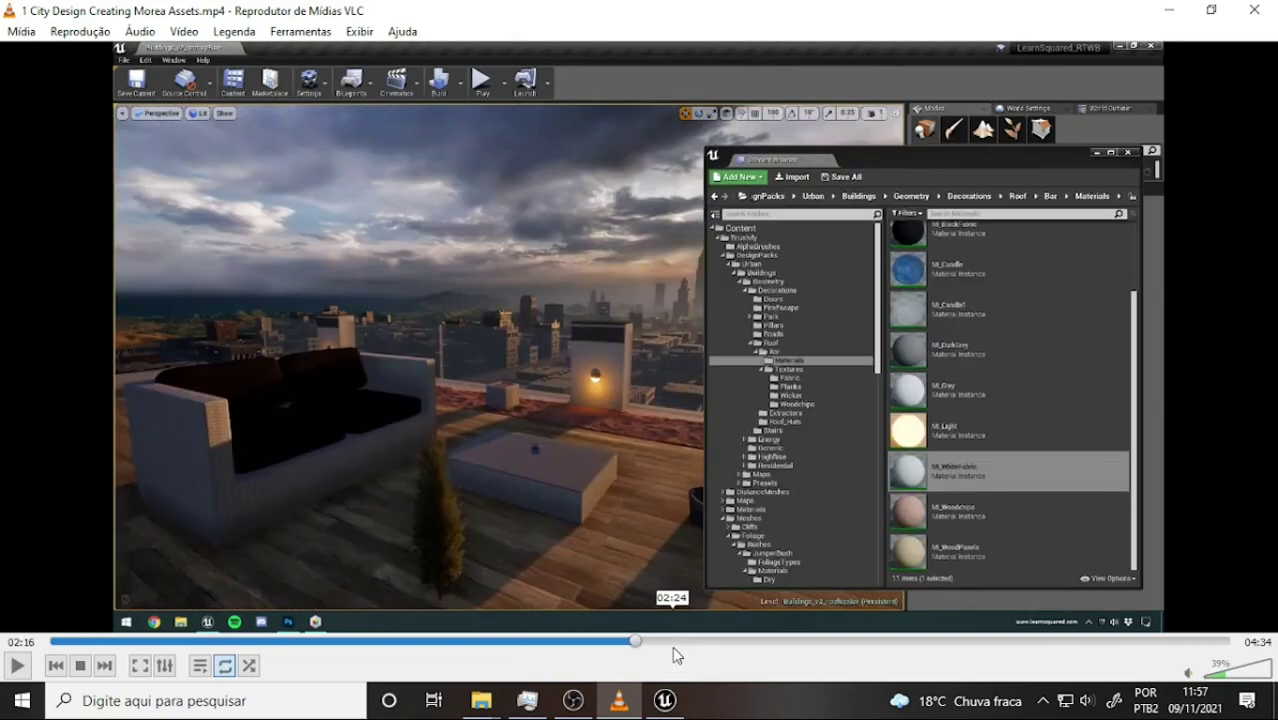
click(672, 643)
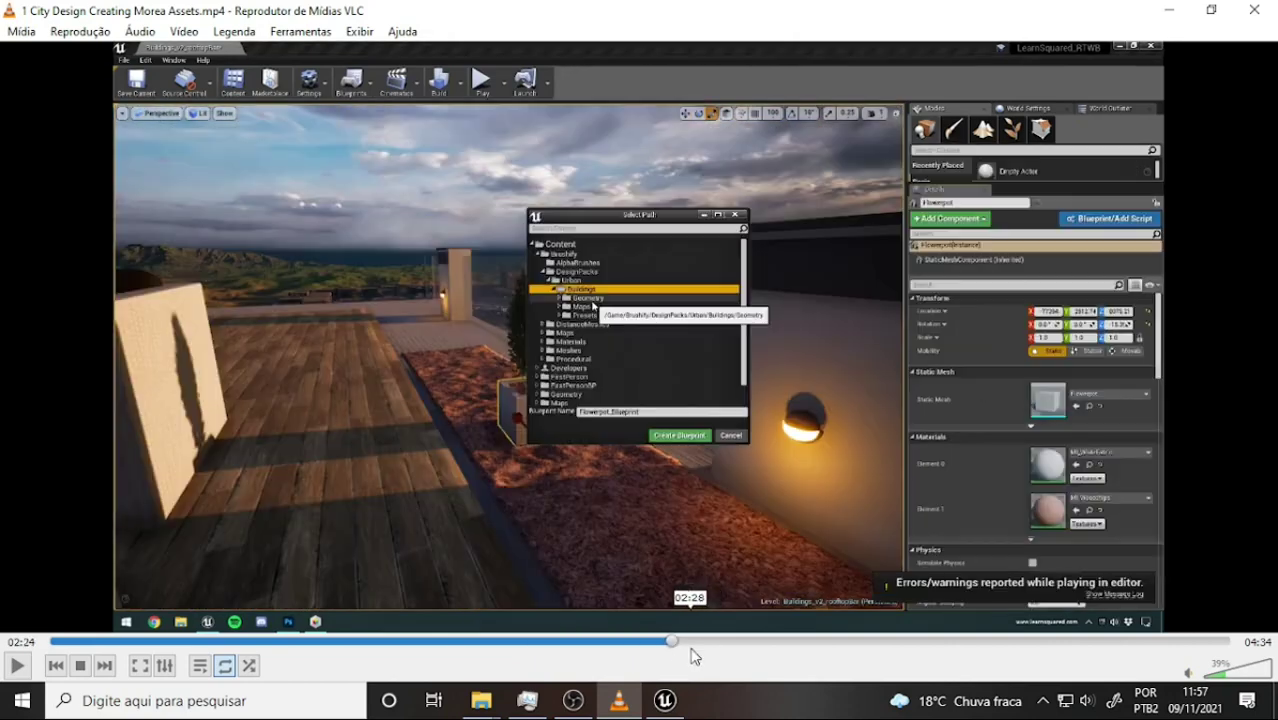
click(760, 643)
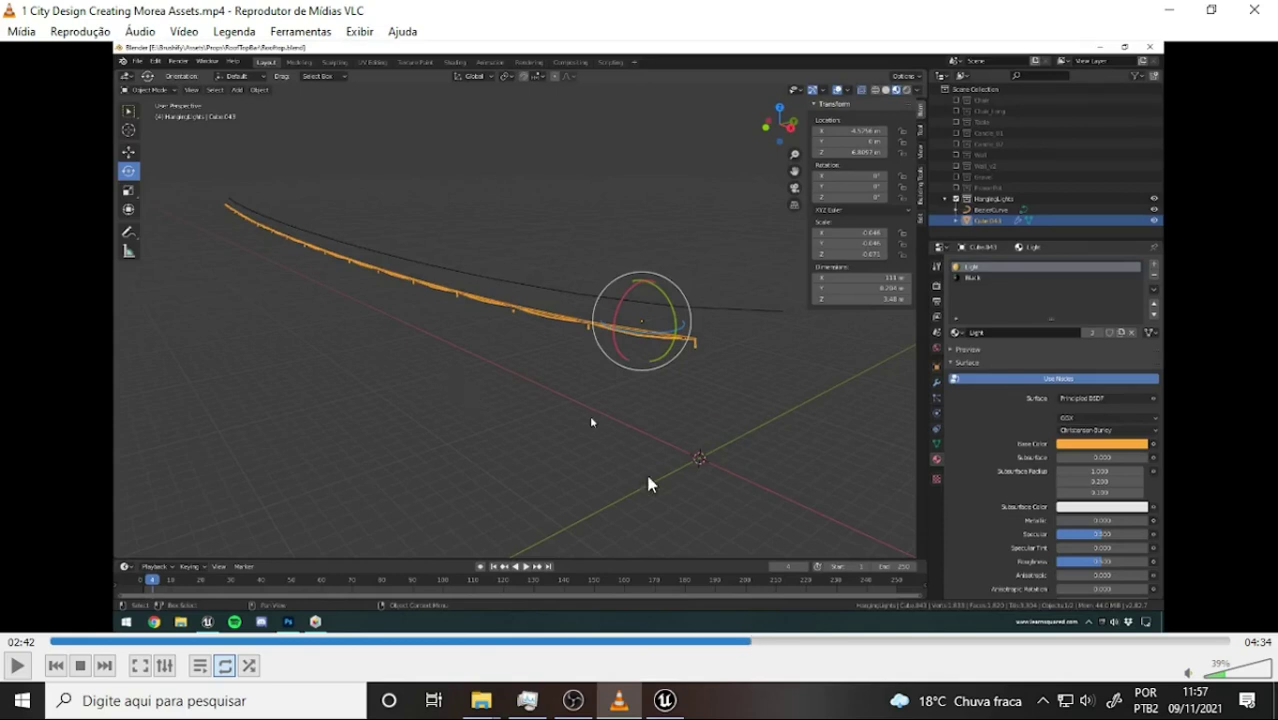
mouse_move(672, 697)
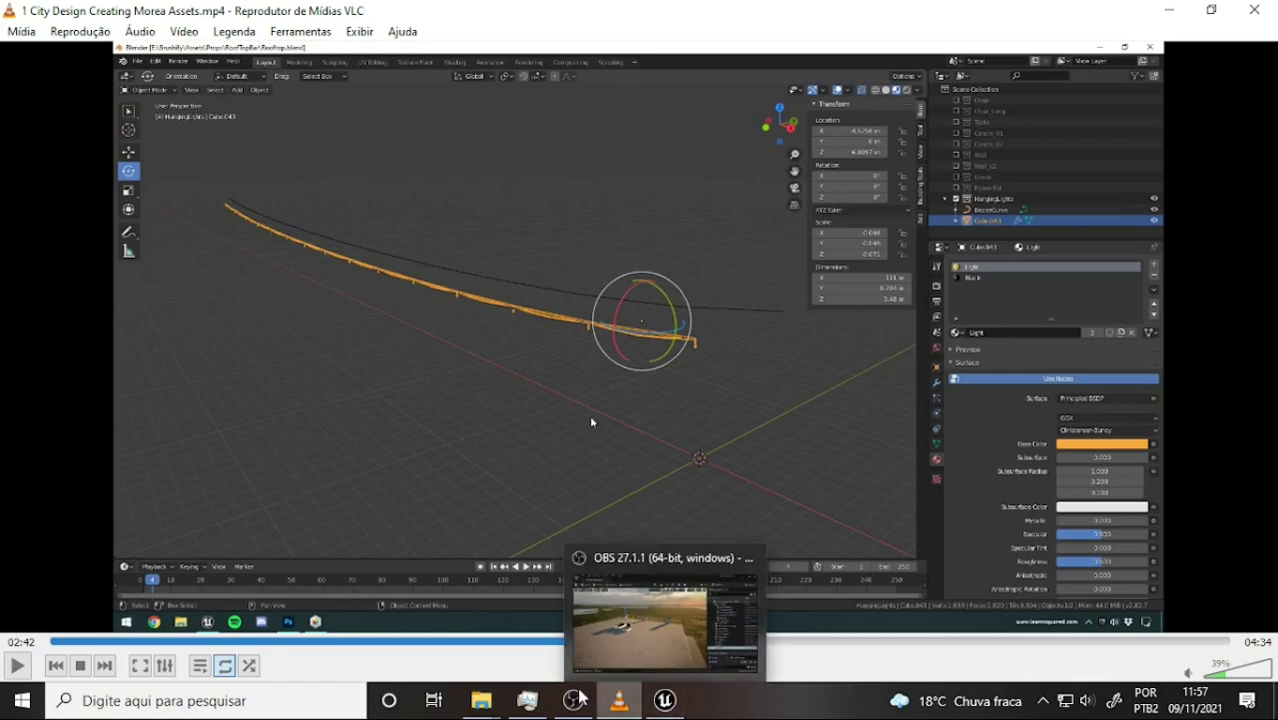
- Reposition the Explorer window, go up to LESSON 3 - City Design, and play Creating More Assets
click(481, 700)
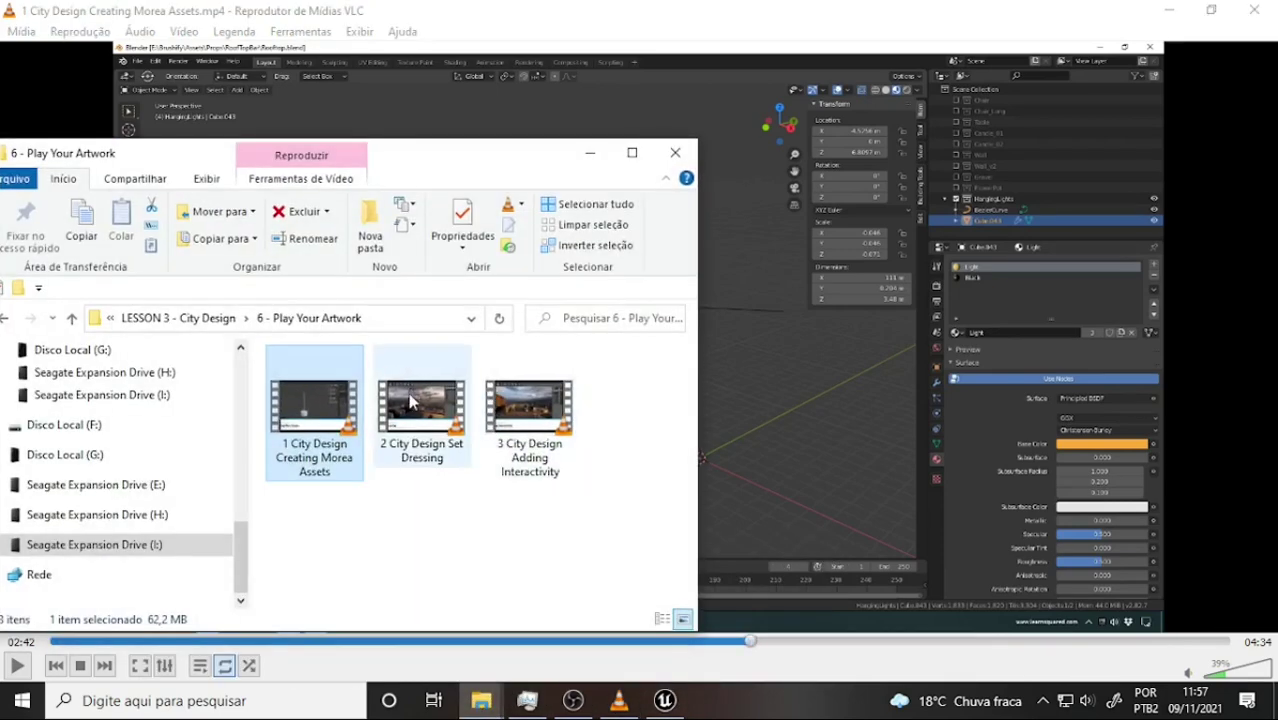
drag(443, 155, 475, 74)
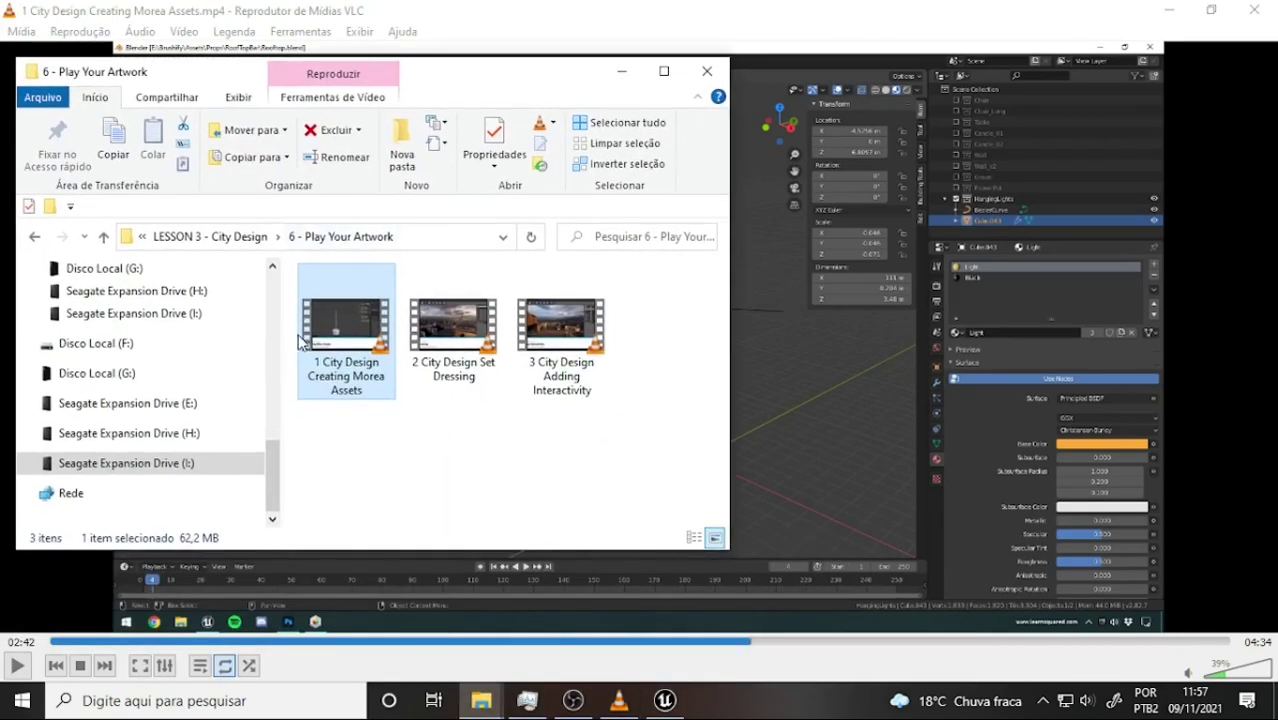
click(105, 237)
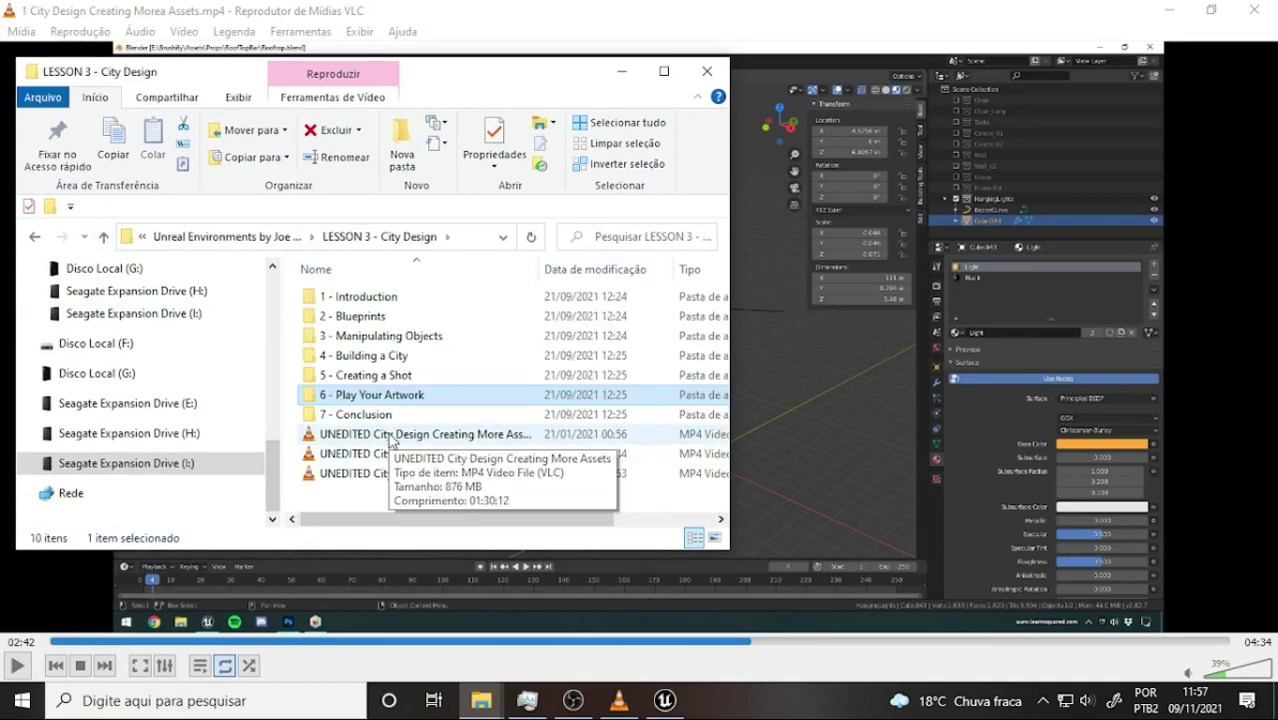
double_click(389, 438)
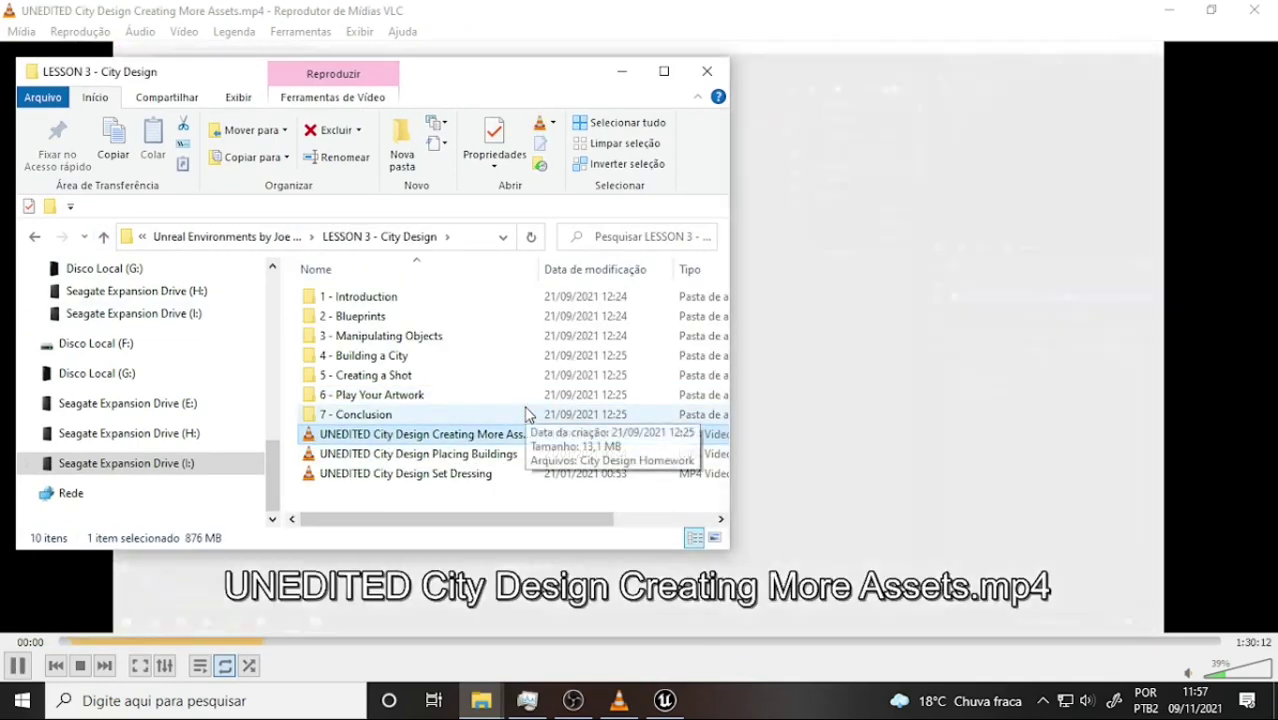
- Close that video and play UNEDITED City Design Set Dressing.mp4 instead
click(933, 6)
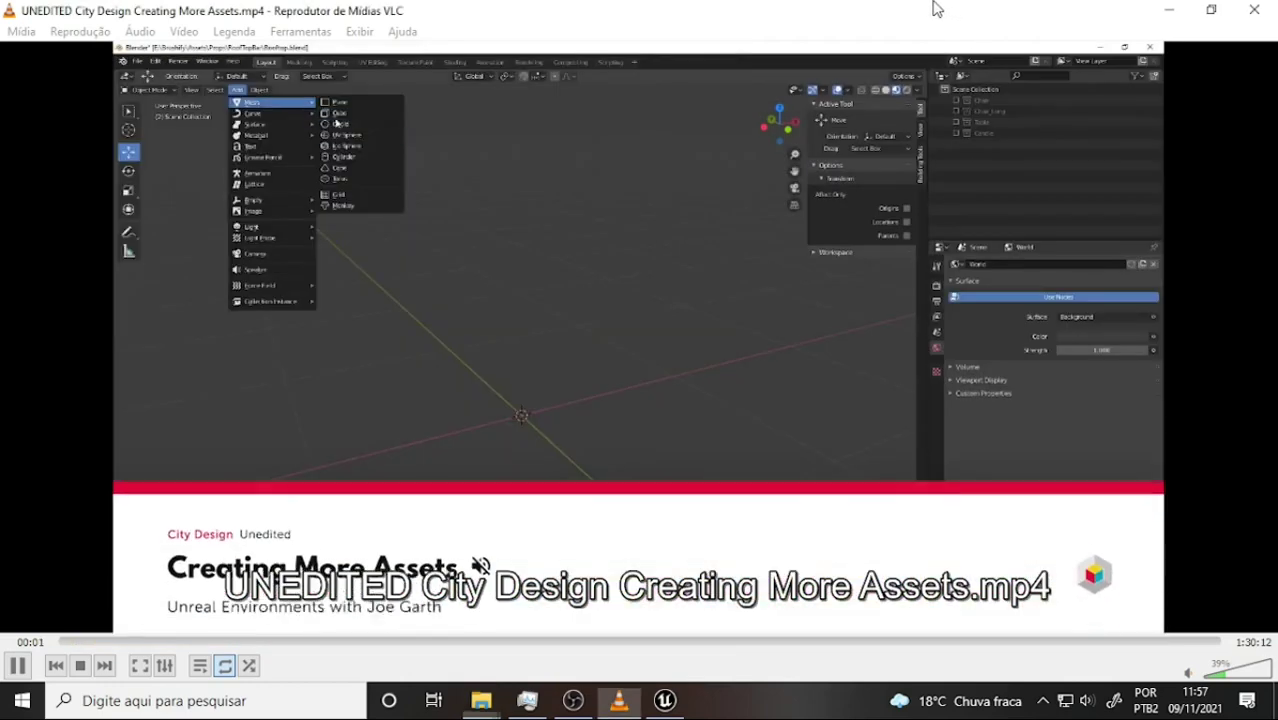
click(1255, 12)
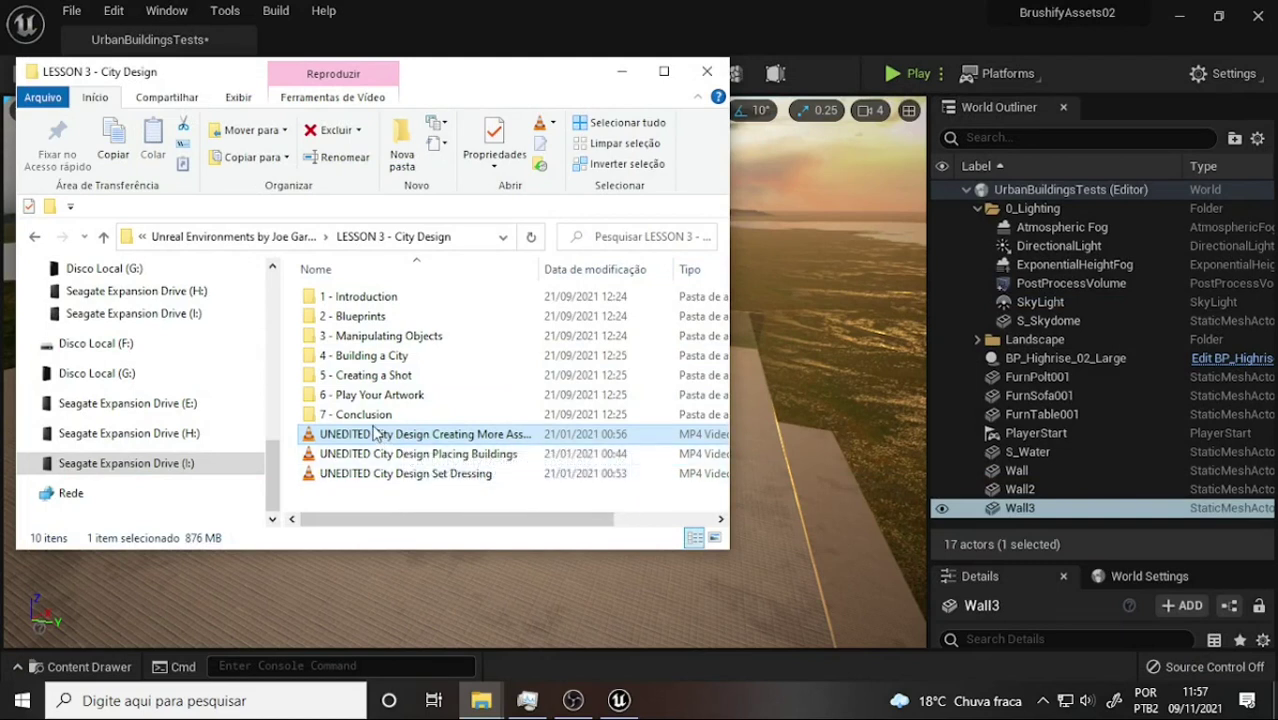
click(372, 476)
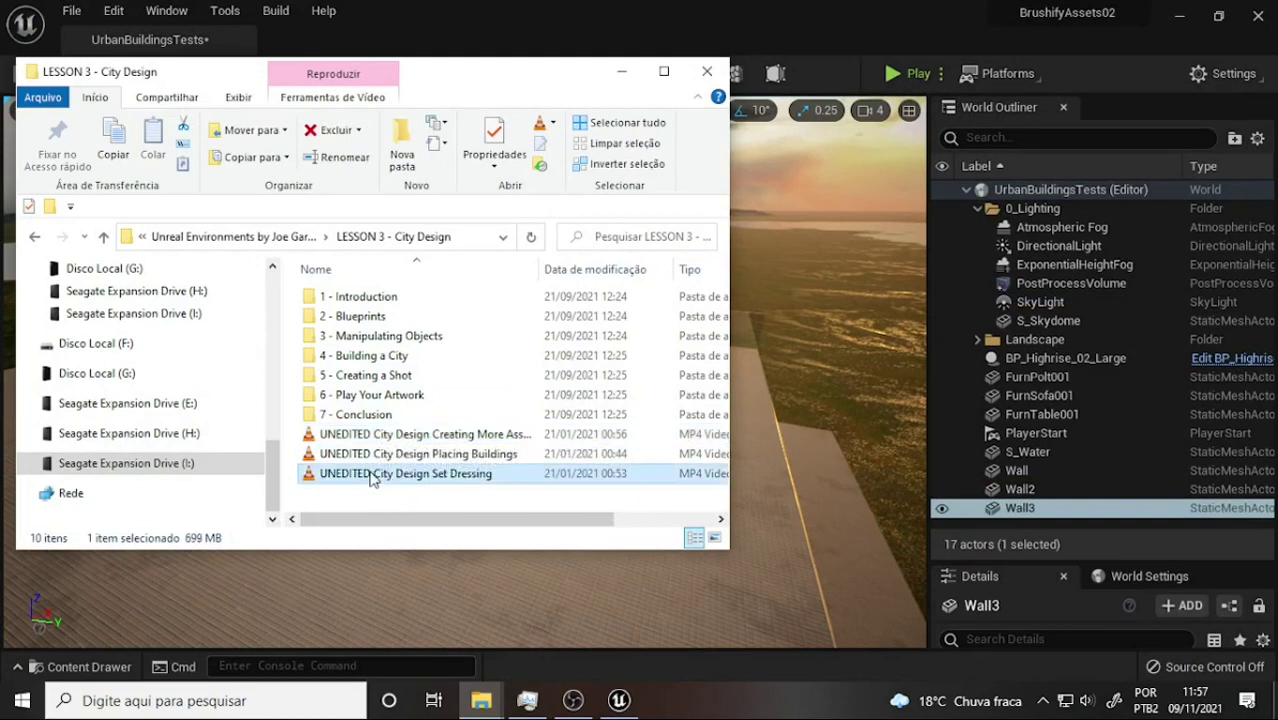
double_click(372, 476)
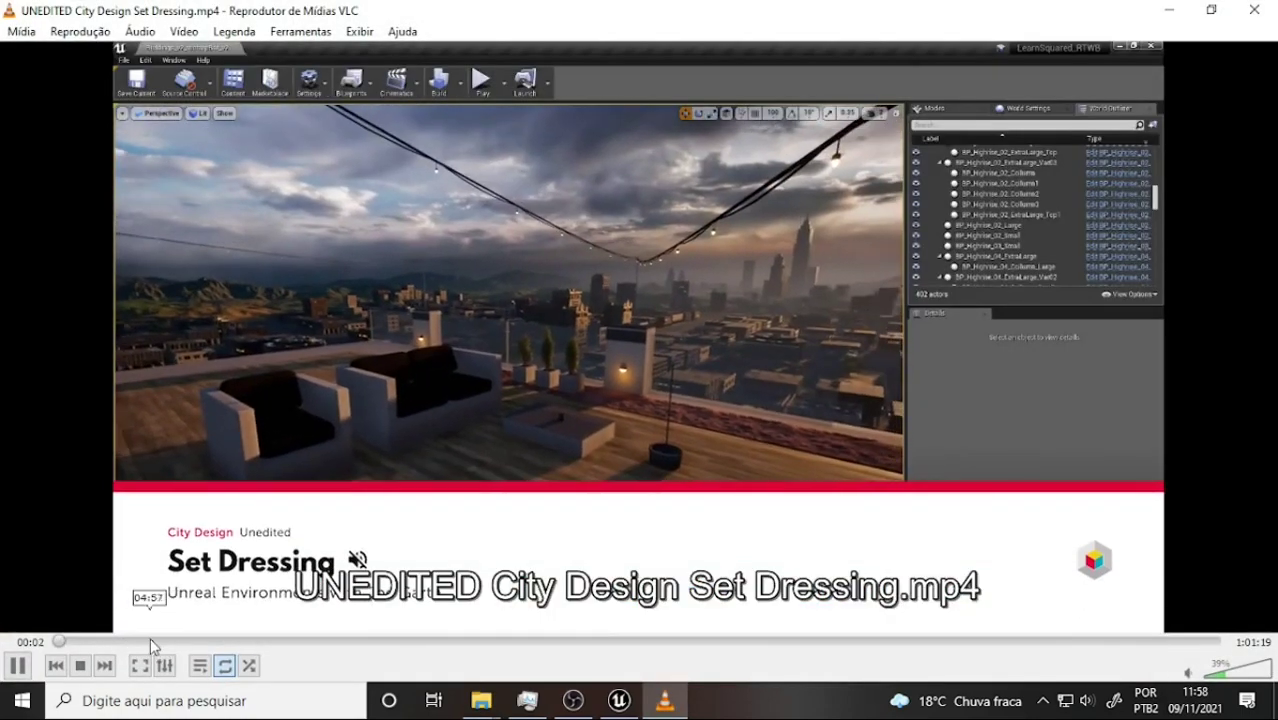
- Skim the Set Dressing video via 05:00, 15:21, 27:03 and 44:50 to the bar-counter scene at 57:52, then minimize VLC
click(153, 640)
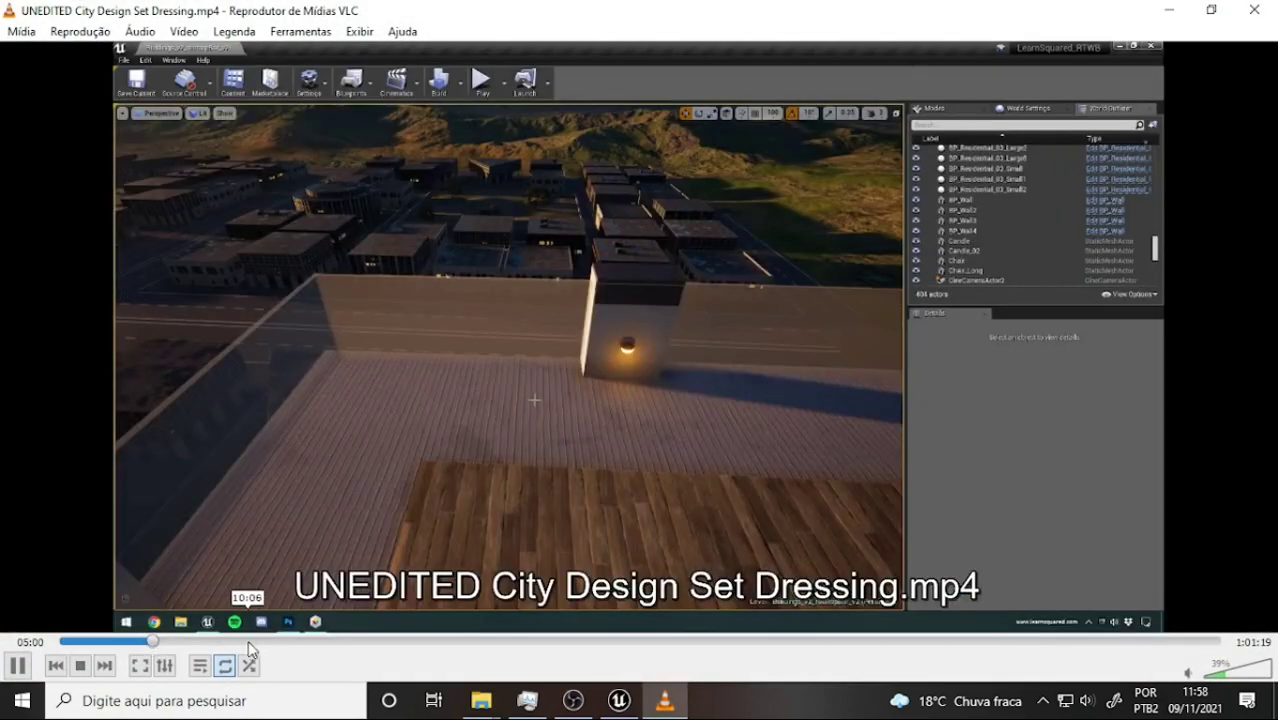
click(350, 641)
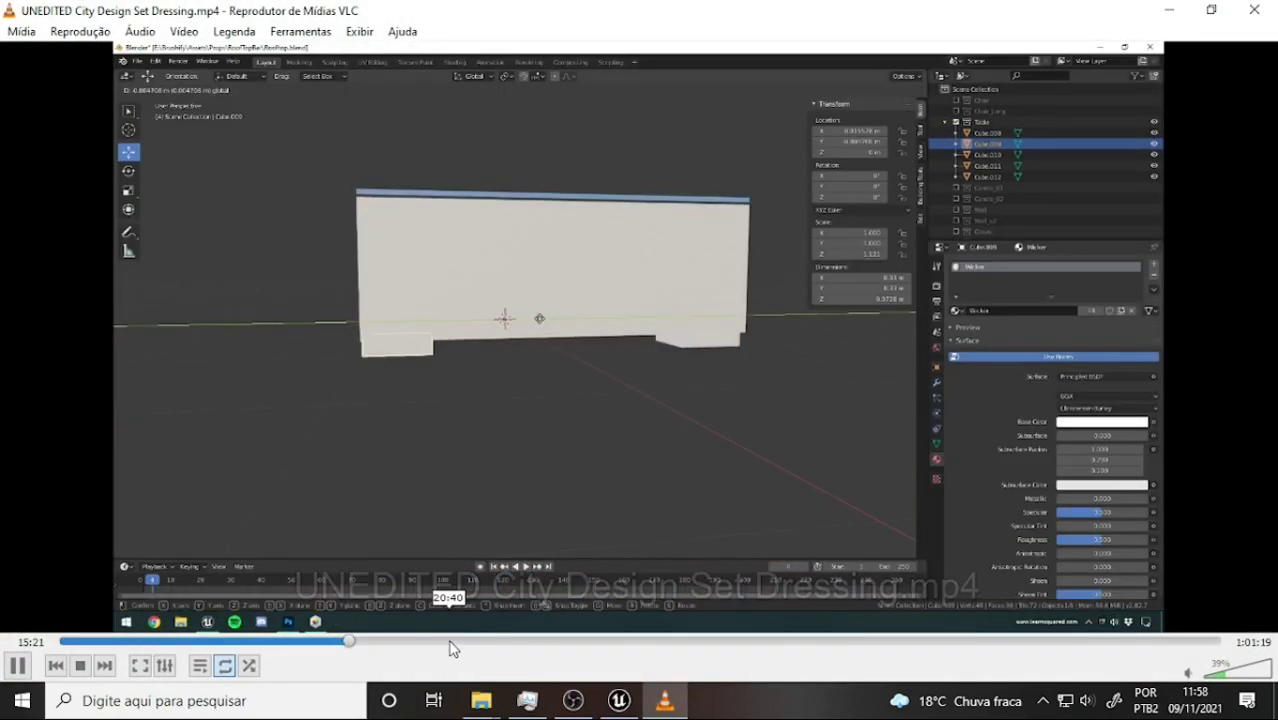
click(460, 641)
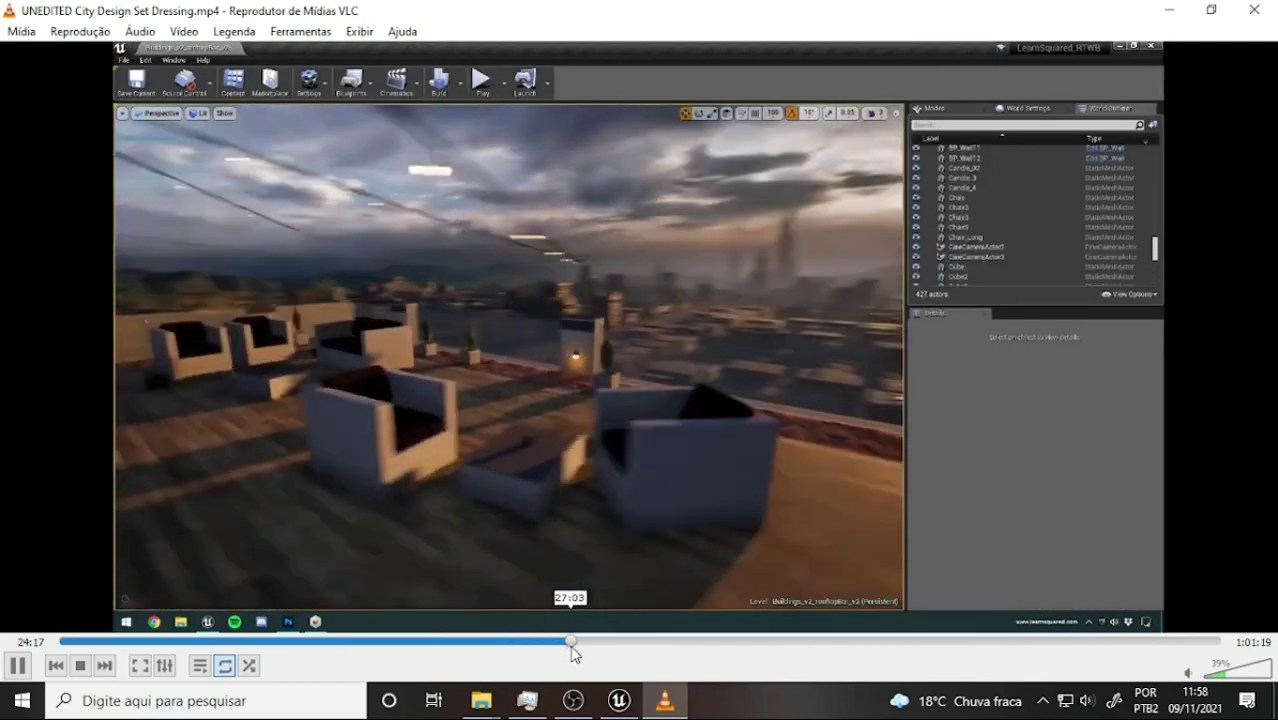
click(570, 641)
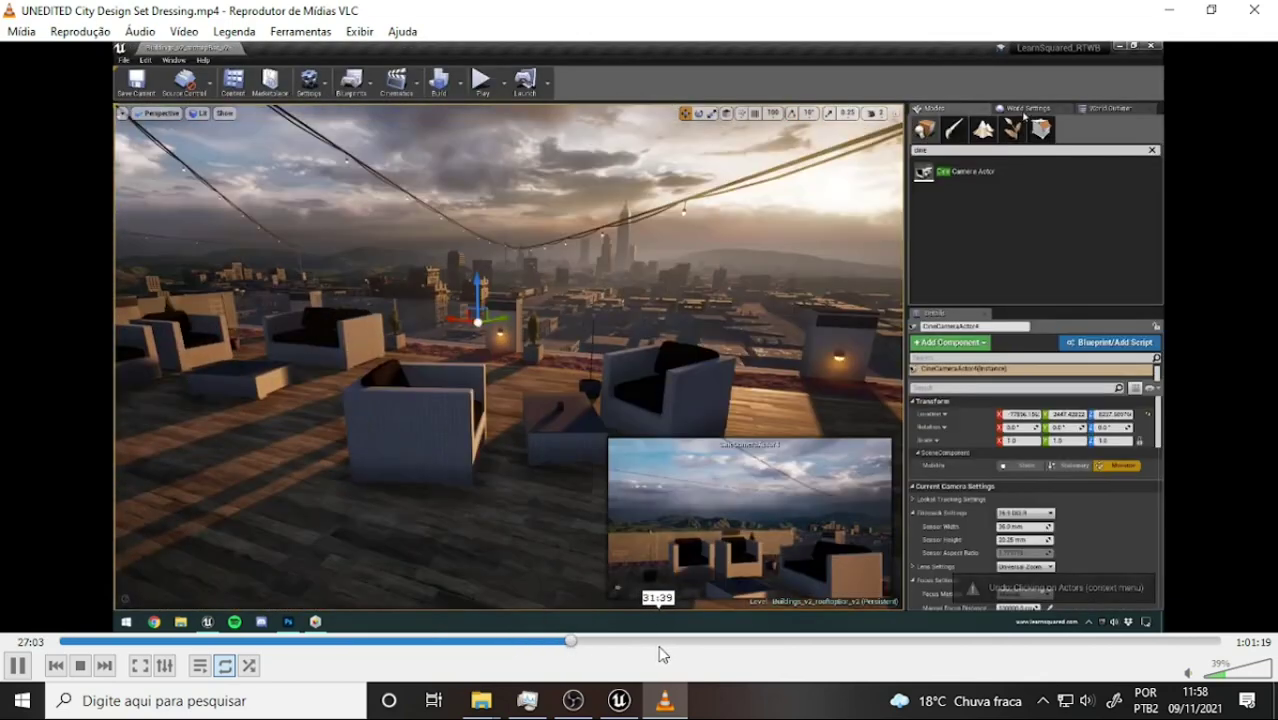
click(659, 641)
click(842, 641)
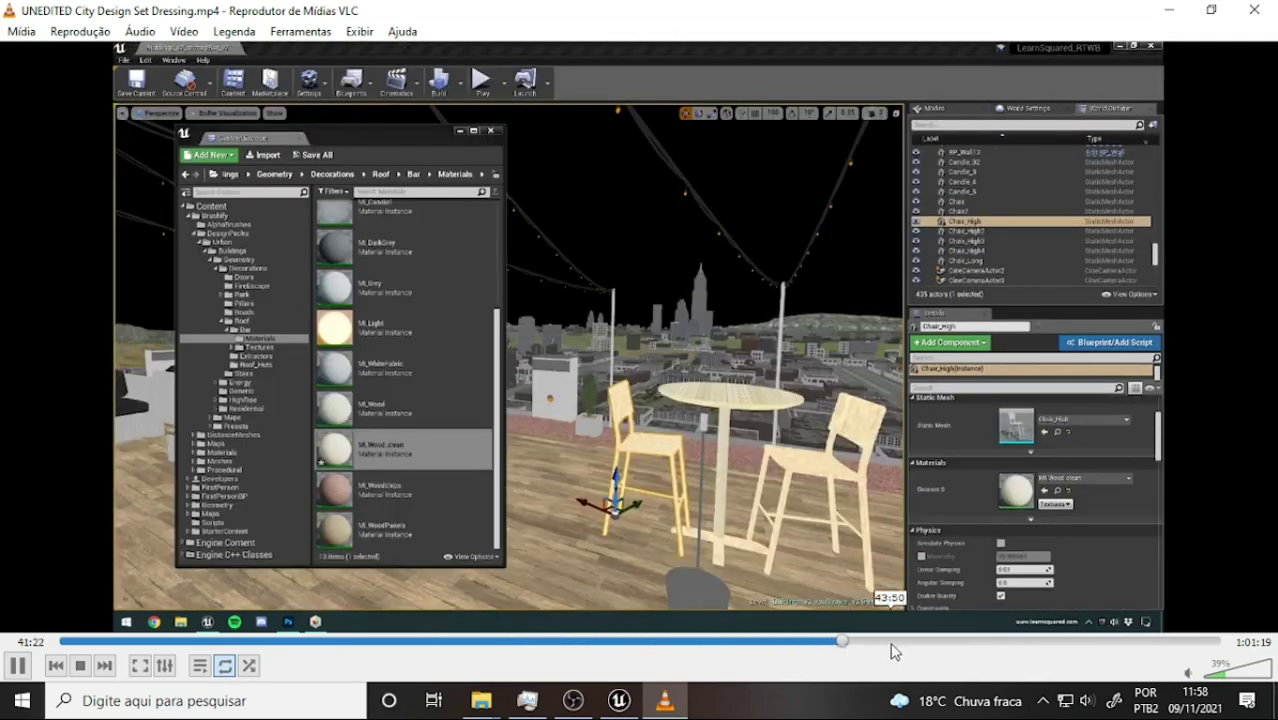
click(894, 649)
click(907, 645)
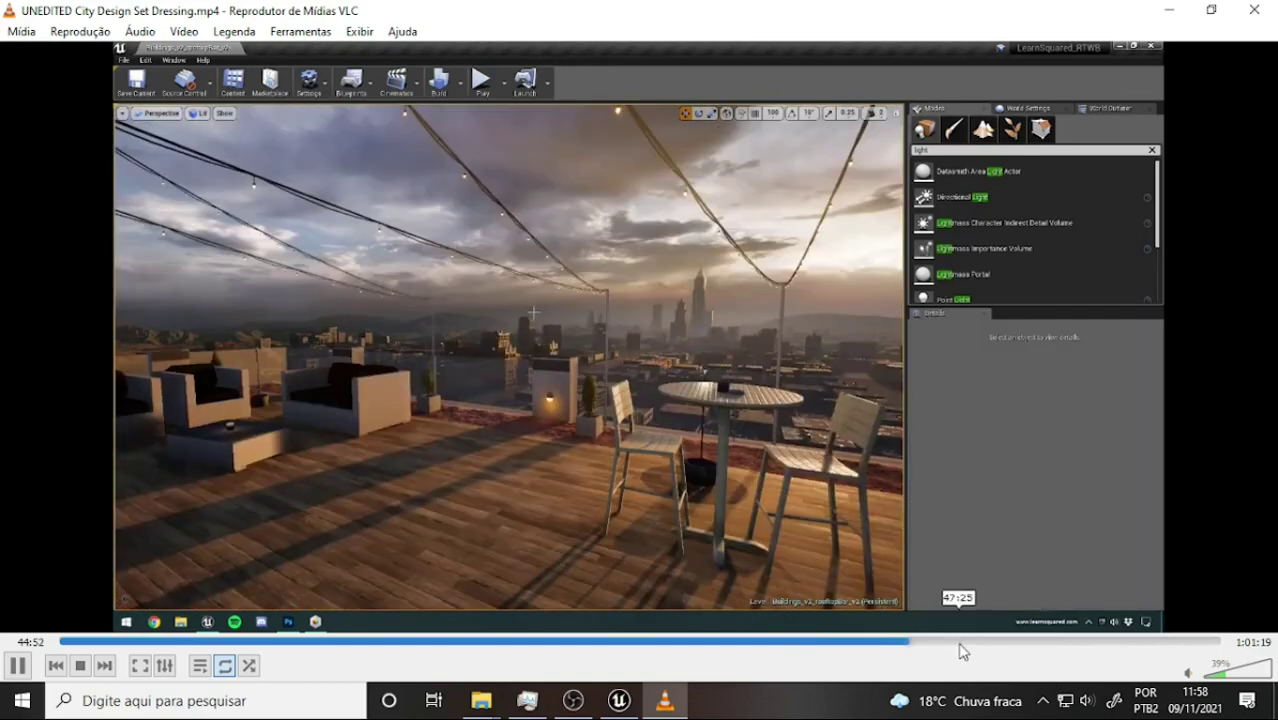
click(1100, 641)
click(1152, 641)
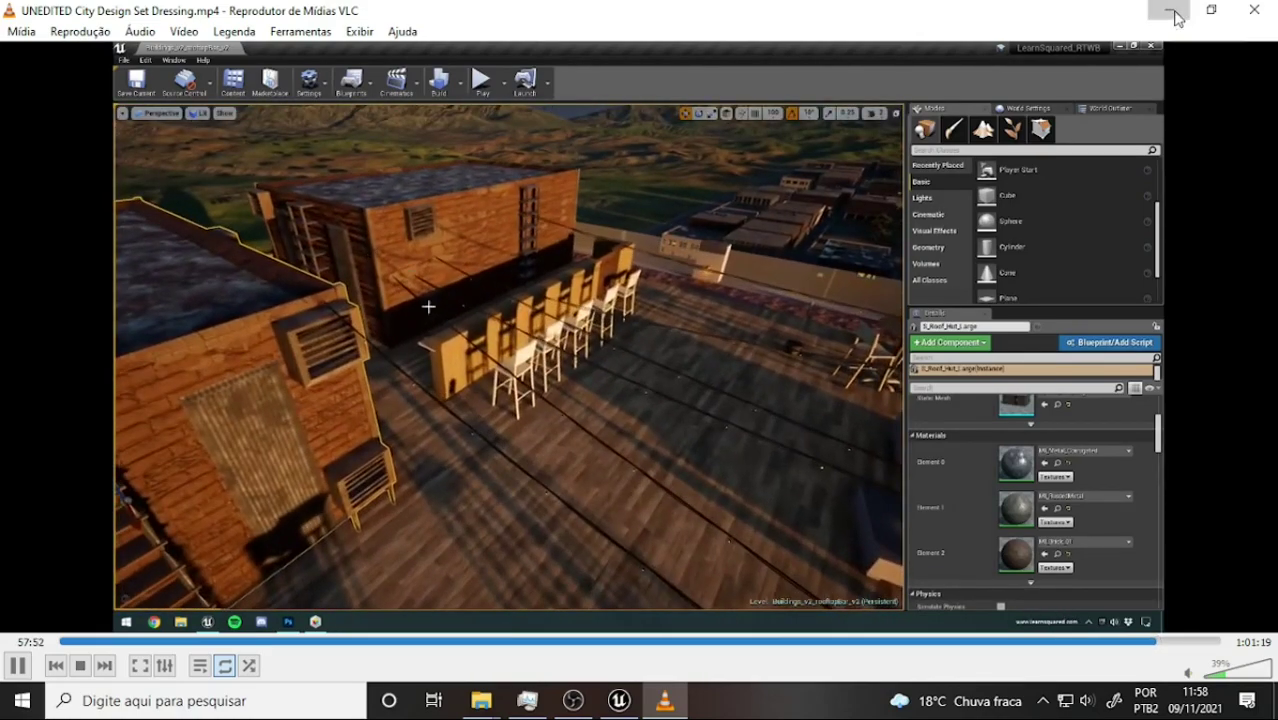
click(1170, 12)
- Drag the Chair_High bar chair from the Roof/Bar folder onto the rooftop near the slab's right edge
click(770, 20)
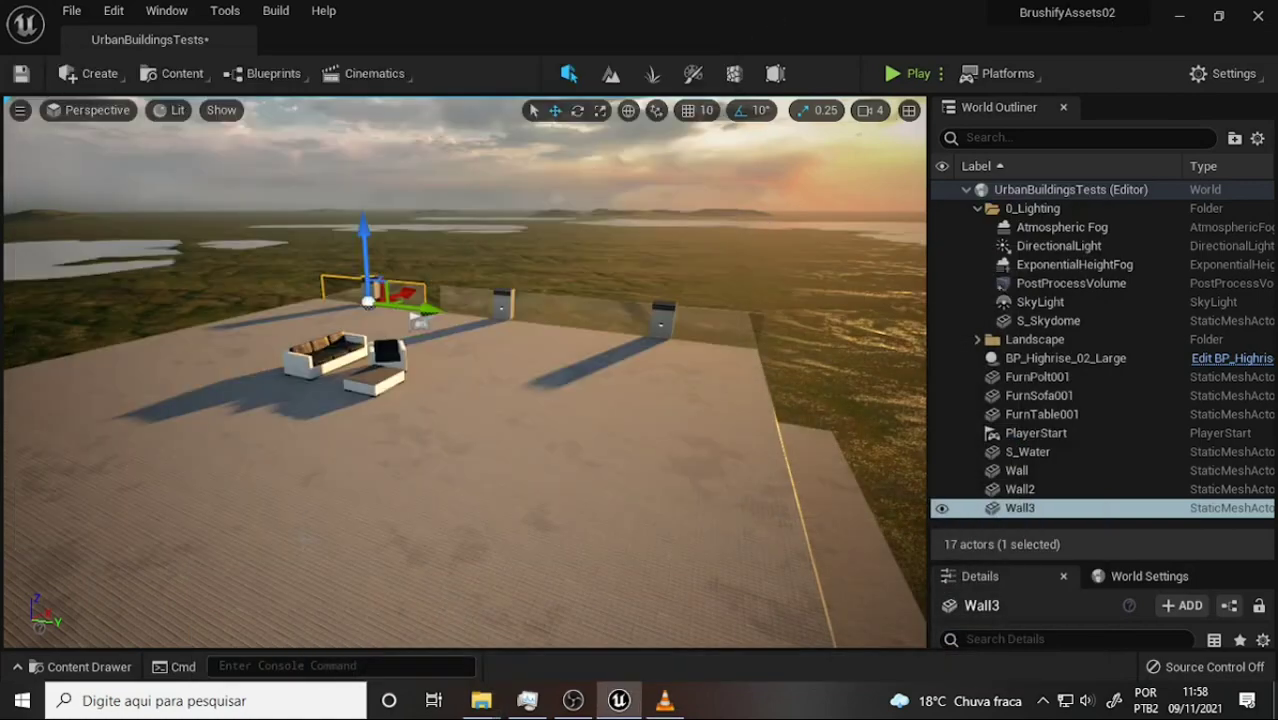
click(84, 674)
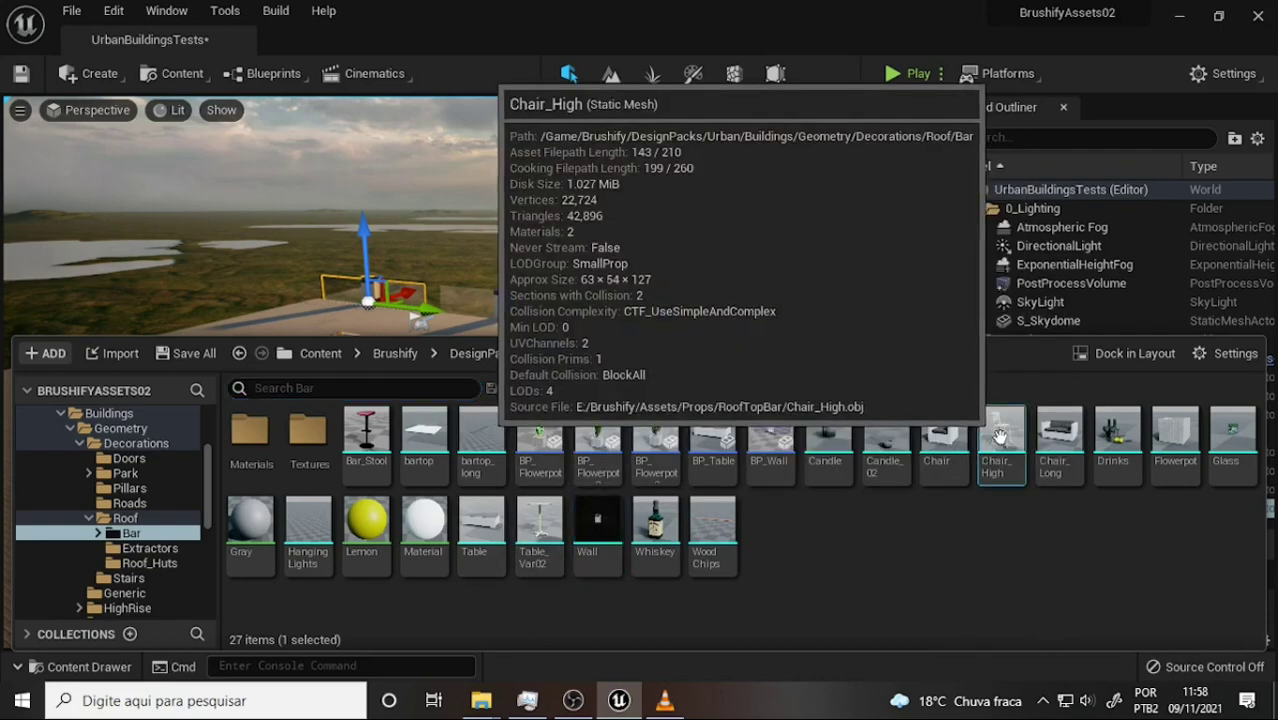
mouse_move(996, 433)
mouse_down()
mouse_move(458, 327)
mouse_move(558, 292)
mouse_up()
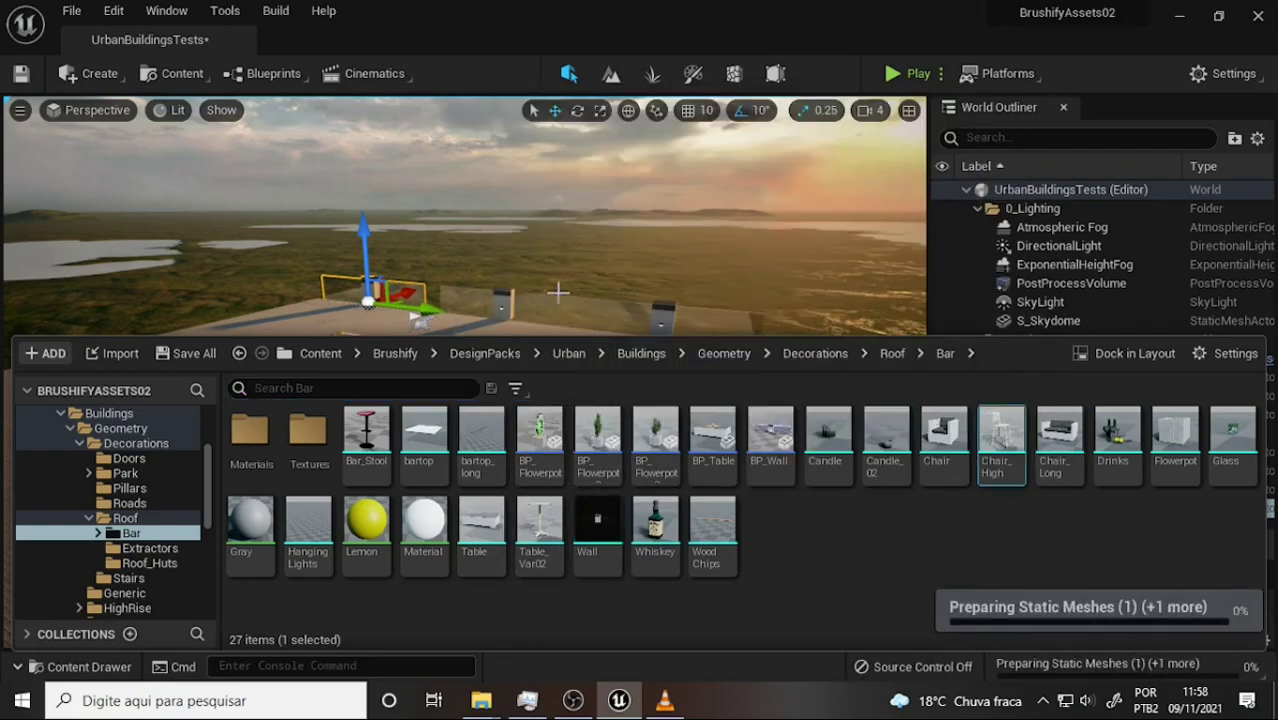
drag(636, 337, 632, 490)
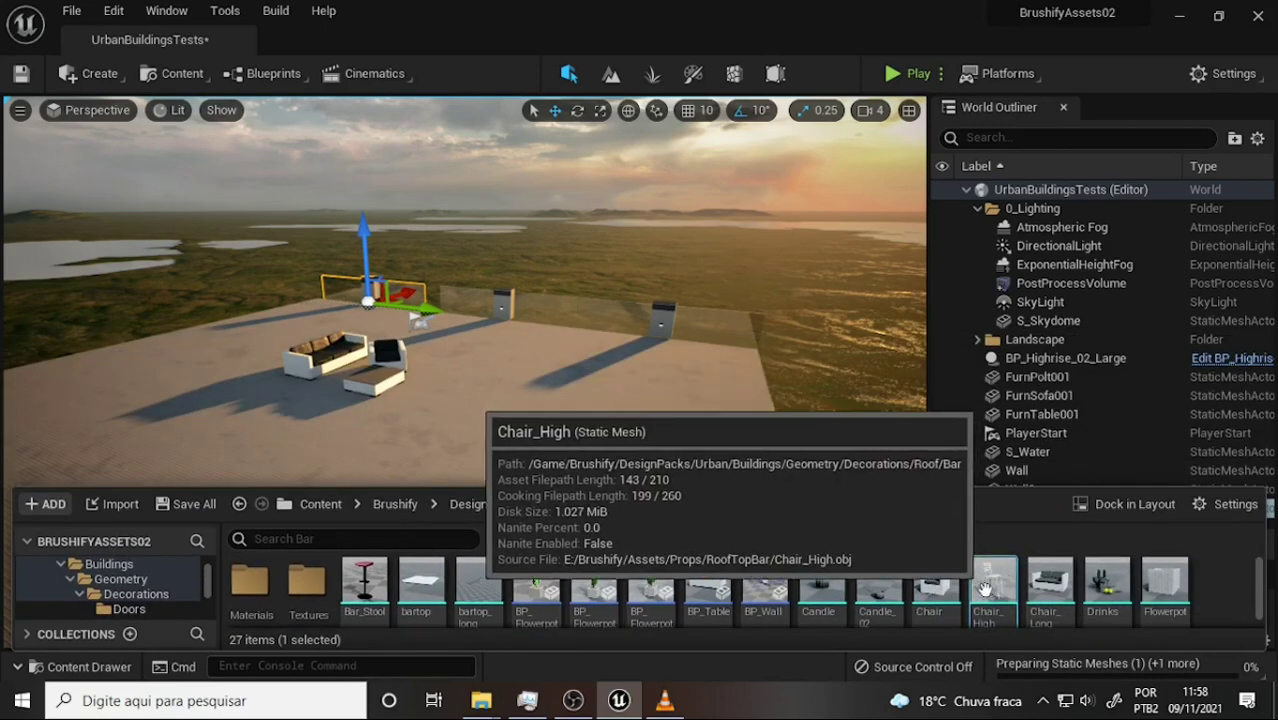
mouse_move(985, 590)
mouse_down()
mouse_move(509, 372)
mouse_move(513, 382)
mouse_up()
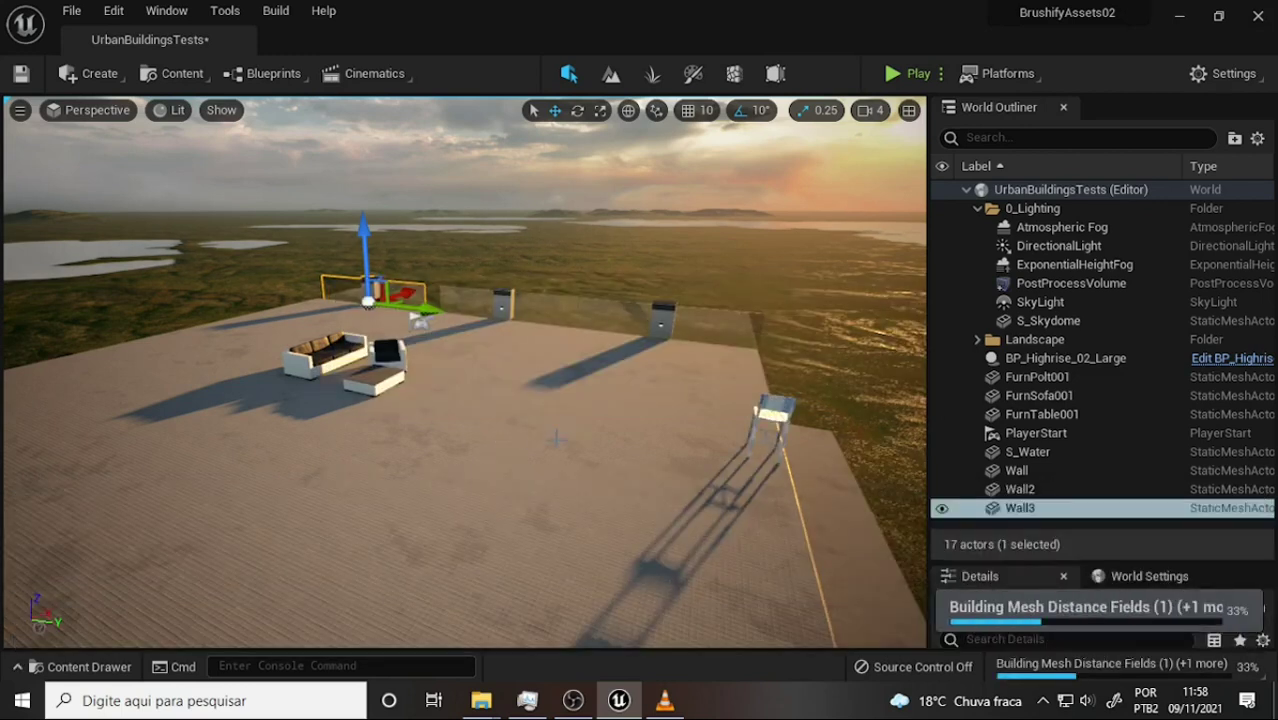
- Place a Chair_High bar chair on the deck beside the sofas and nudge it into position
click(771, 414)
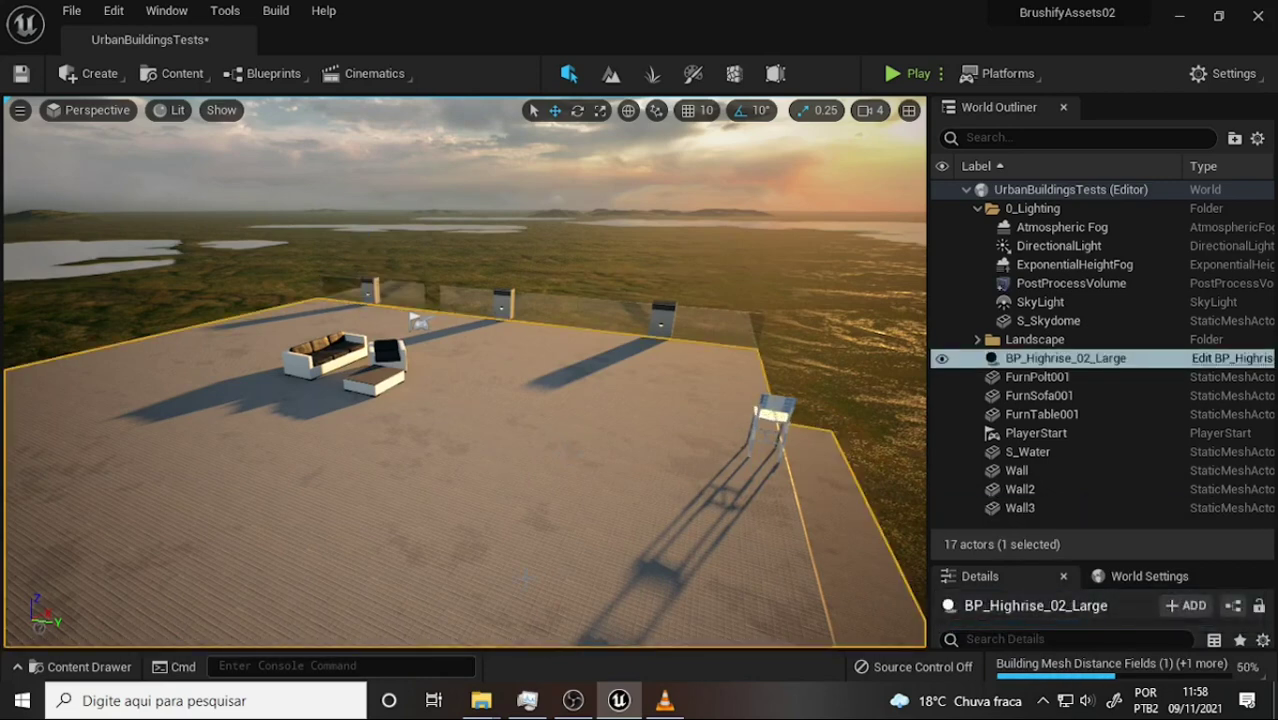
click(80, 666)
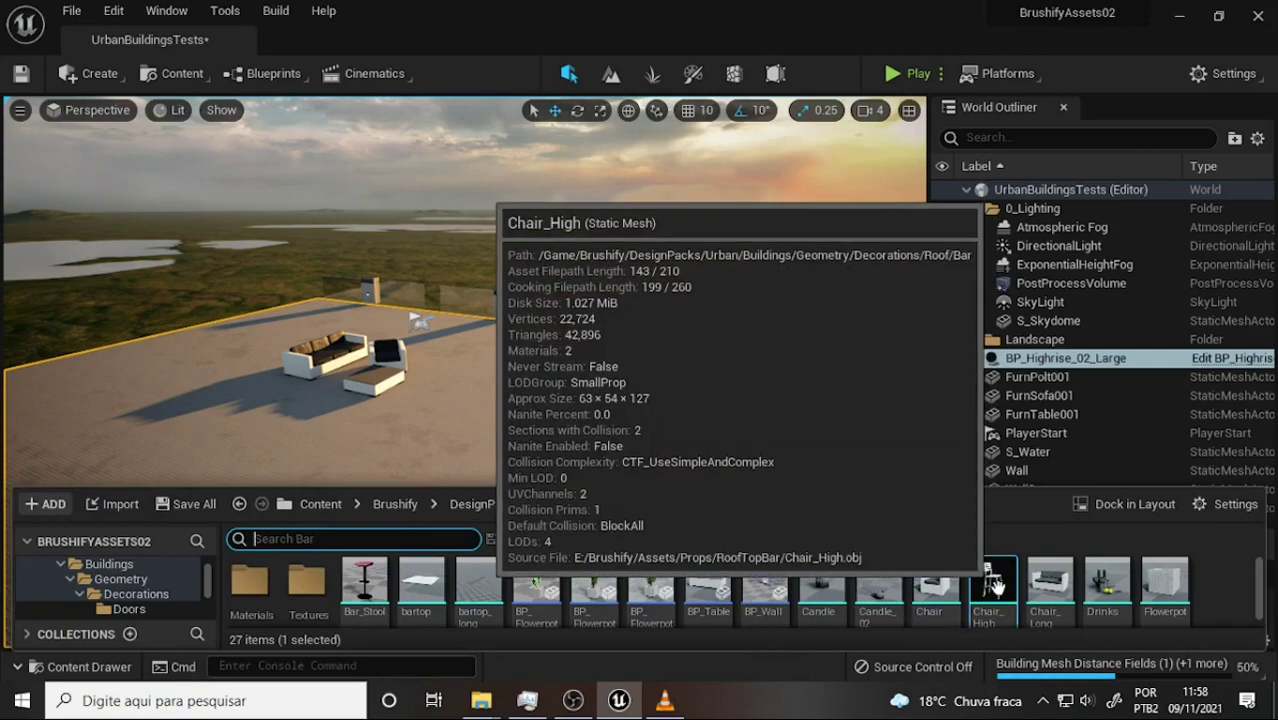
drag(995, 585, 490, 395)
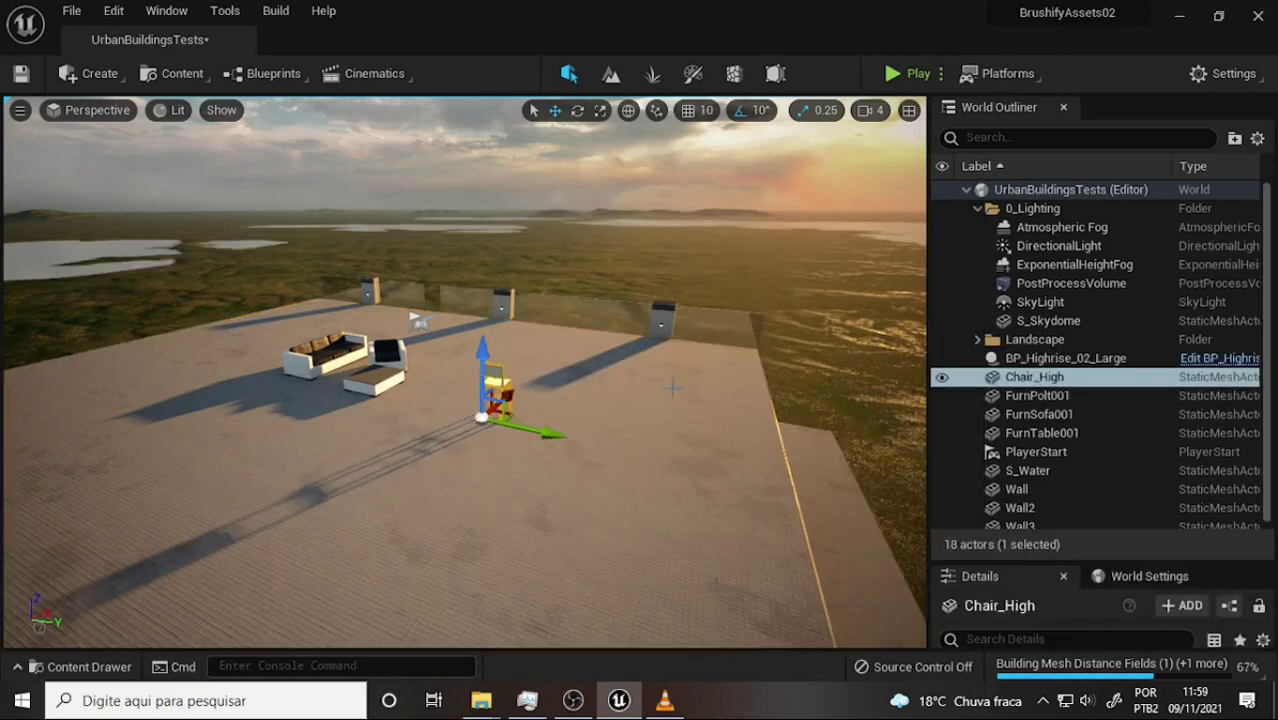
scroll(672, 388, up, 8)
scroll(670, 374, down, 4)
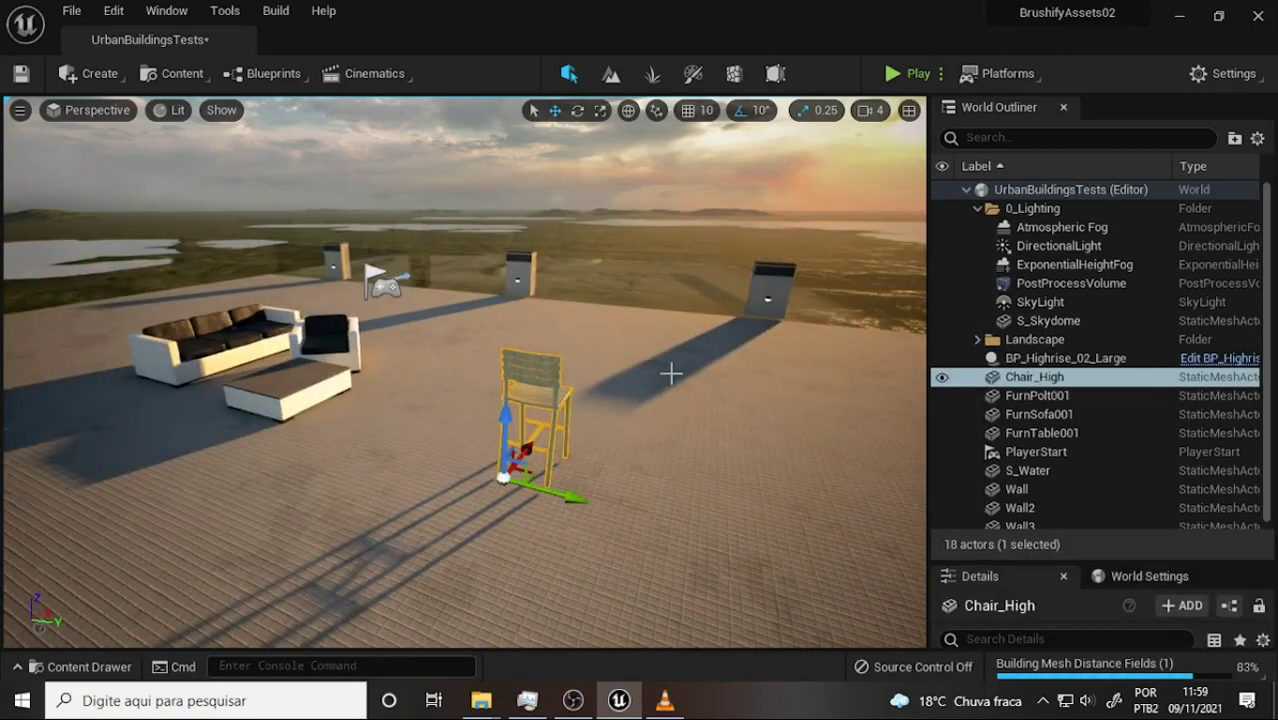
drag(670, 374, 720, 330)
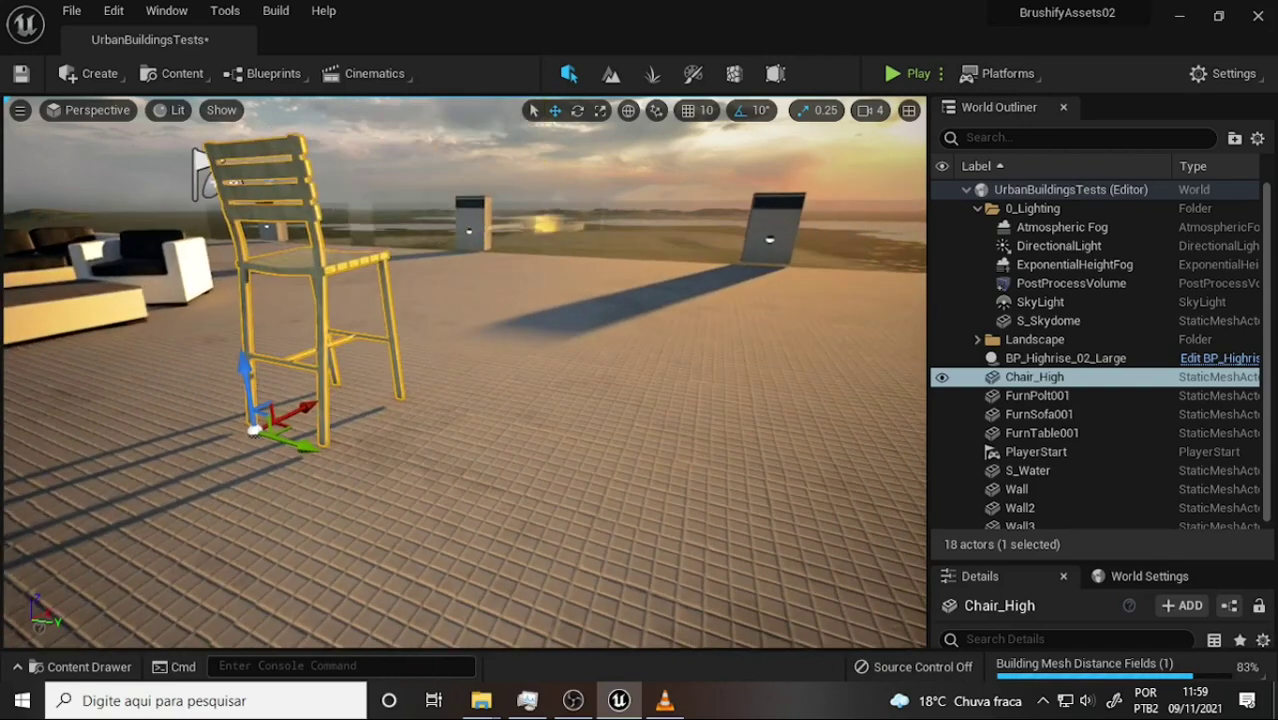
middle_drag(600, 335, 525, 333)
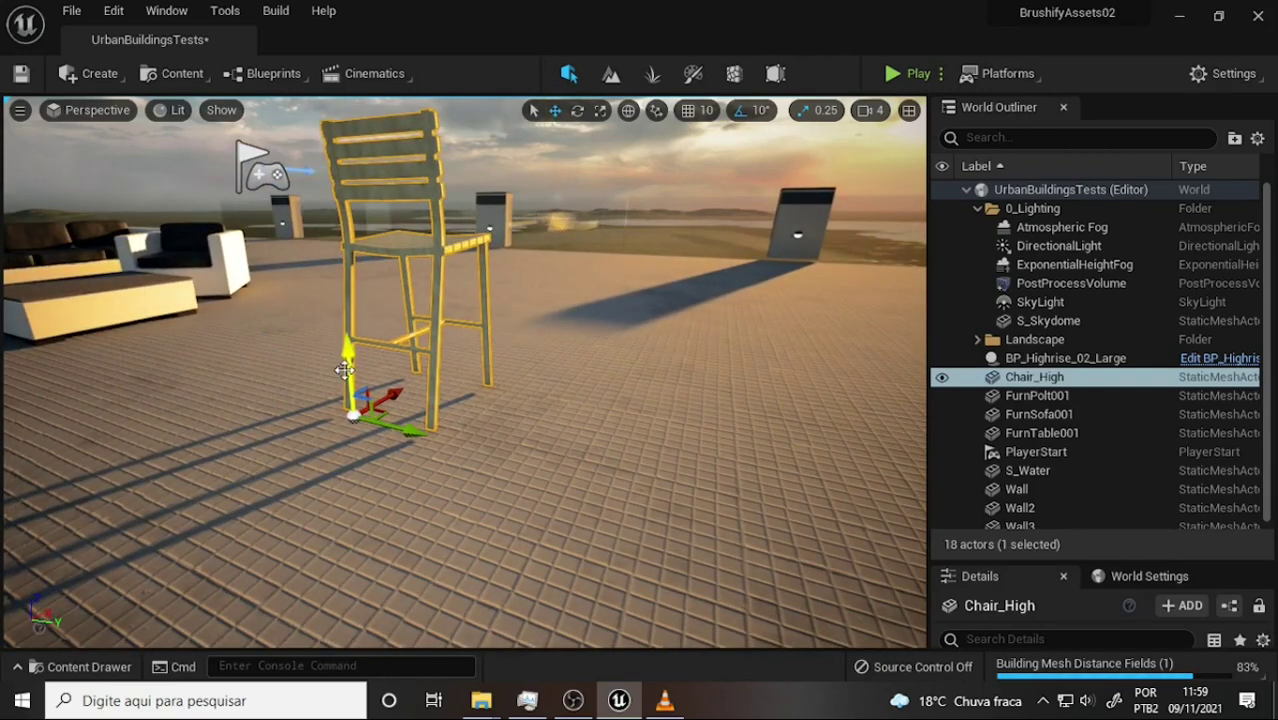
drag(353, 414, 356, 422)
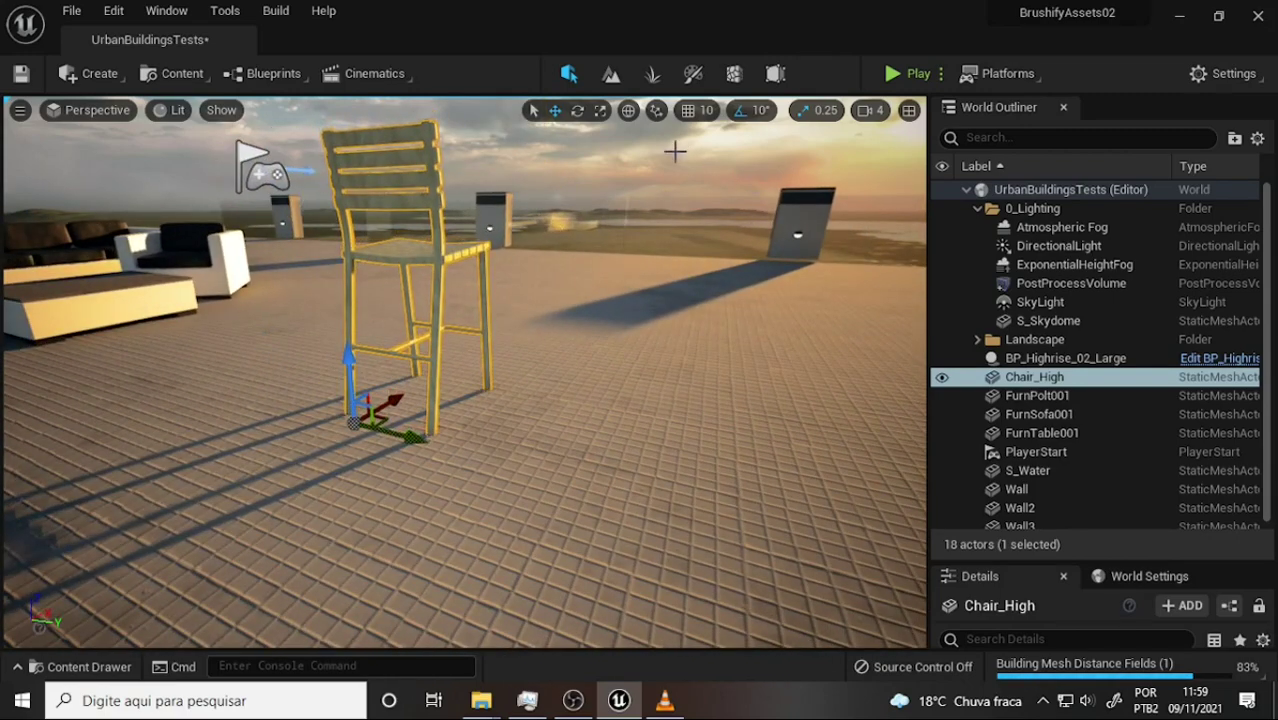
mouse_move(647, 402)
mouse_down()
mouse_move(641, 385)
mouse_move(600, 390)
mouse_up()
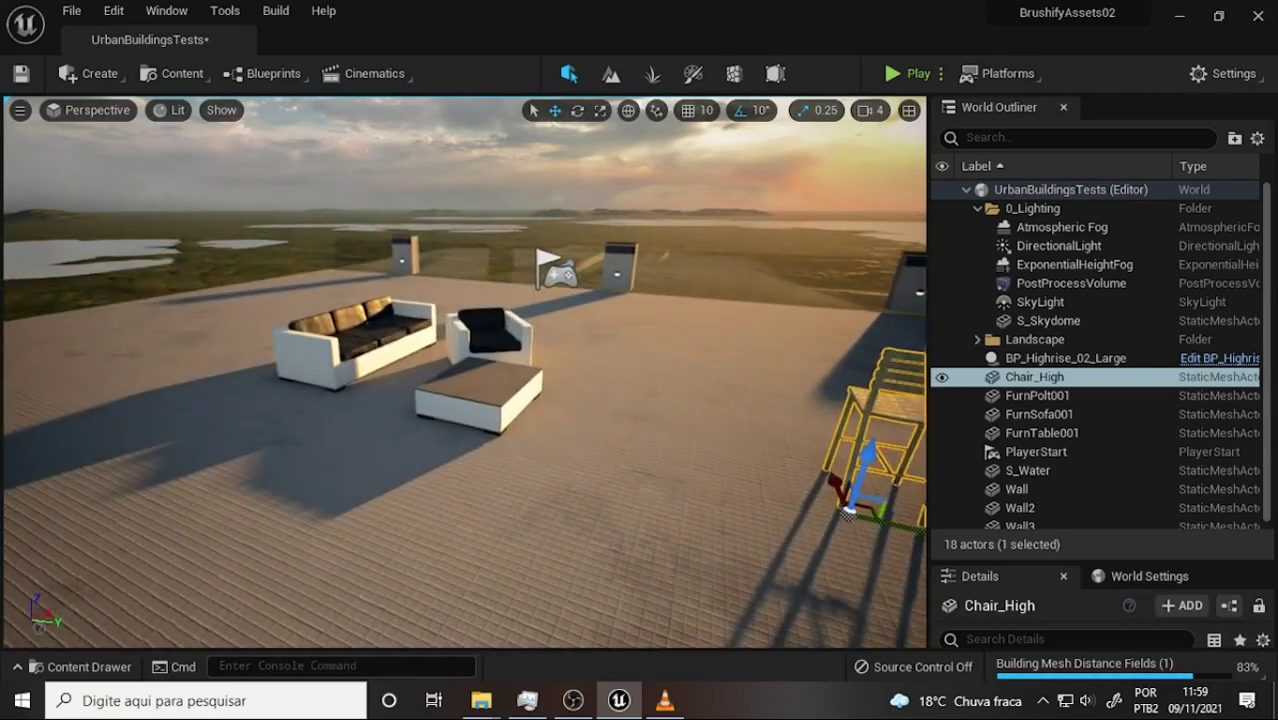
- Check the chair from above, then pause the Set Dressing reference video in VLC at 58:58
click(572, 702)
click(568, 704)
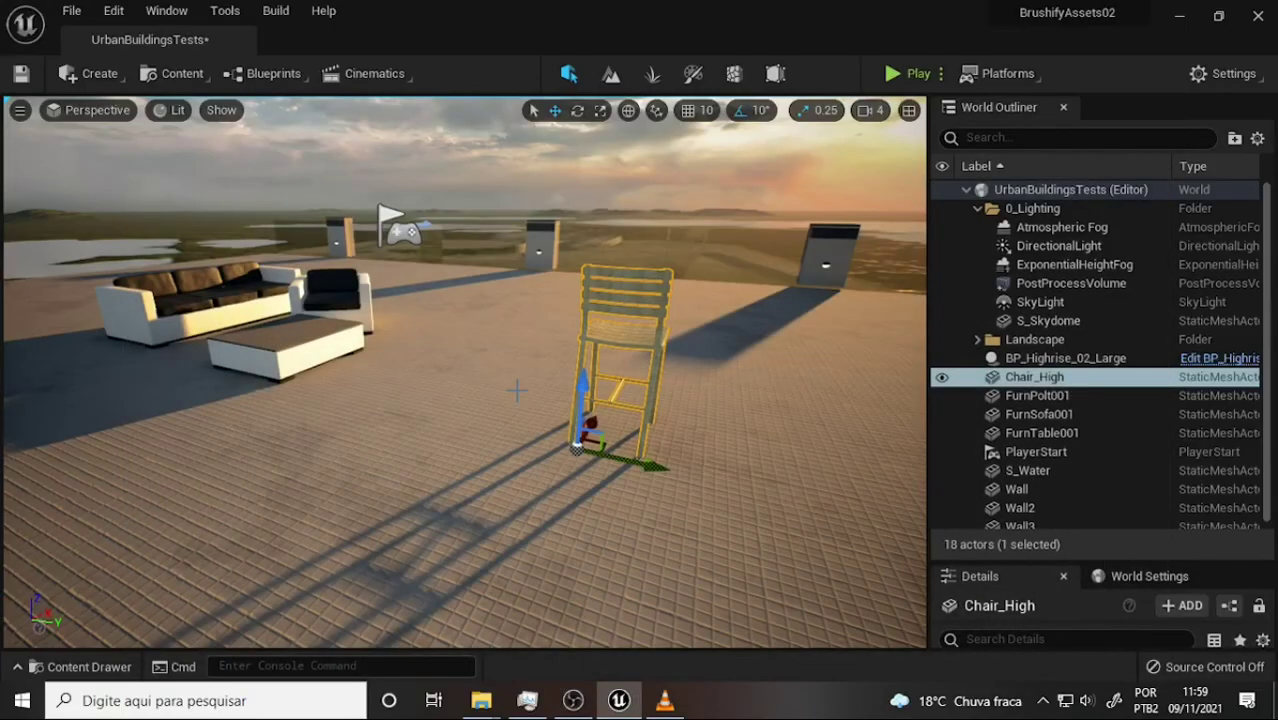
right_drag(543, 383, 570, 400)
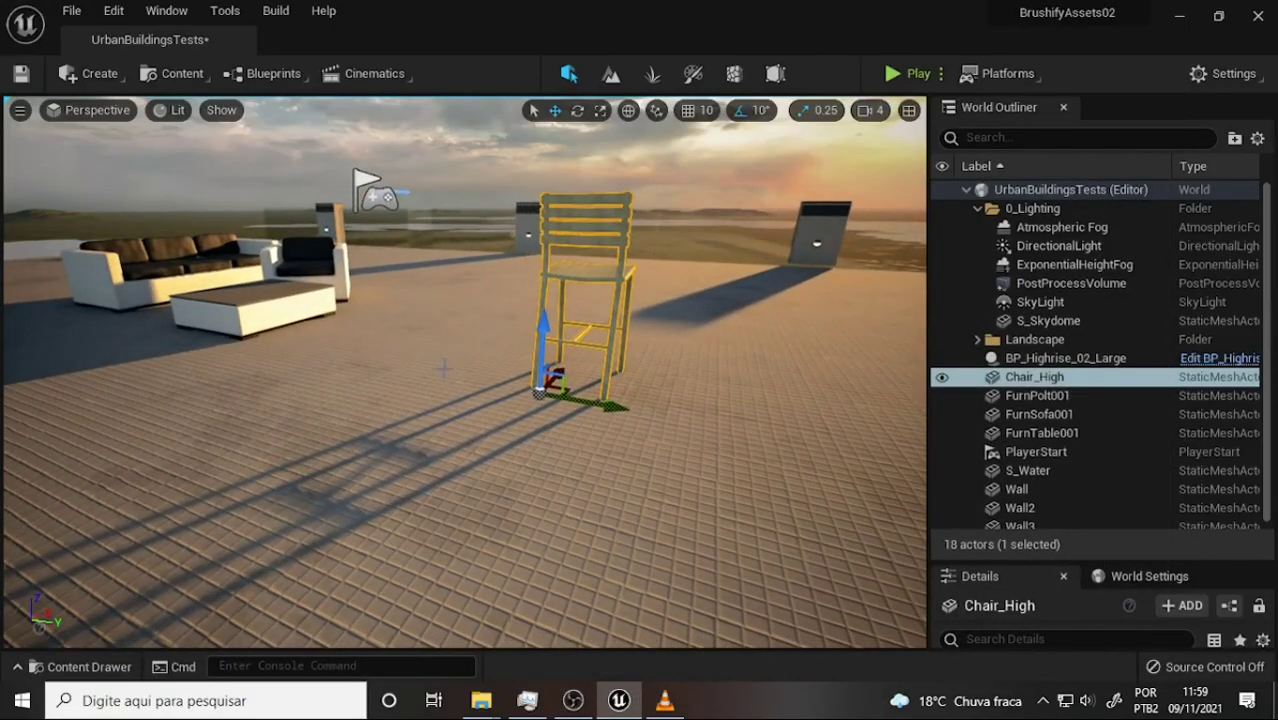
click(664, 701)
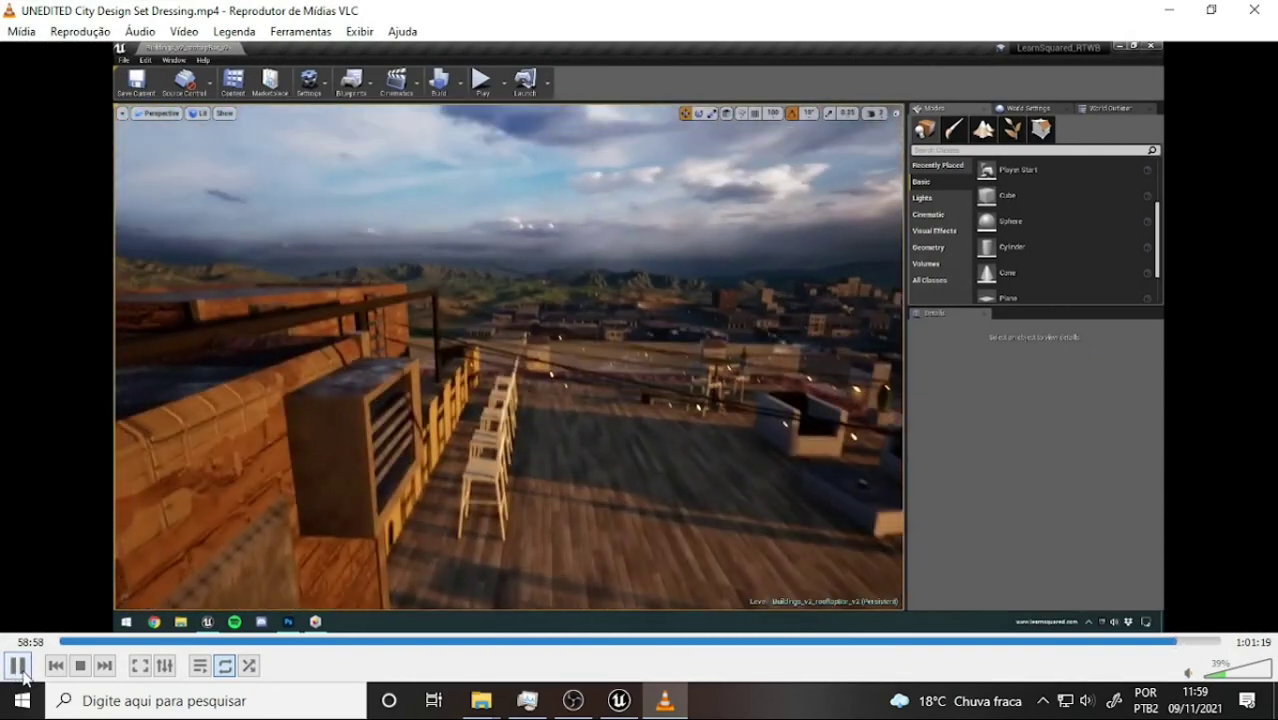
click(22, 674)
mouse_move(621, 707)
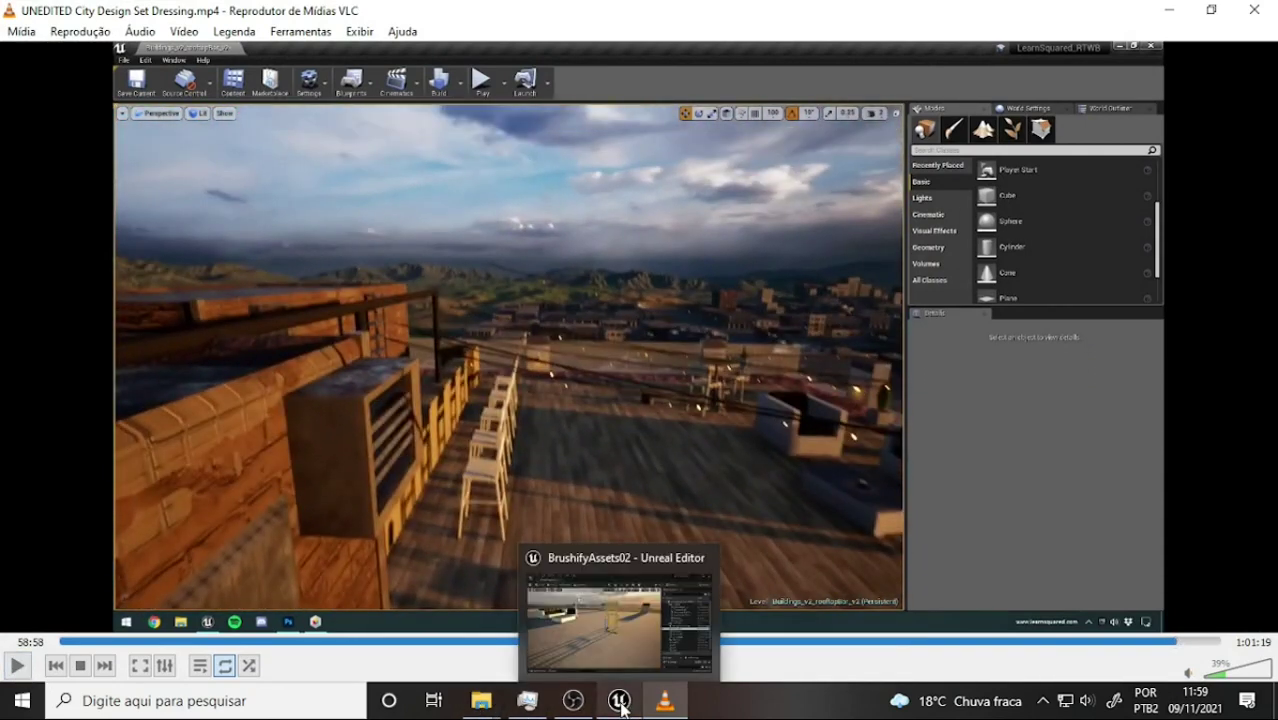
- Place the white bartop slab on the deck in front of the bar chair
click(614, 705)
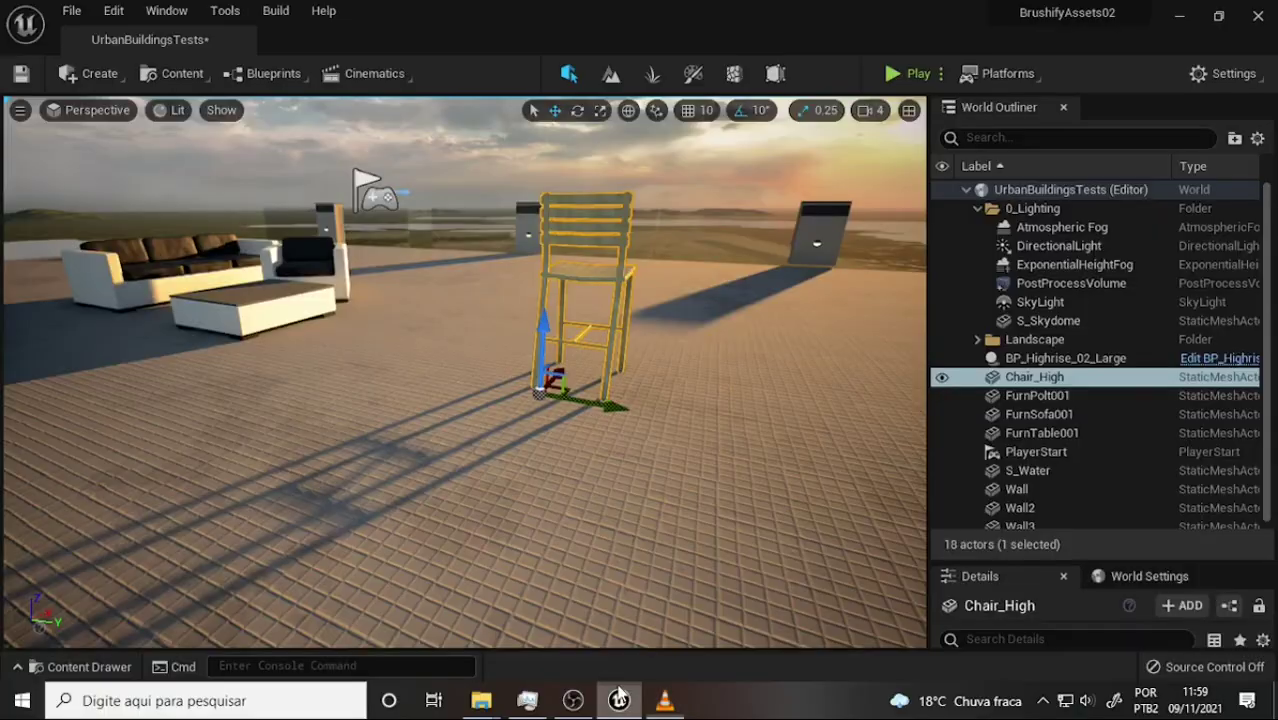
click(88, 666)
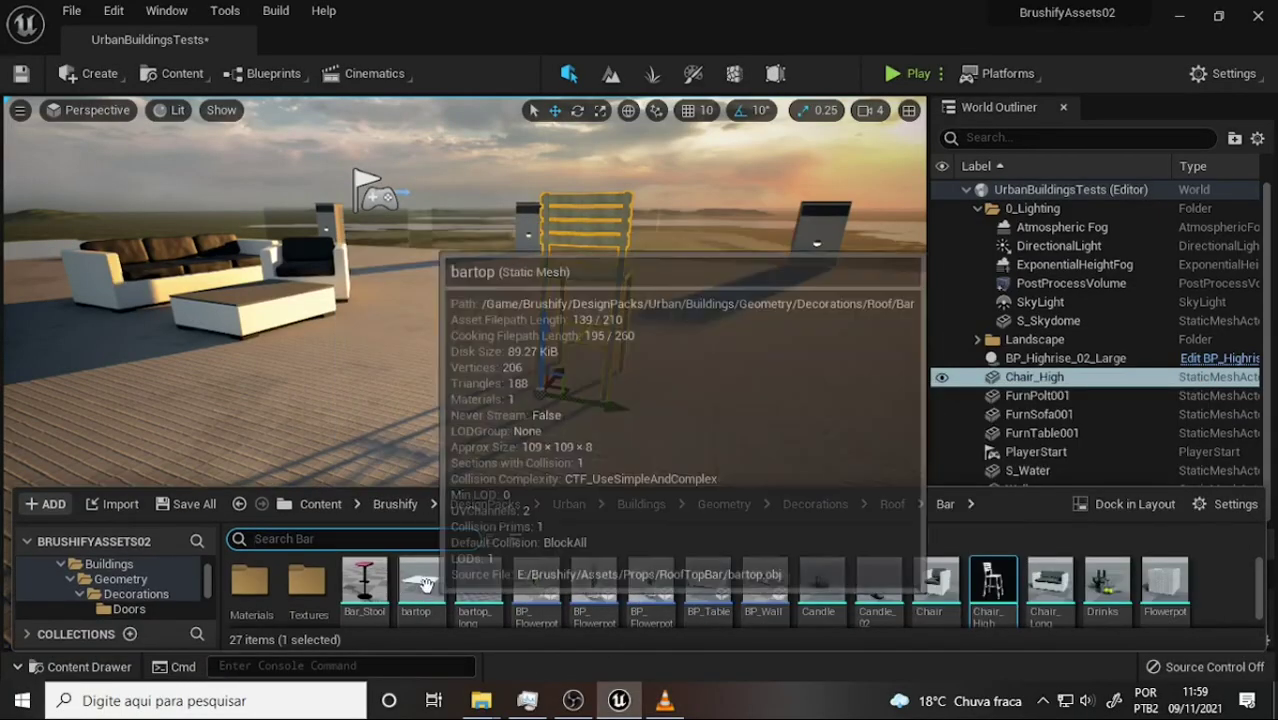
drag(416, 585, 436, 378)
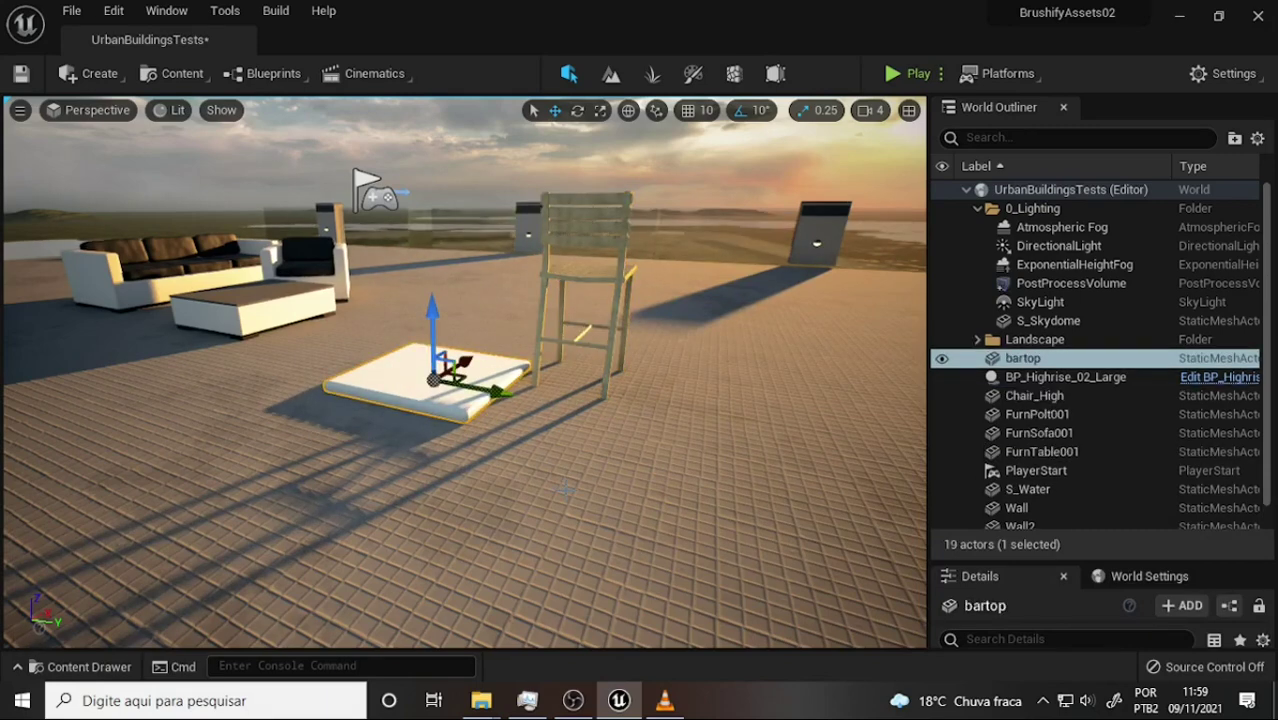
- Bring the Wood Chips mesh from the Bar folder into the rooftop scene
click(80, 666)
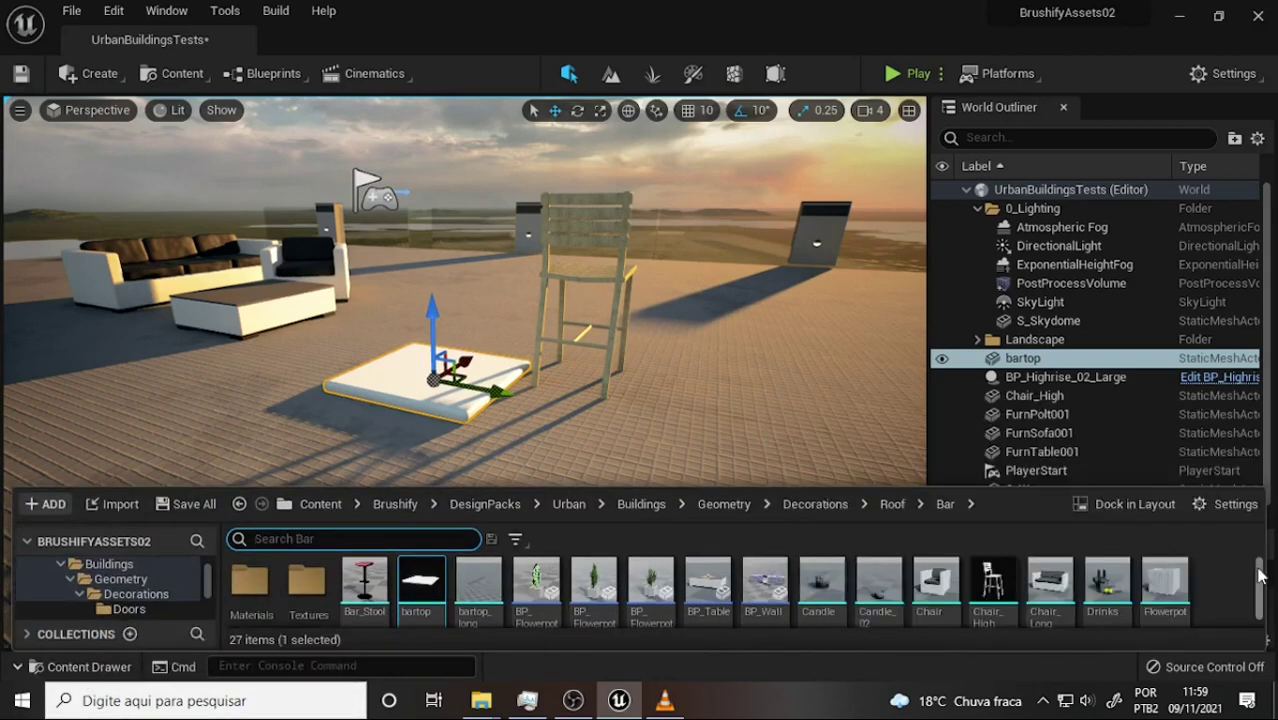
scroll(1260, 575, down, 3)
scroll(1262, 571, up, 3)
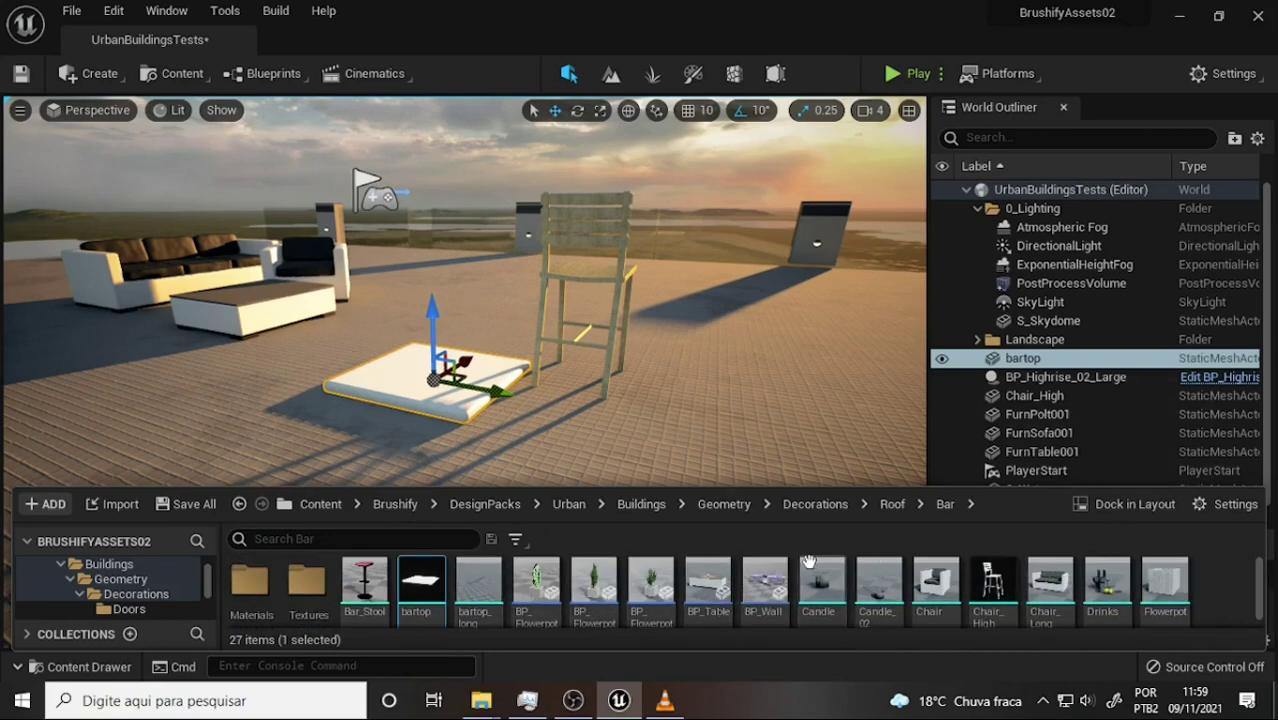
drag(1259, 577, 1263, 601)
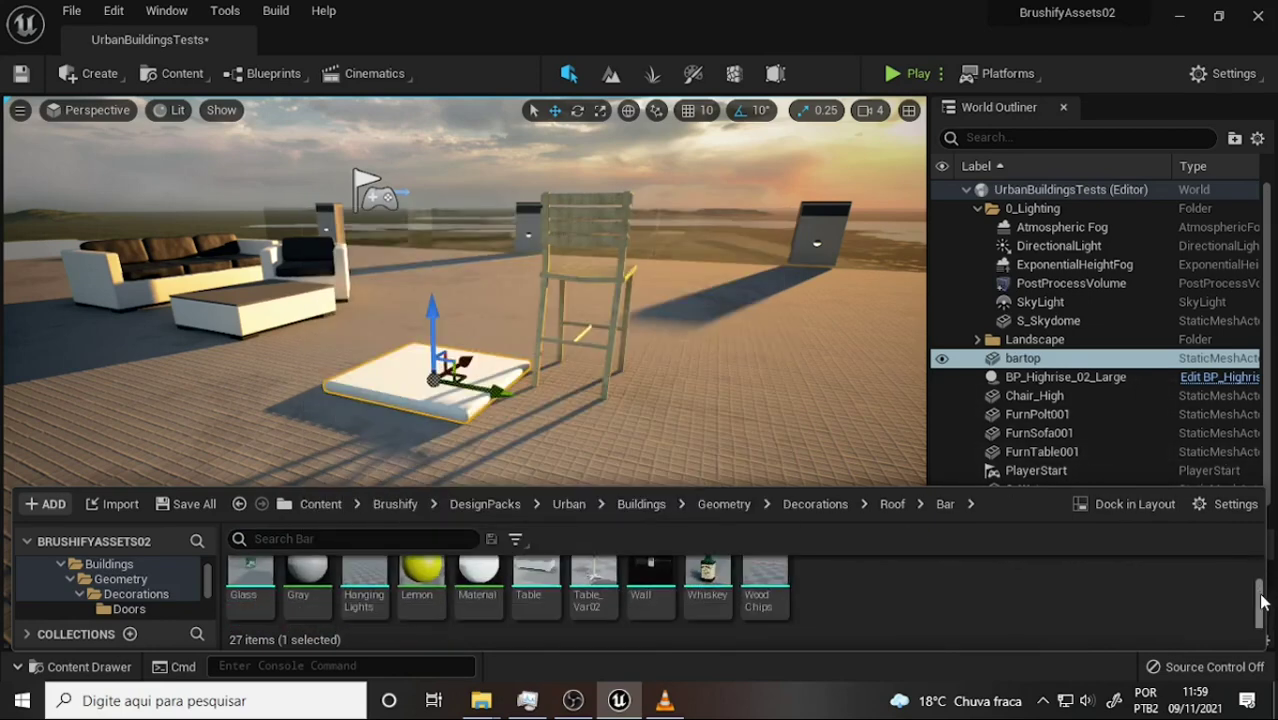
ctrl+scroll(1261, 598, up, 1)
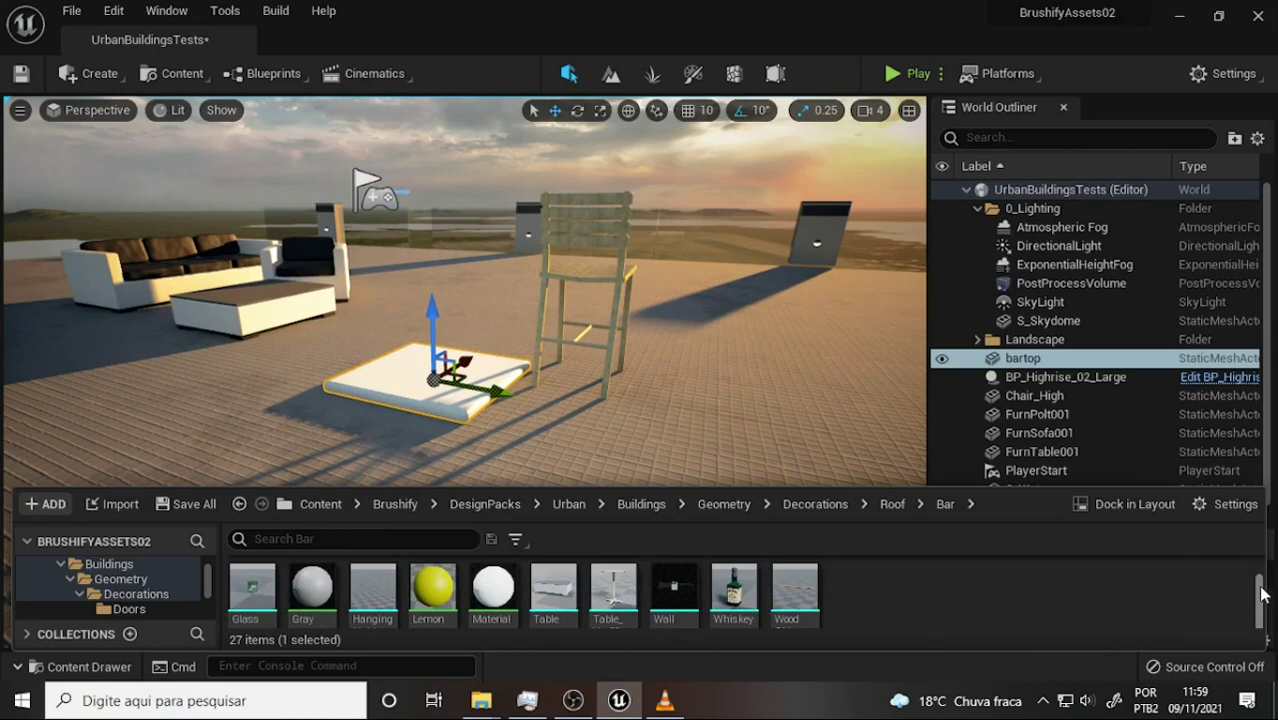
mouse_move(795, 590)
mouse_down()
mouse_move(703, 427)
mouse_move(660, 405)
mouse_up()
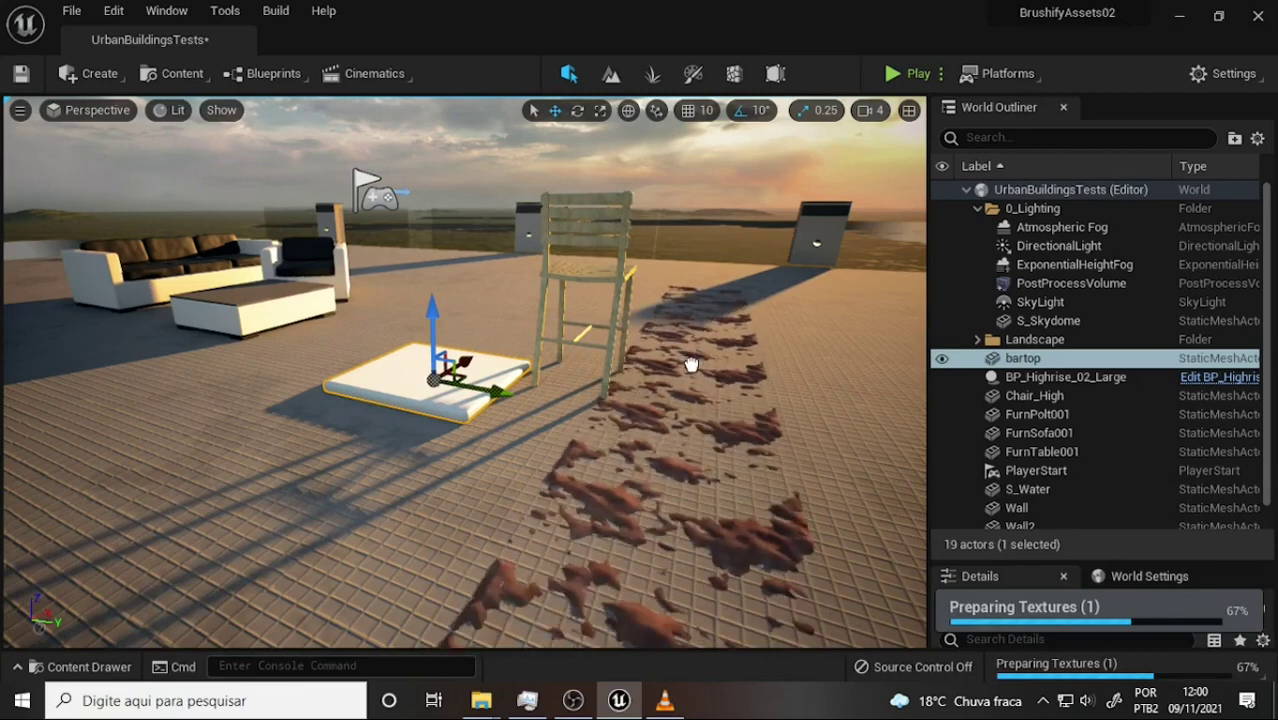
- Drop the WoodChips strip onto the deck and slide it to the deck's right edge
drag(690, 364, 698, 335)
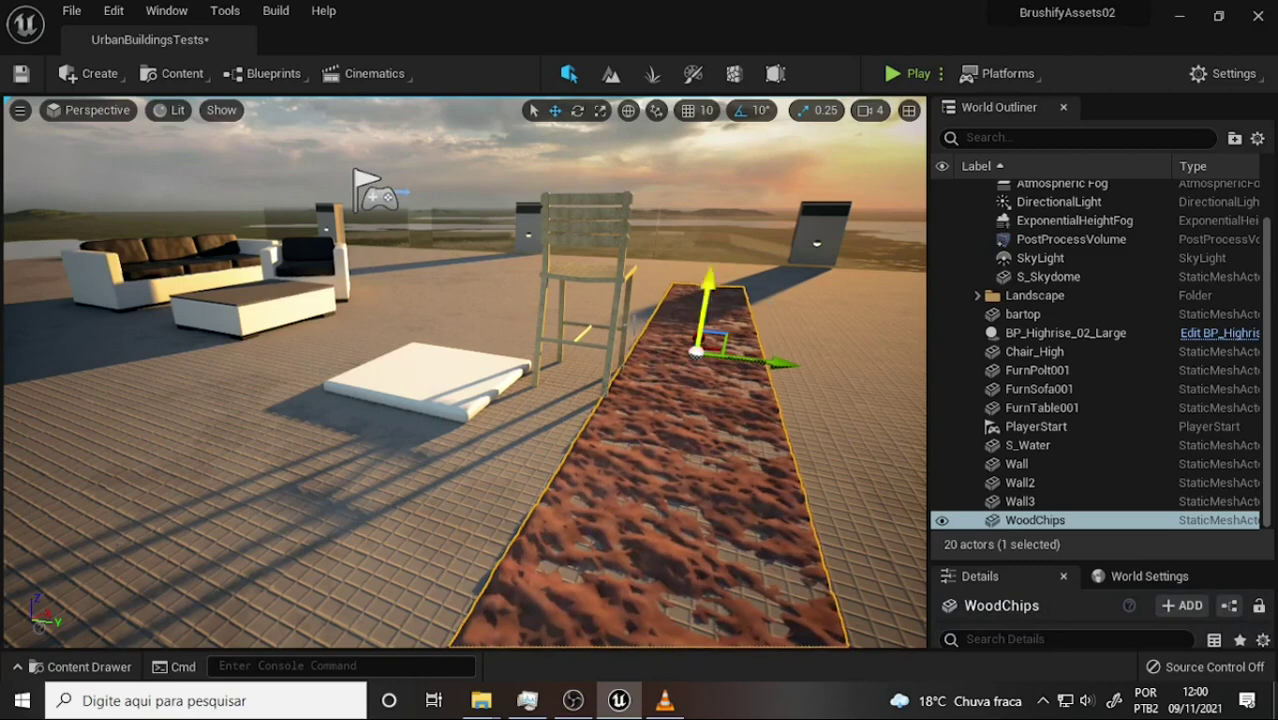
scroll(679, 375, down, 3)
scroll(670, 360, down, 2)
scroll(661, 343, down, 2)
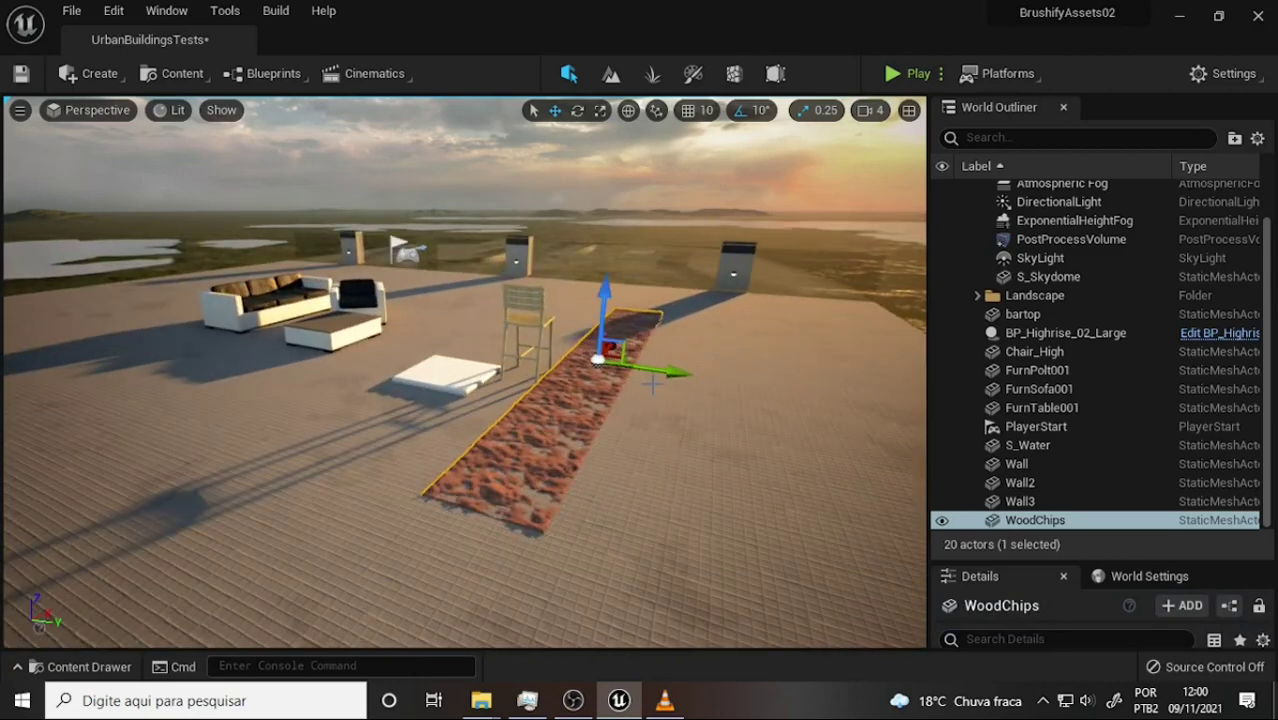
drag(662, 371, 926, 372)
right_drag(726, 347, 820, 350)
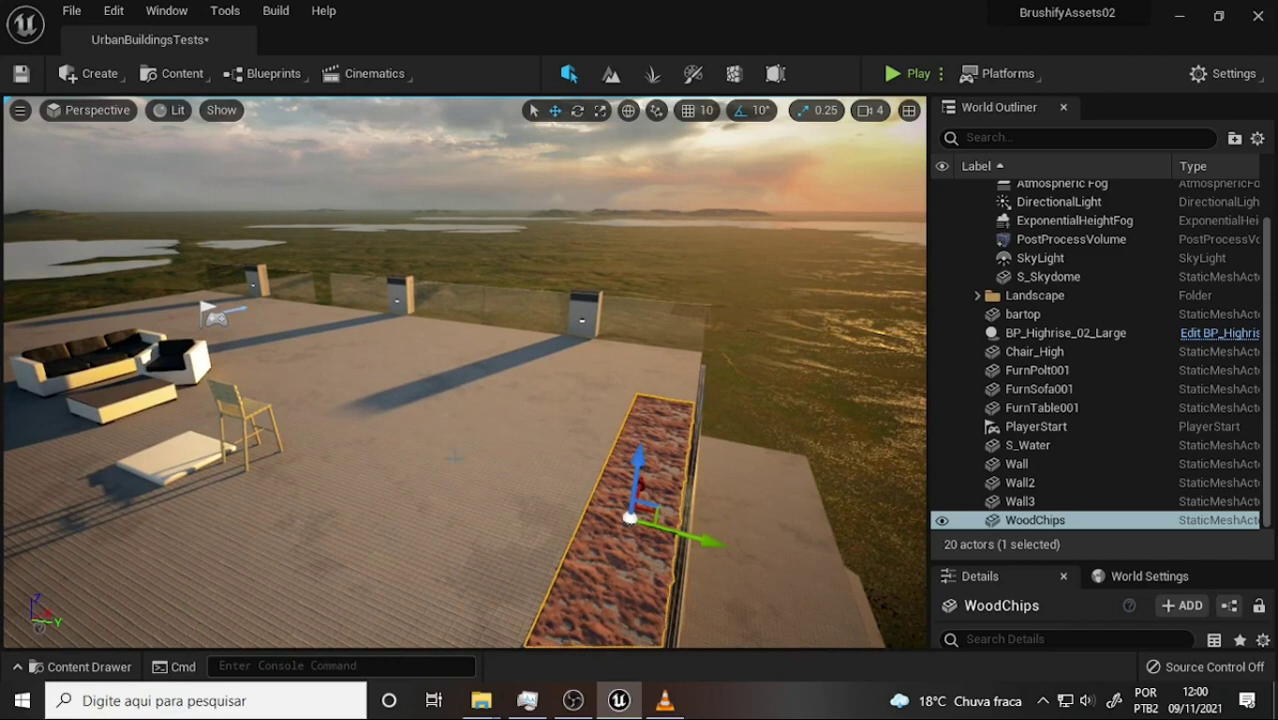
- Duplicate the strip, rotate the copy crosswise and move it along the far glass wall
alt+drag(707, 540, 485, 500)
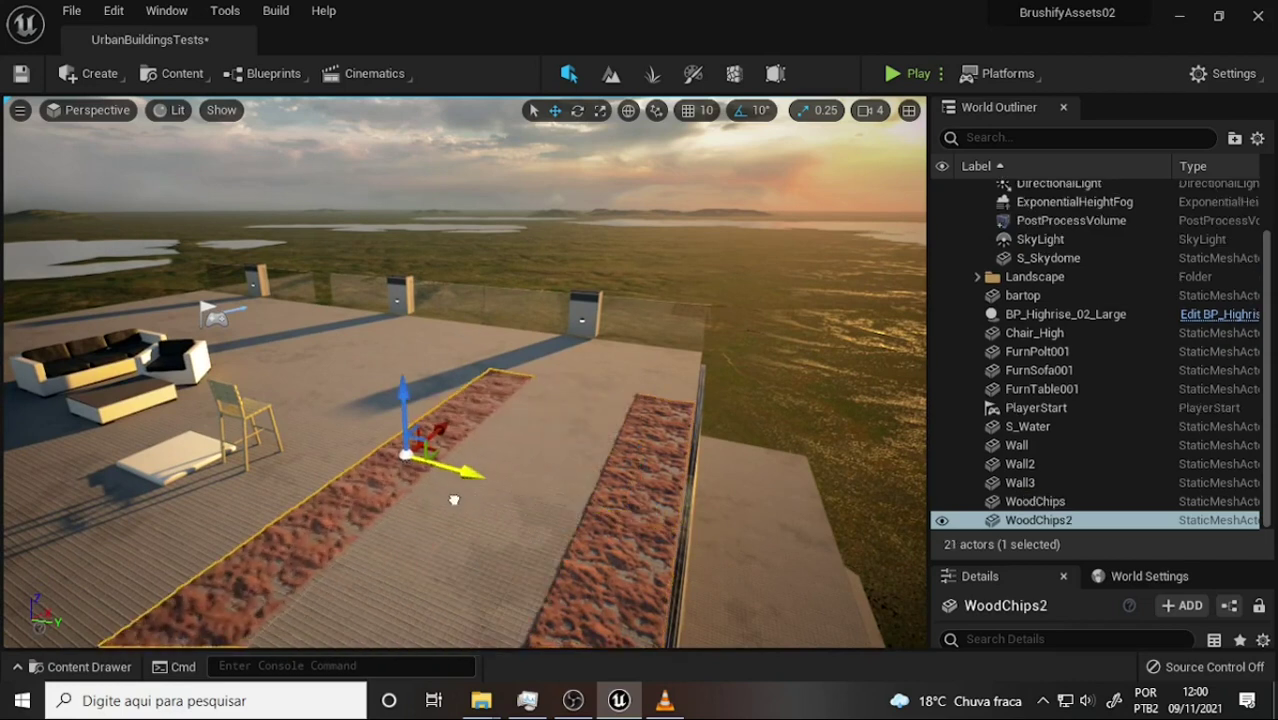
key(r)
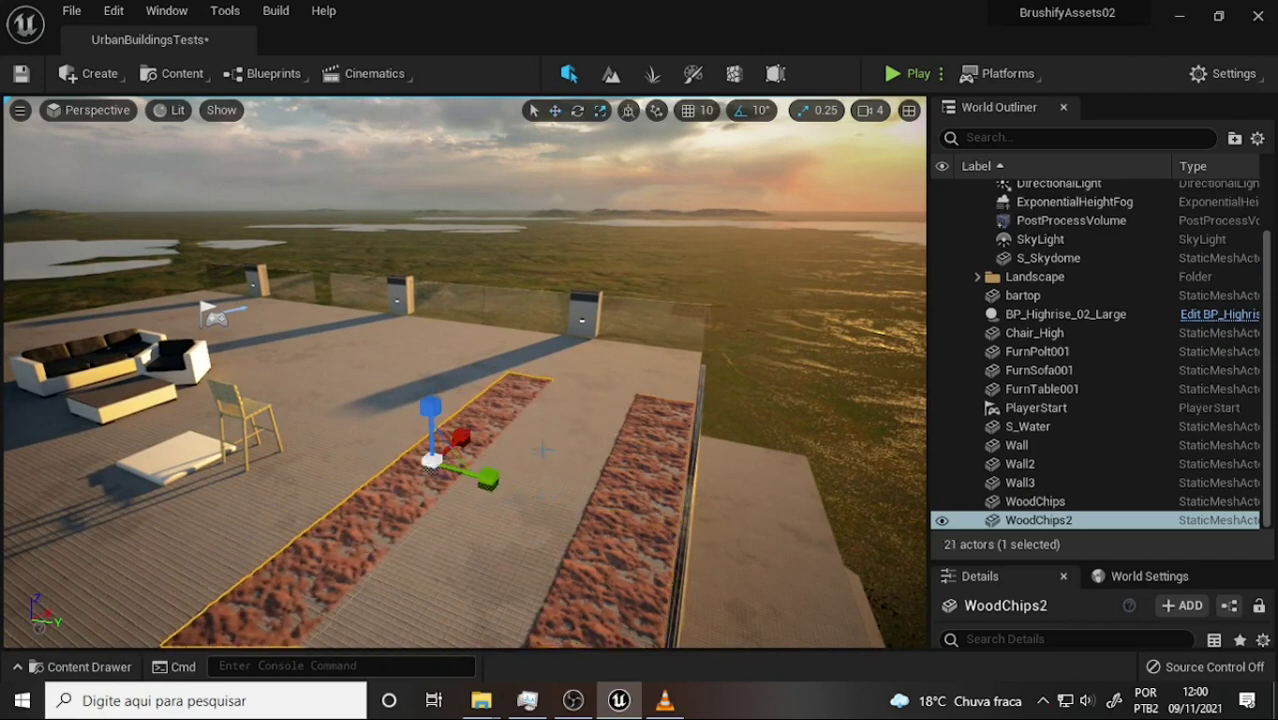
click(577, 110)
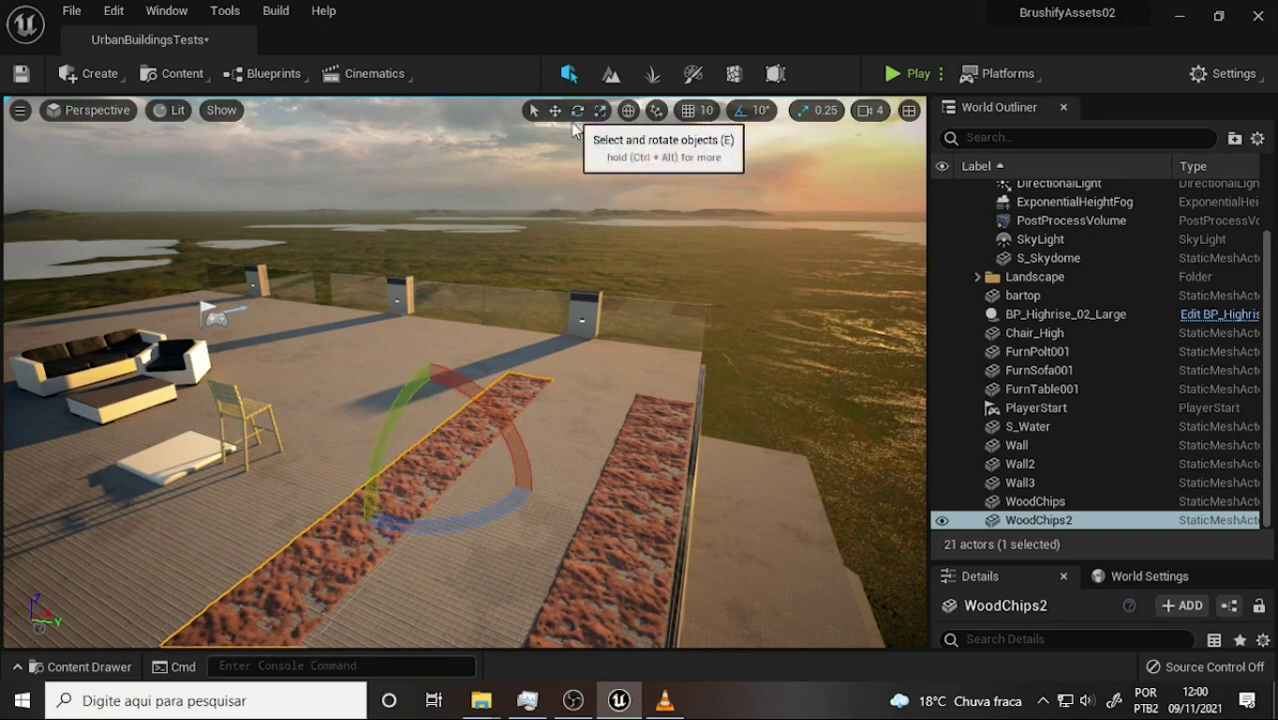
mouse_move(402, 522)
mouse_down()
mouse_move(340, 520)
mouse_move(422, 531)
mouse_up()
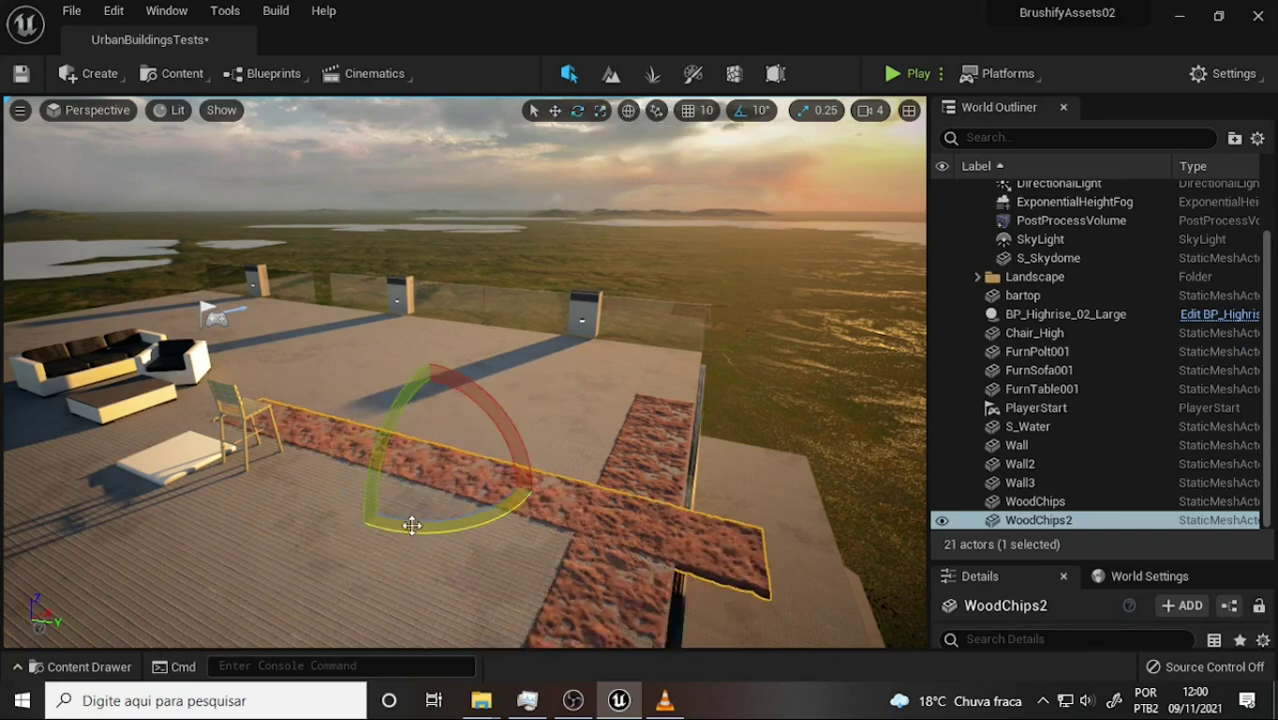
click(555, 110)
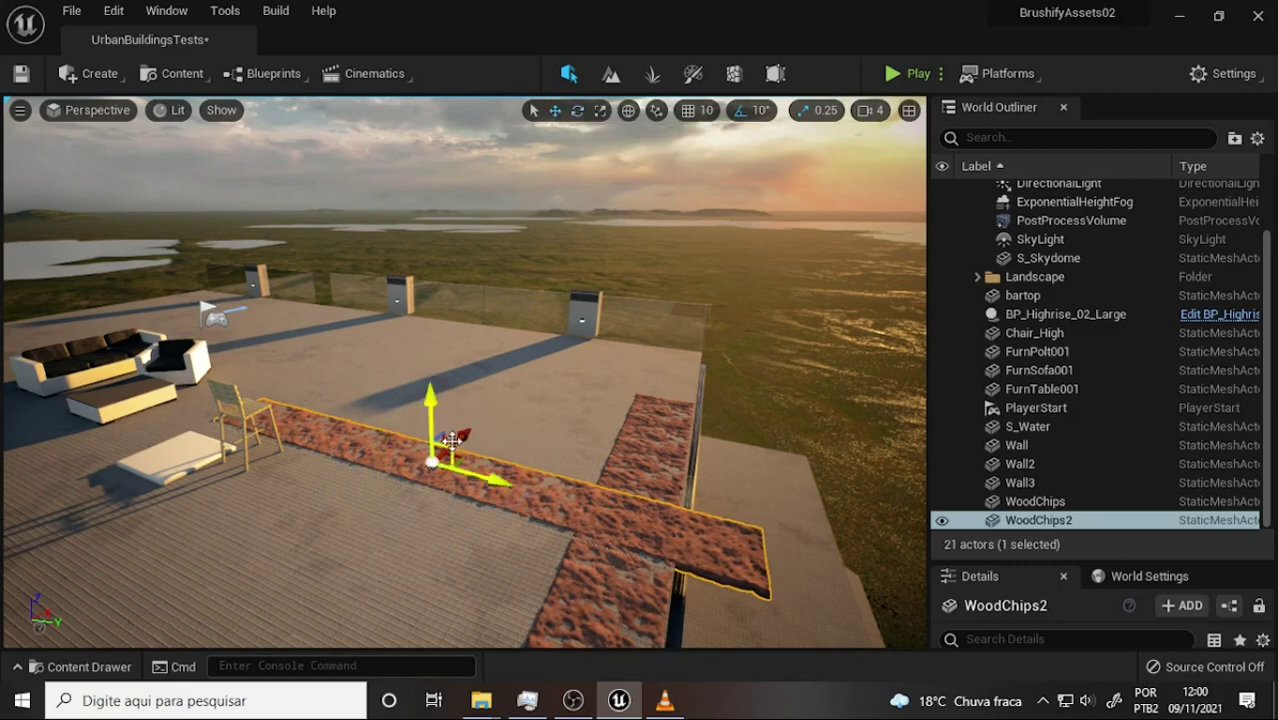
mouse_move(440, 445)
mouse_down()
mouse_move(569, 244)
mouse_move(627, 234)
mouse_up()
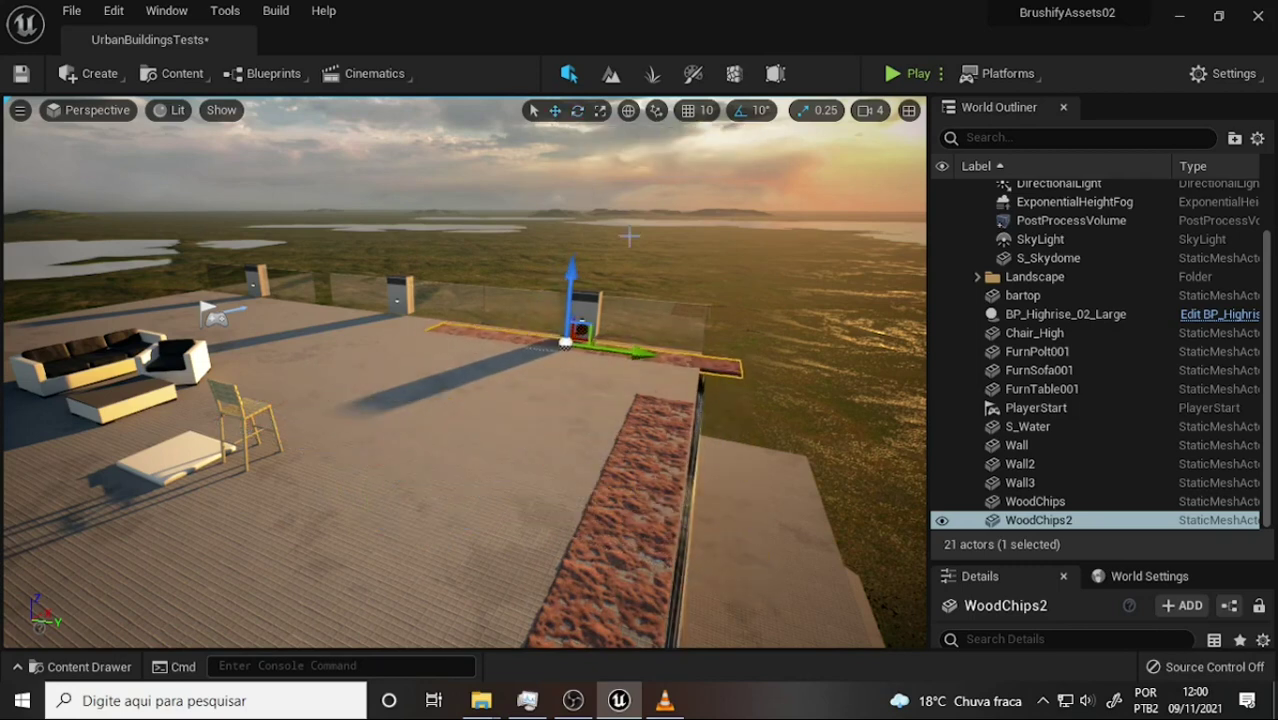
mouse_move(622, 354)
mouse_down()
mouse_move(575, 357)
mouse_move(621, 372)
mouse_up()
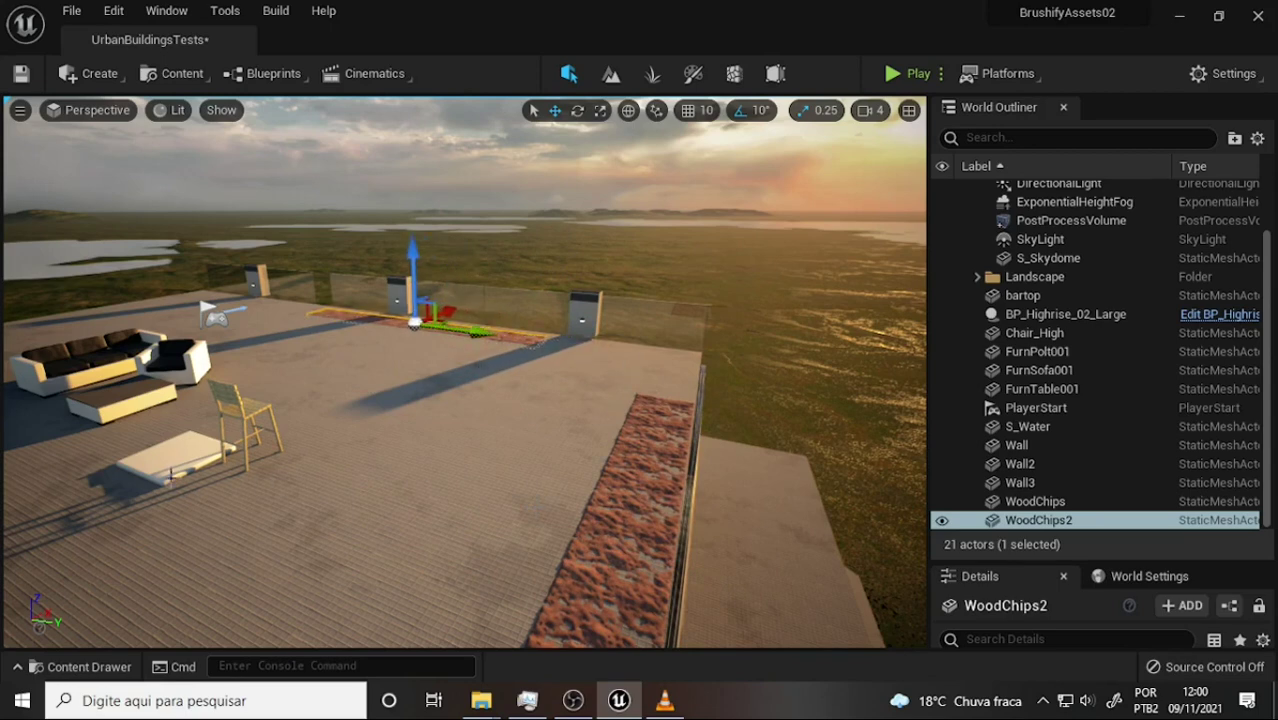
- Scale the bartop slab across much of the deck and thicken it into a raised white platform
click(172, 472)
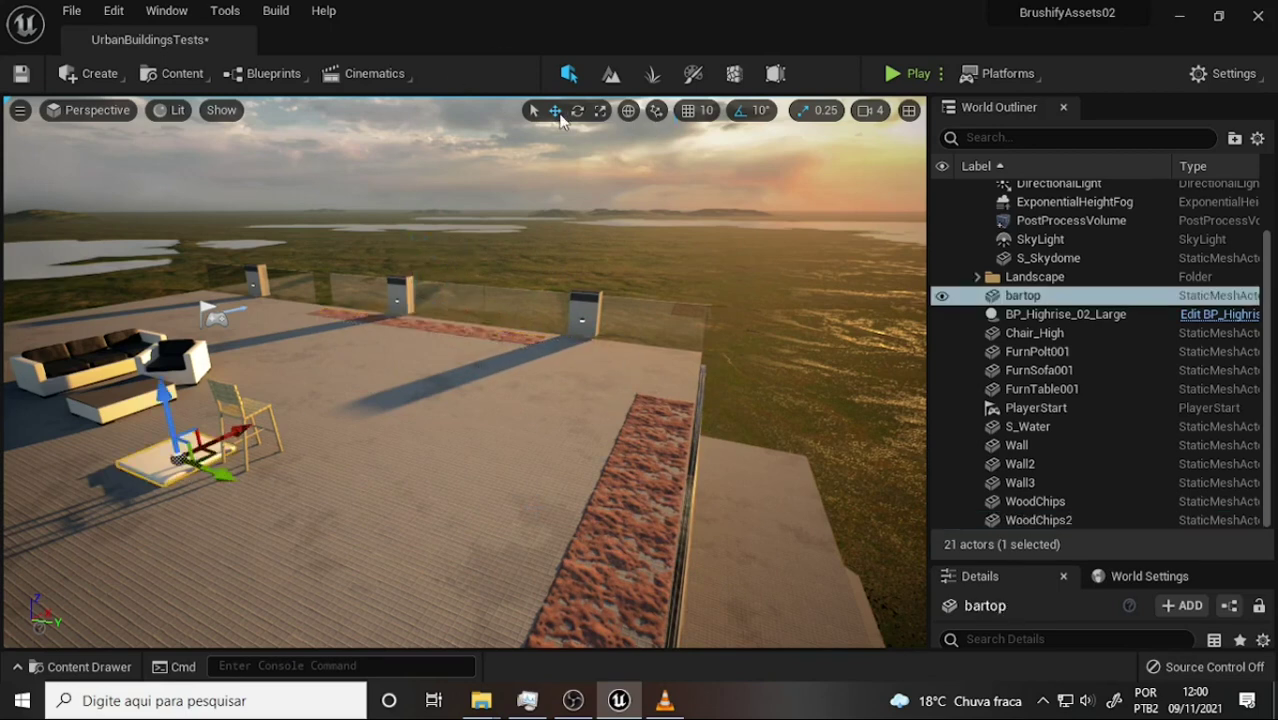
key(r)
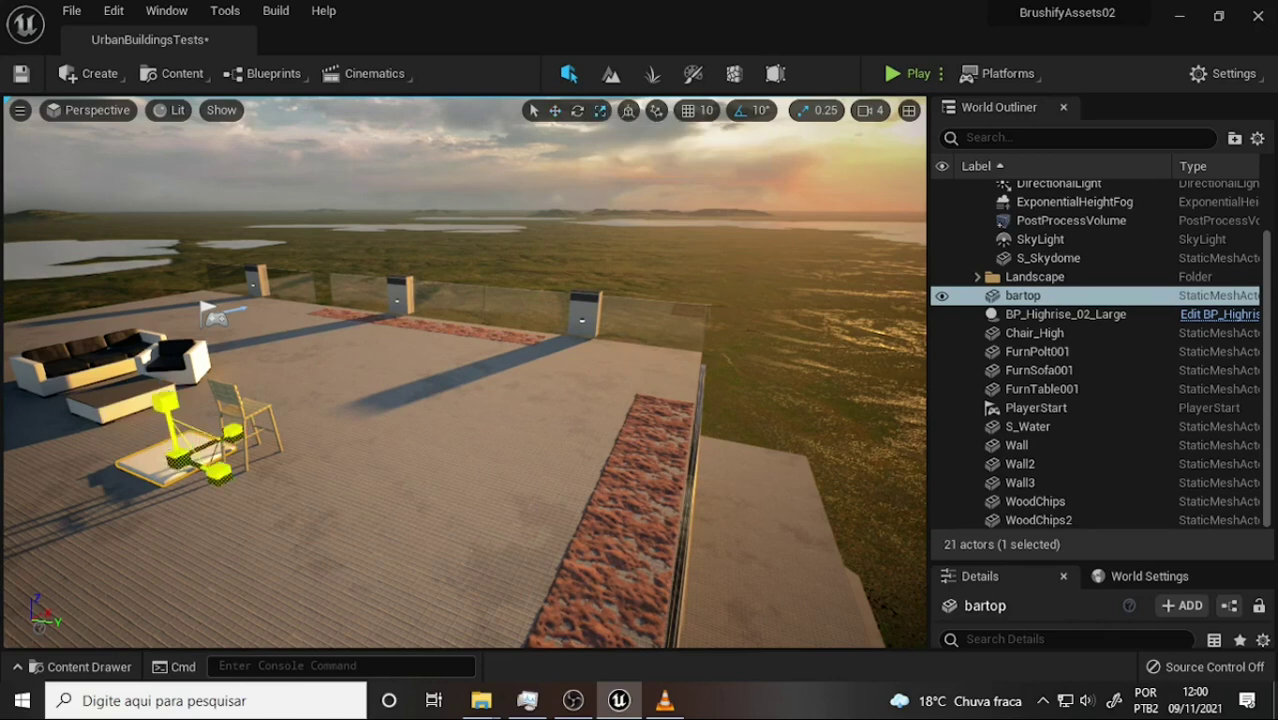
drag(190, 445, 260, 420)
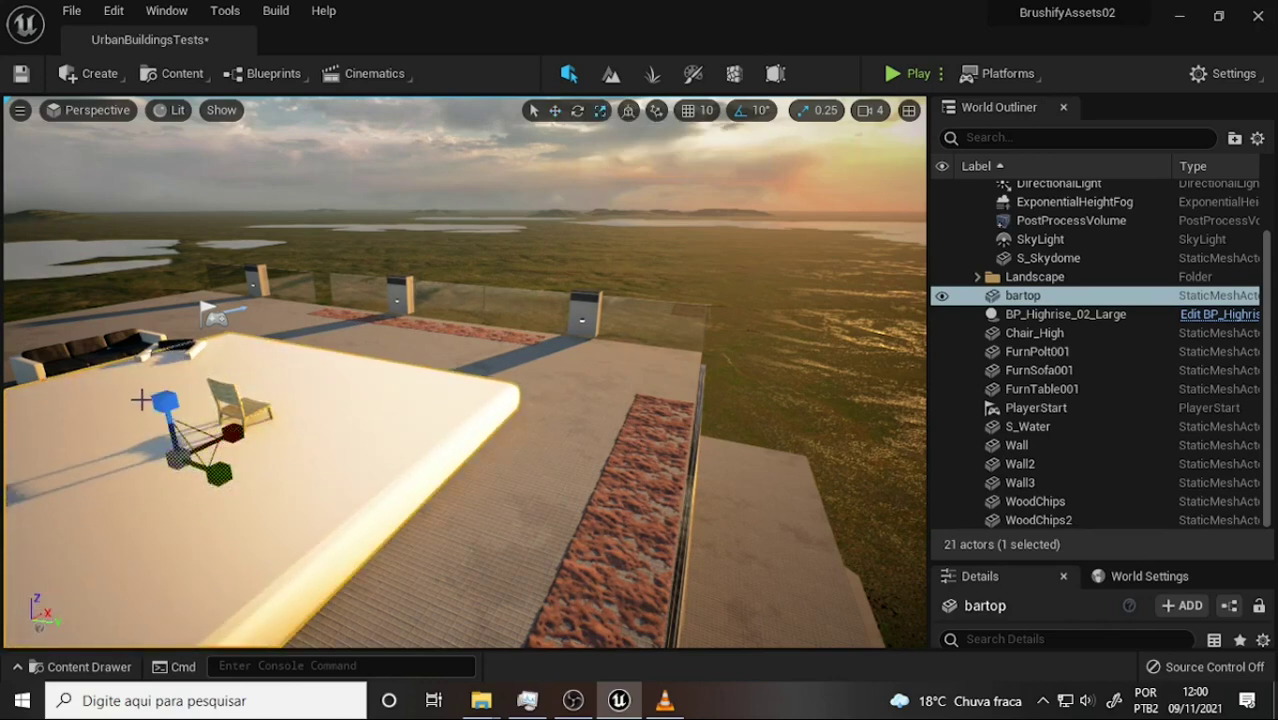
drag(167, 405, 150, 460)
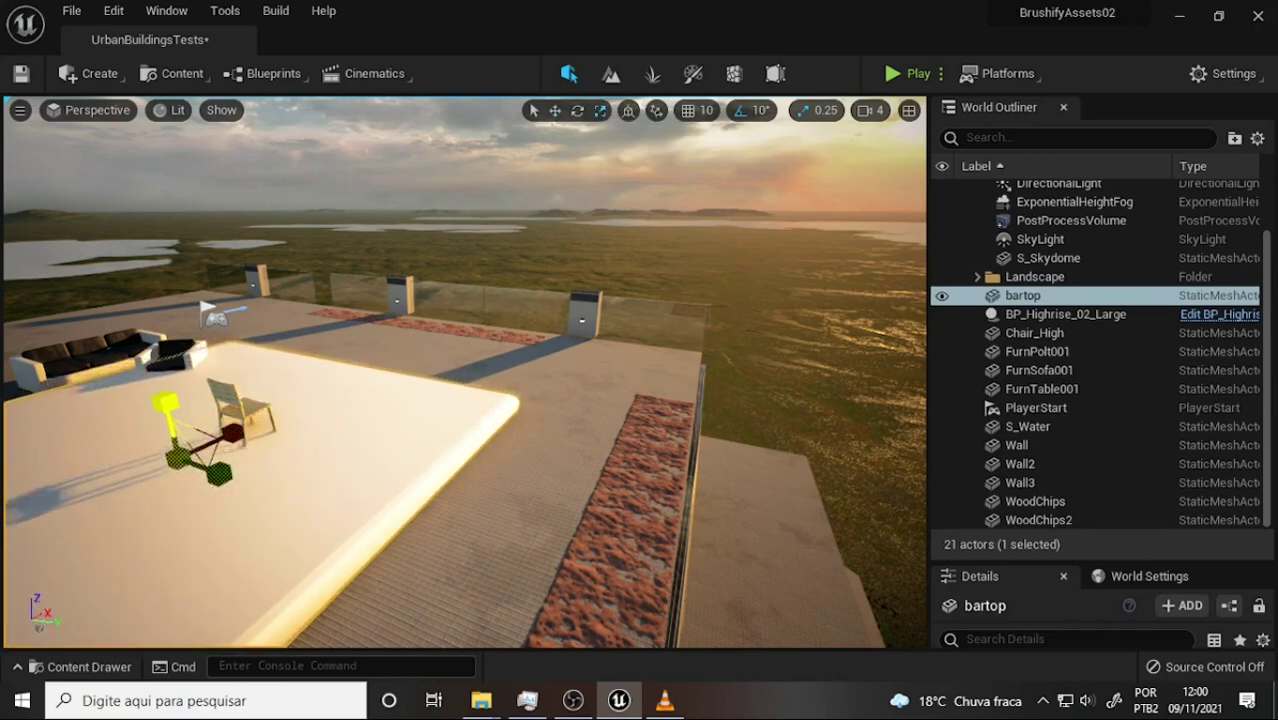
mouse_move(165, 402)
mouse_down()
mouse_move(165, 370)
mouse_move(361, 364)
mouse_up()
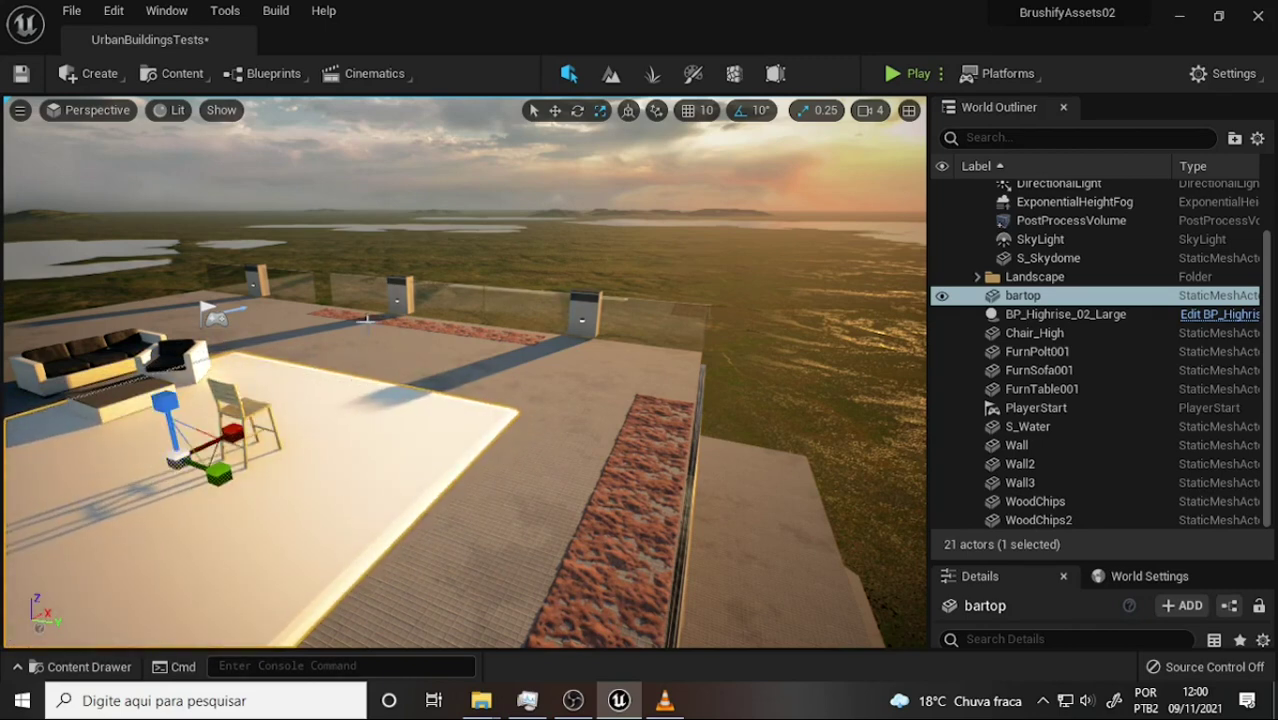
click(80, 666)
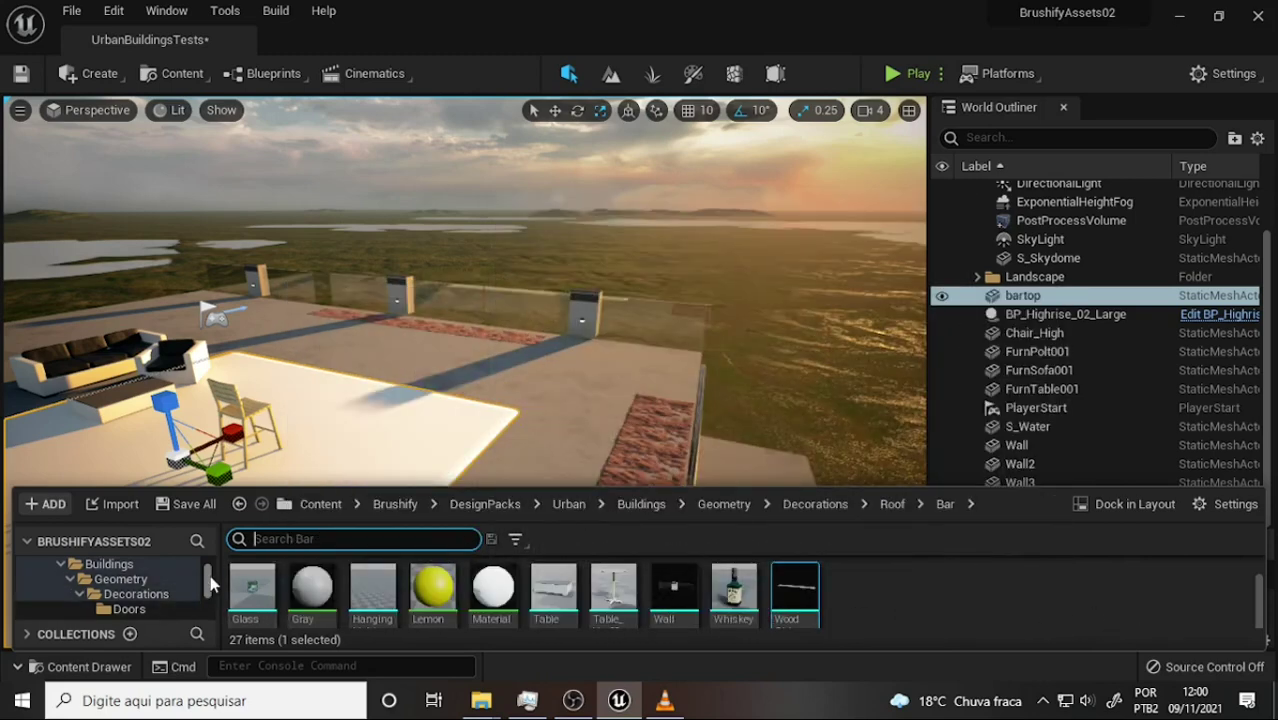
- Place the Table_Var02 bistro table on the deck from the Bar folder
scroll(210, 583, down, 2)
scroll(210, 583, up, 2)
scroll(208, 583, down, 5)
scroll(206, 582, up, 2)
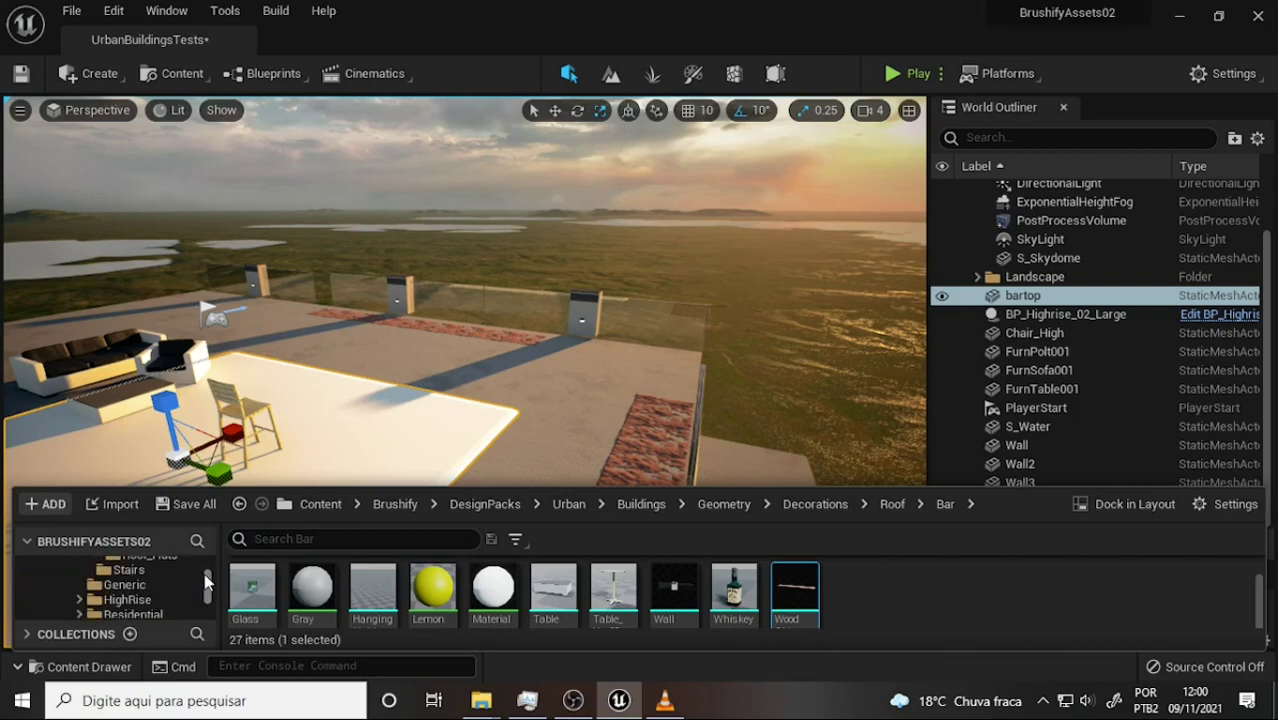
drag(481, 491, 482, 386)
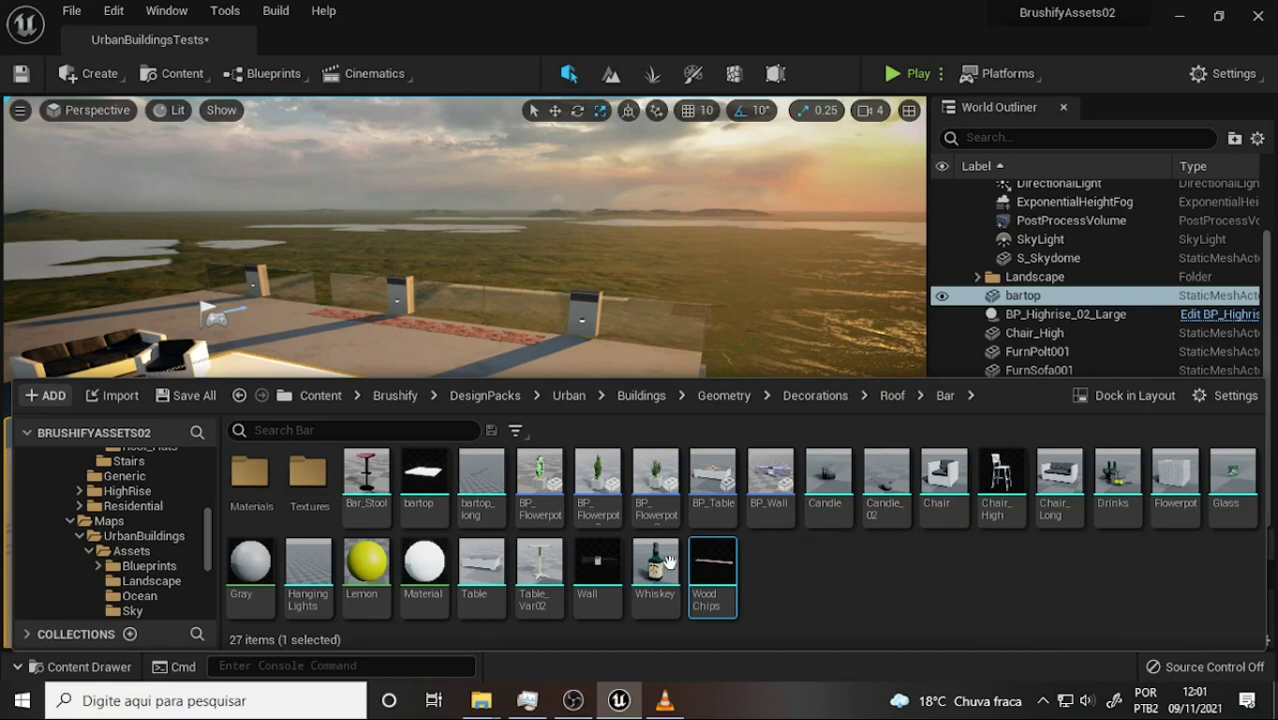
drag(538, 570, 488, 377)
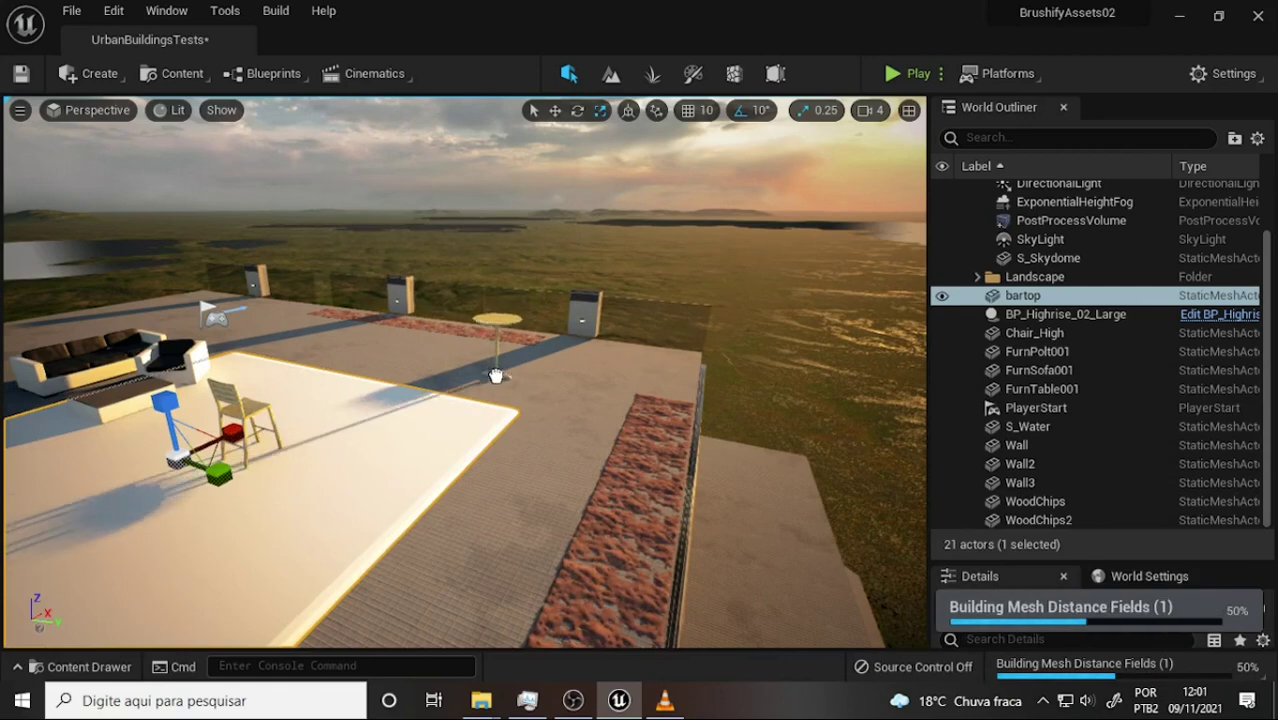
- Move the Chair_High bar chair beside the table and rotate it 40° toward it
click(262, 412)
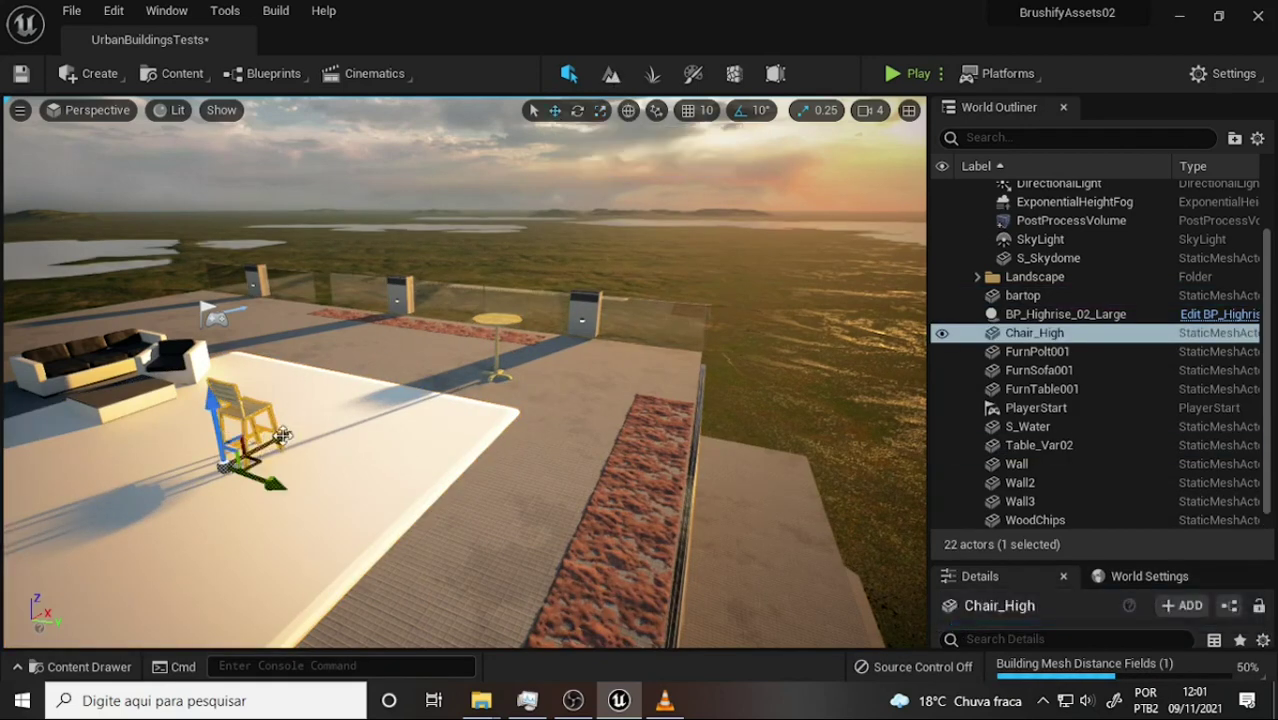
drag(252, 438, 443, 332)
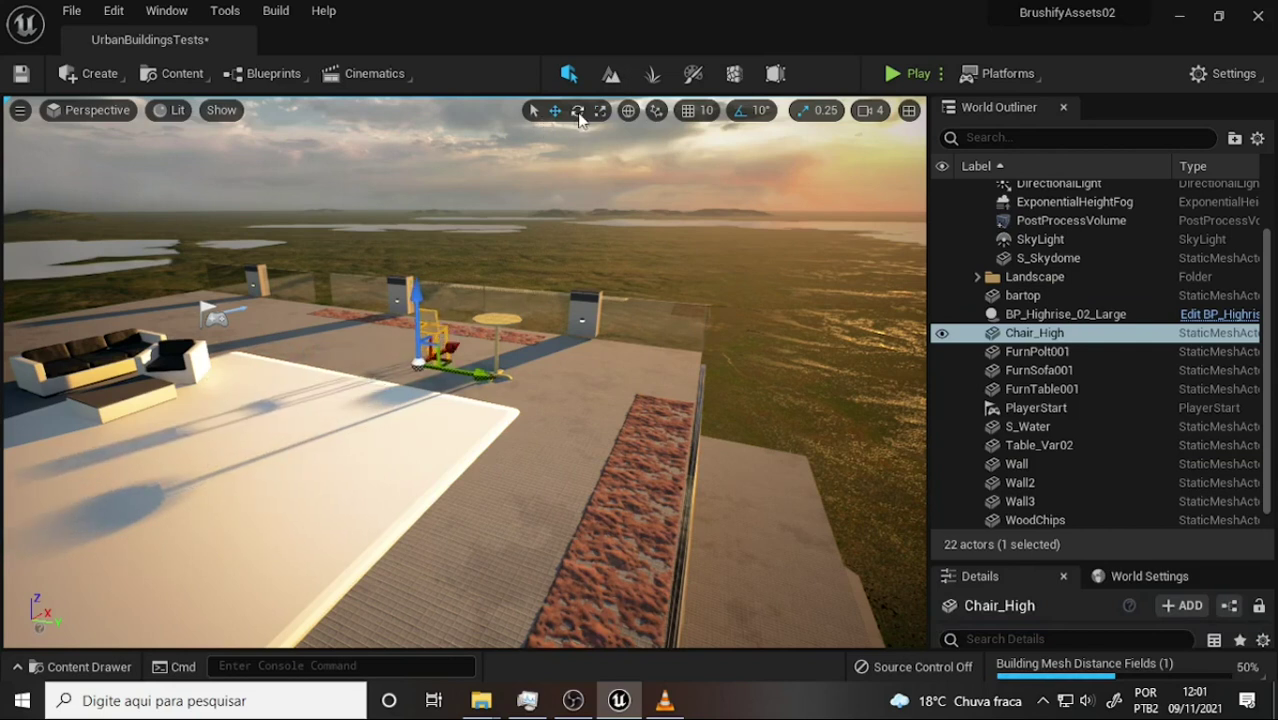
click(578, 111)
mouse_move(456, 390)
mouse_down()
mouse_move(505, 378)
mouse_move(551, 398)
mouse_move(506, 377)
mouse_move(582, 389)
mouse_up()
click(555, 111)
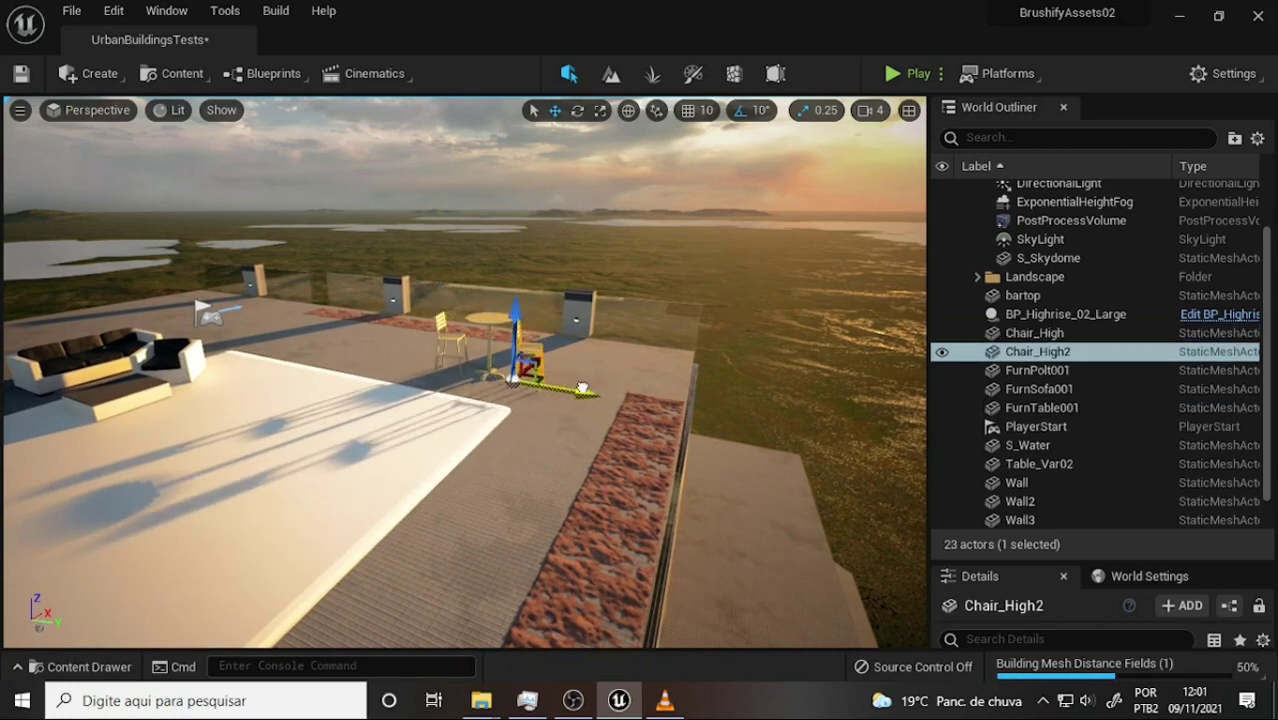
- Turn Chair_High2 about -210° to face the round table and slide it in beside it
click(577, 110)
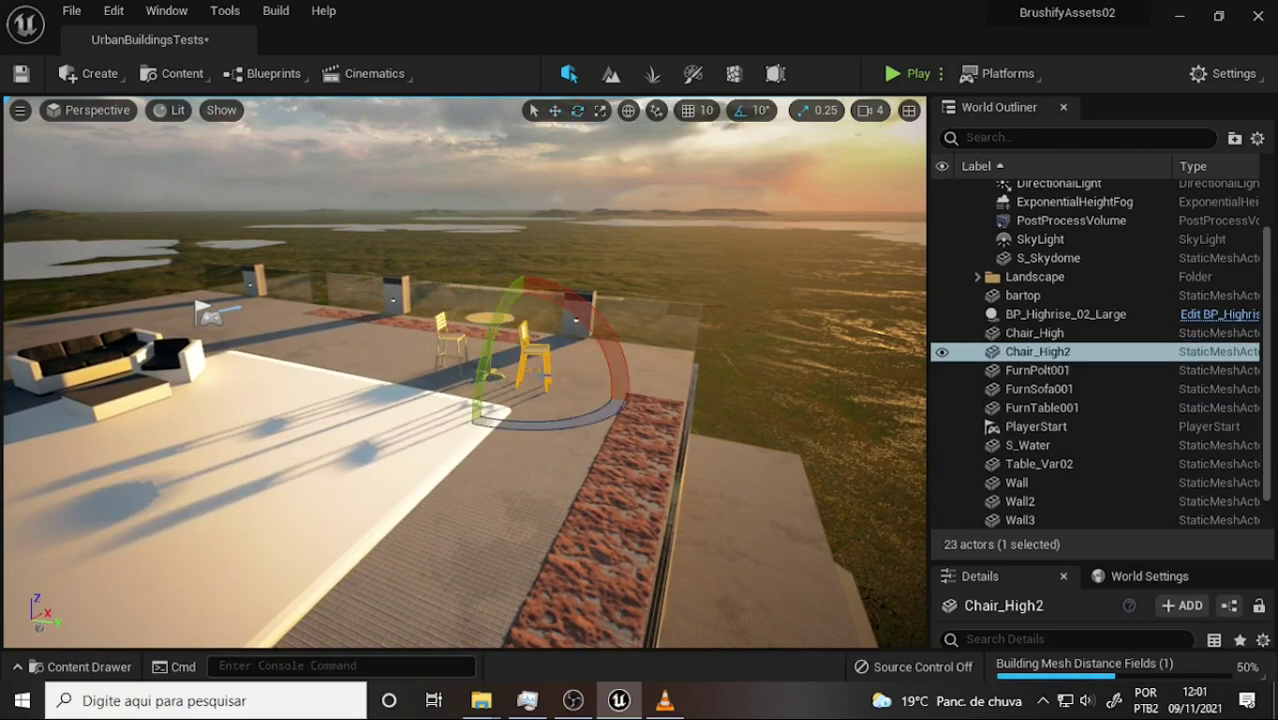
mouse_move(505, 422)
mouse_down()
mouse_move(545, 440)
mouse_move(400, 428)
mouse_up()
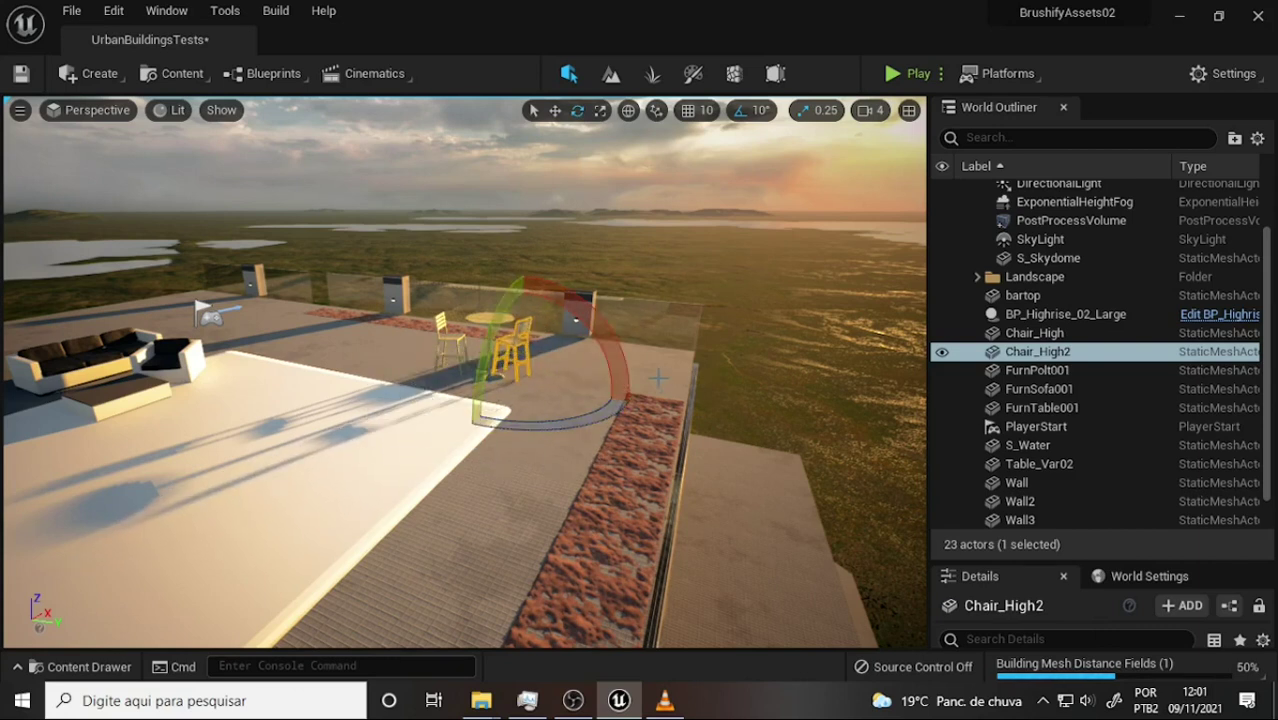
click(555, 110)
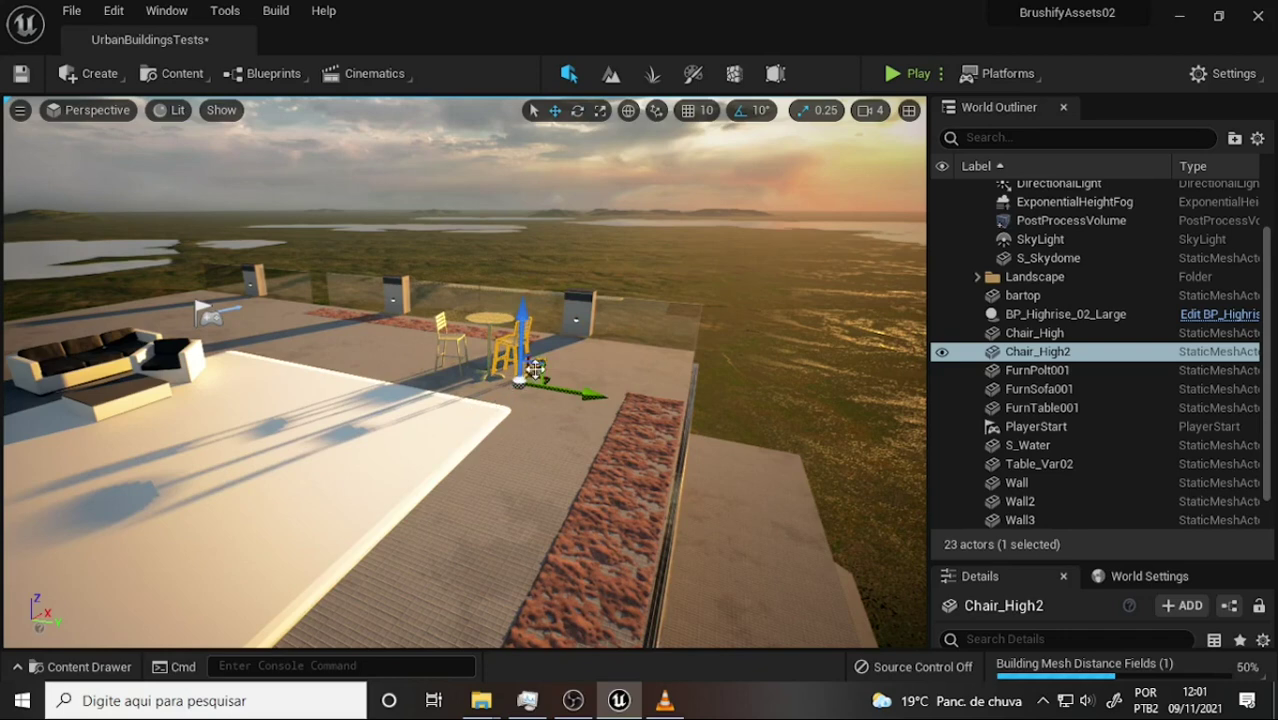
mouse_move(536, 370)
mouse_down()
mouse_move(519, 385)
mouse_move(577, 401)
mouse_up()
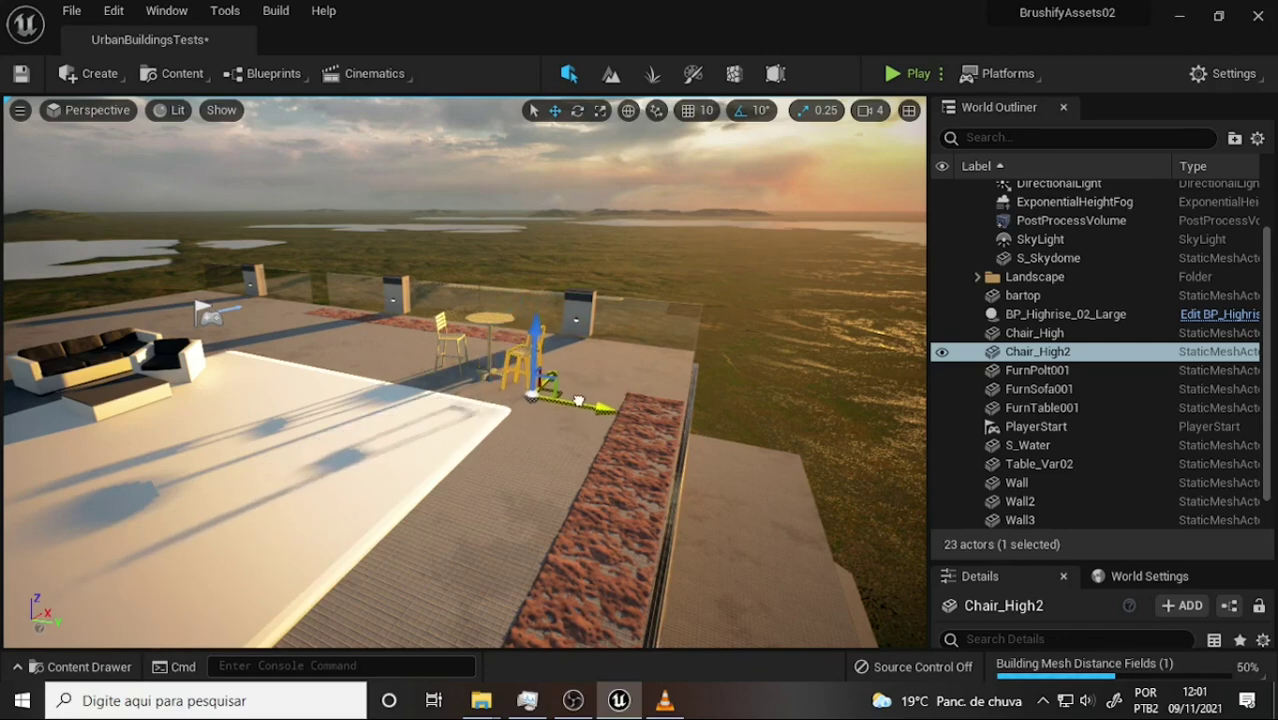
- Select the coffee table by the sofa and frame it in the viewport
scroll(273, 440, down, 2)
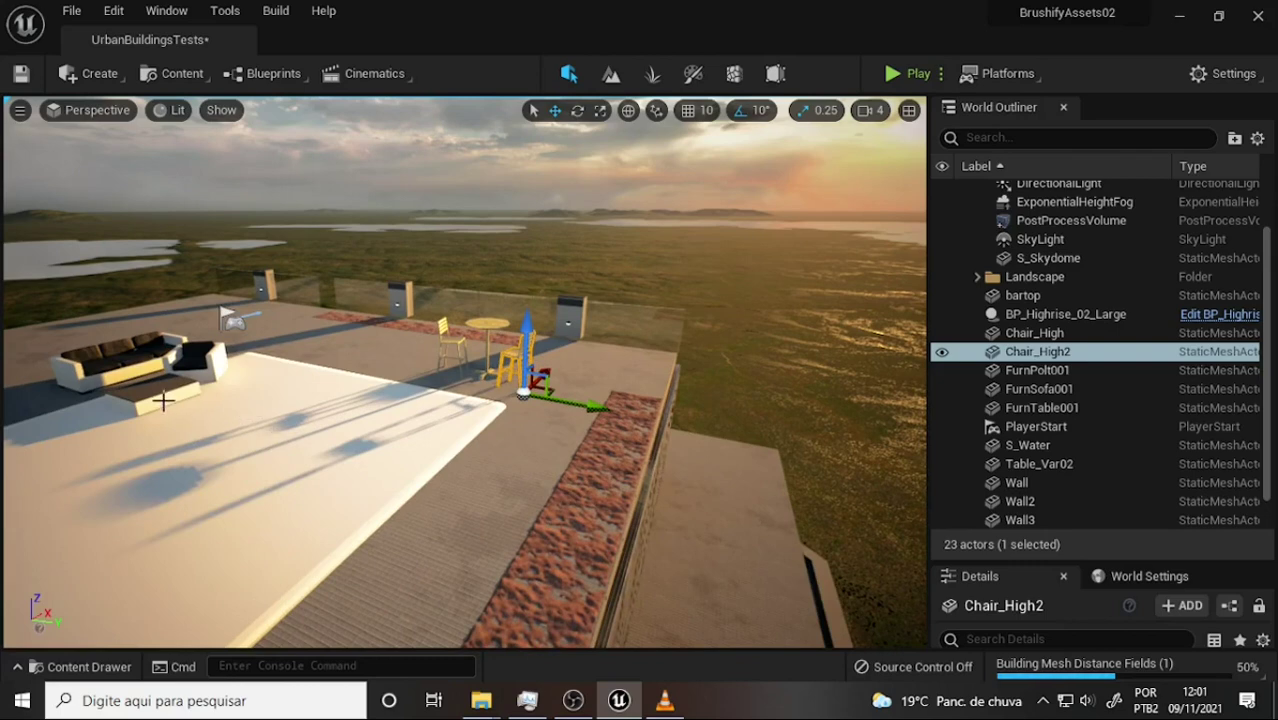
click(195, 400)
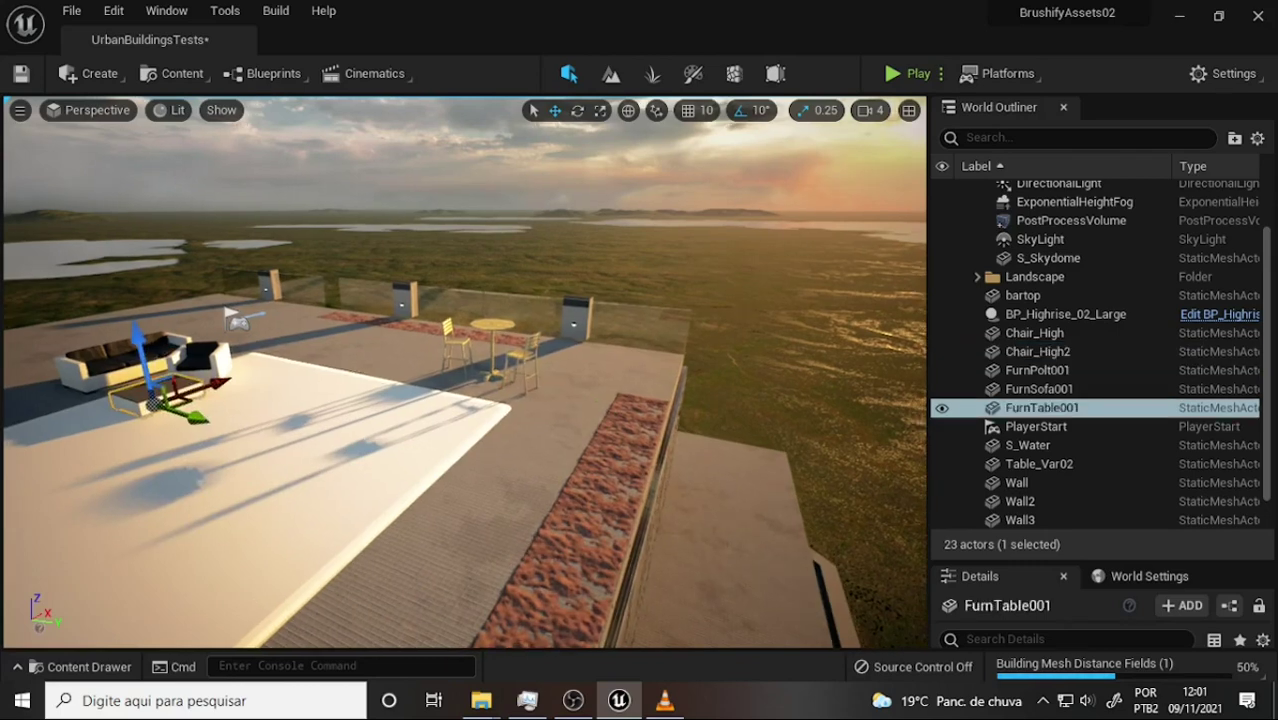
key(f)
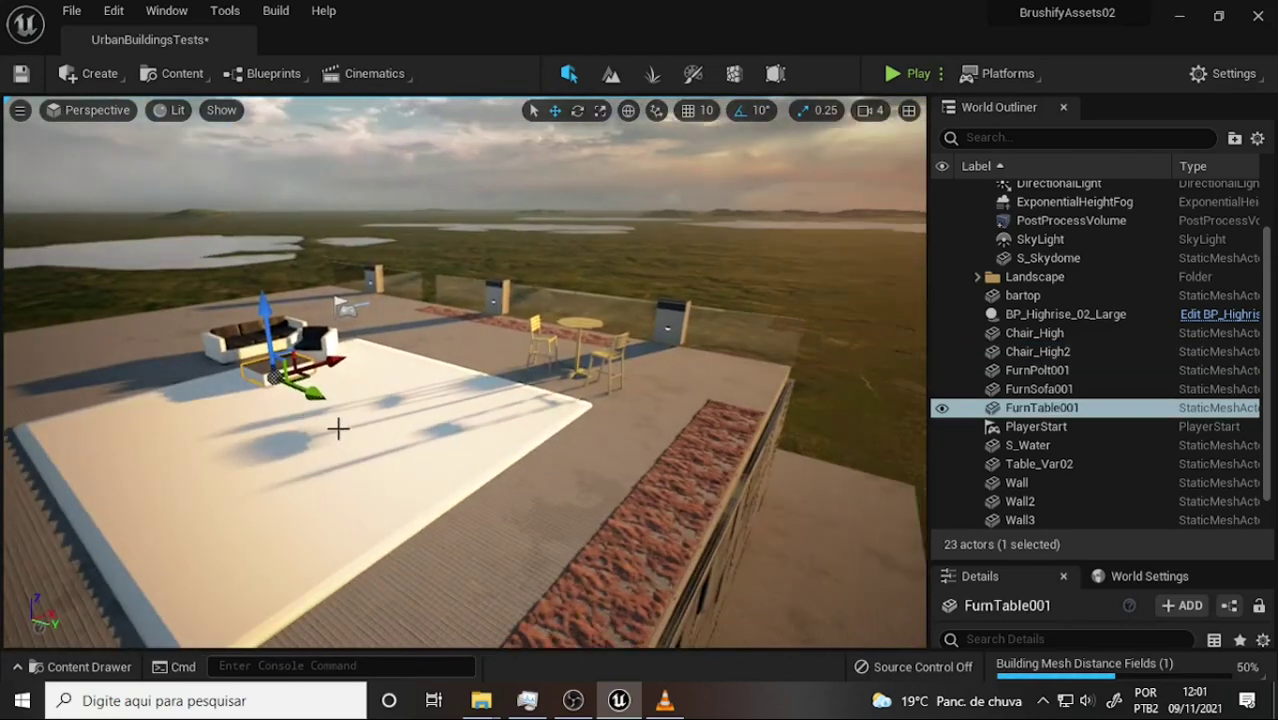
right_drag(338, 428, 338, 428)
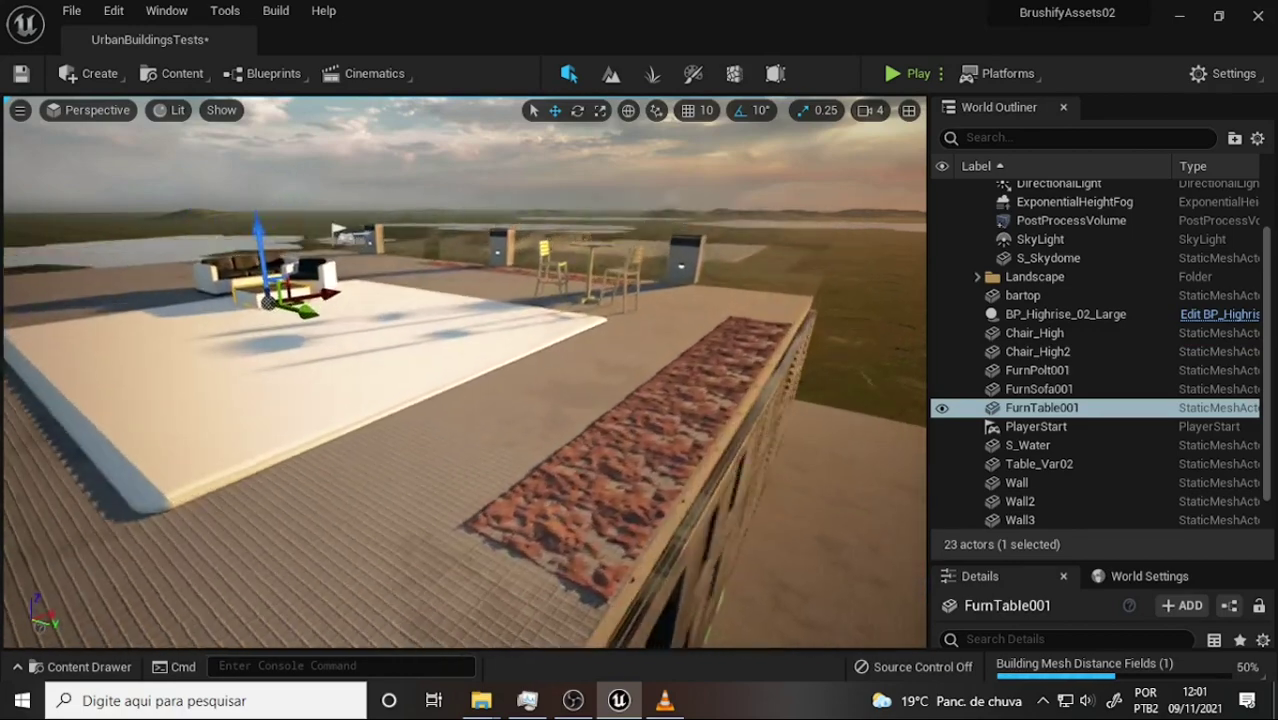
right_drag(713, 283, 691, 253)
mouse_move(615, 334)
right_down()
mouse_move(800, 248)
mouse_move(688, 246)
mouse_move(760, 250)
mouse_move(624, 334)
right_up()
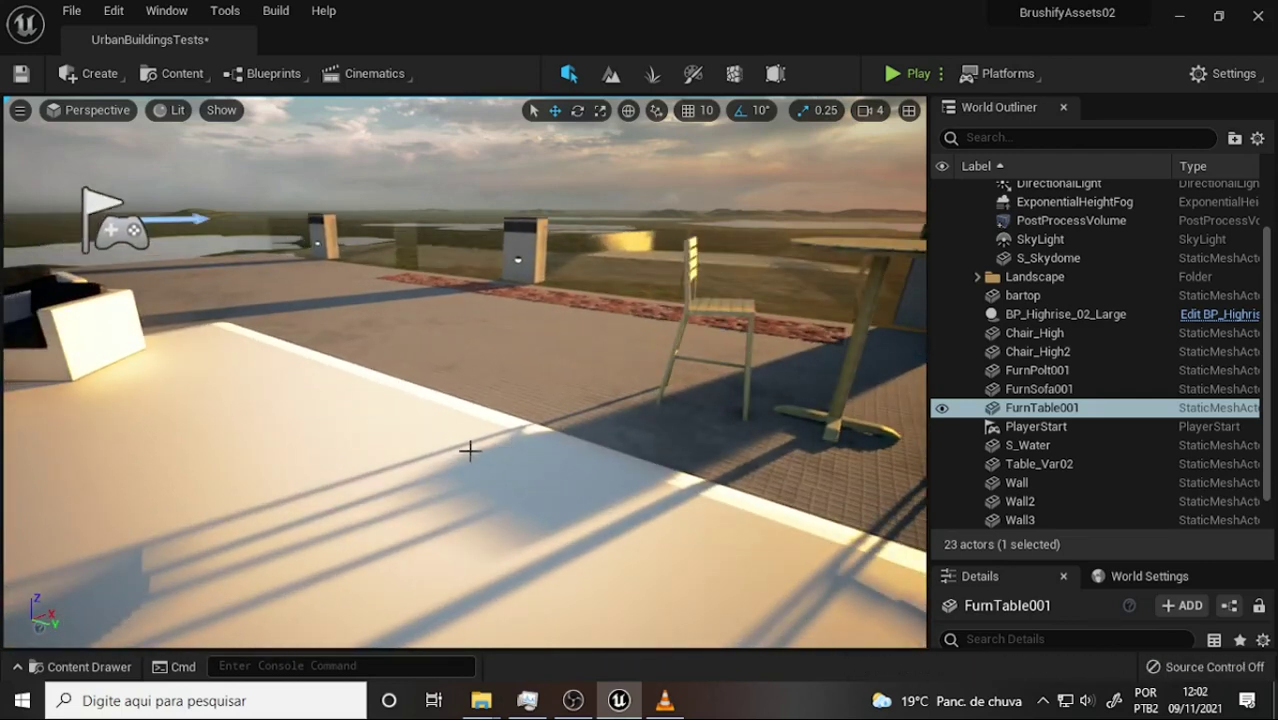
click(664, 706)
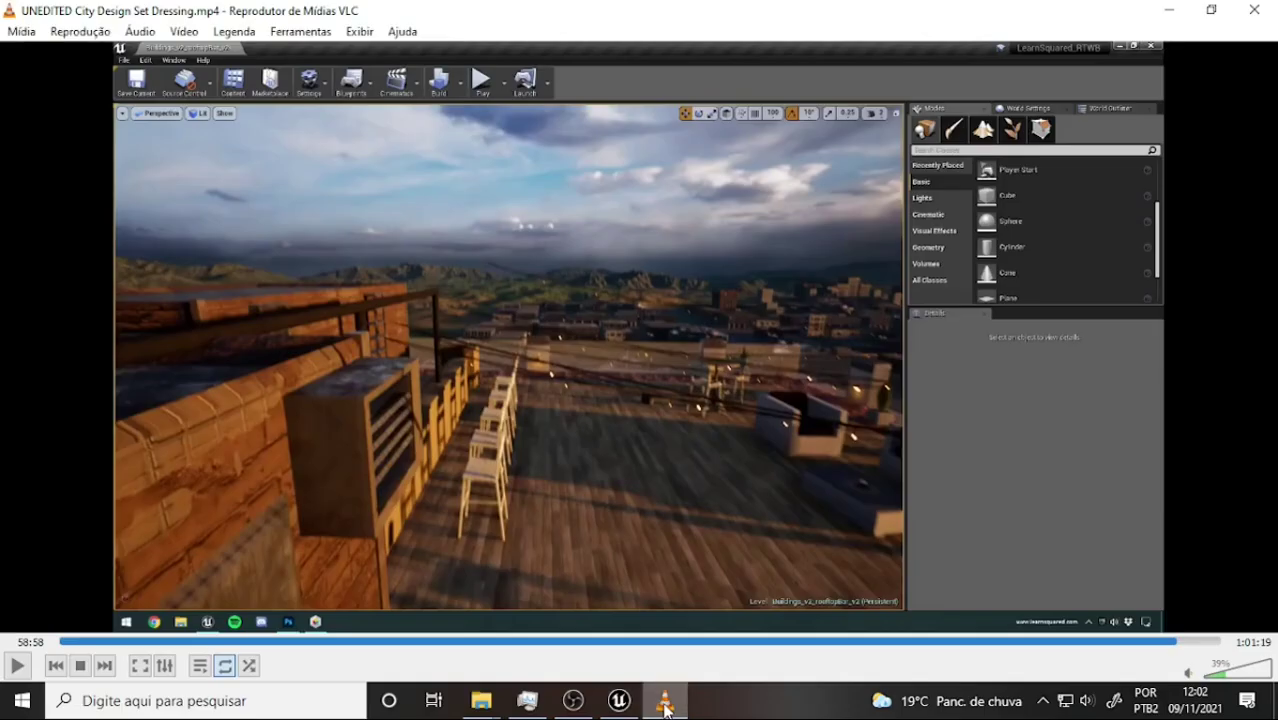
click(667, 708)
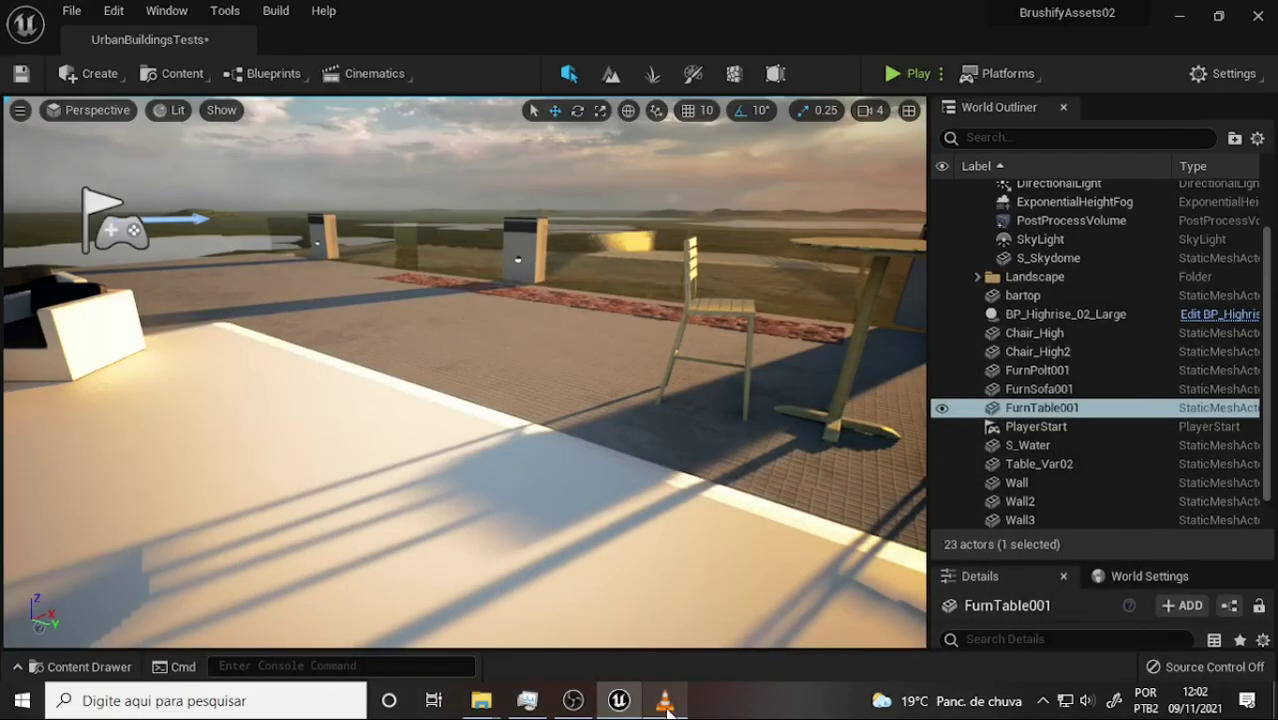
right_drag(610, 440, 610, 440)
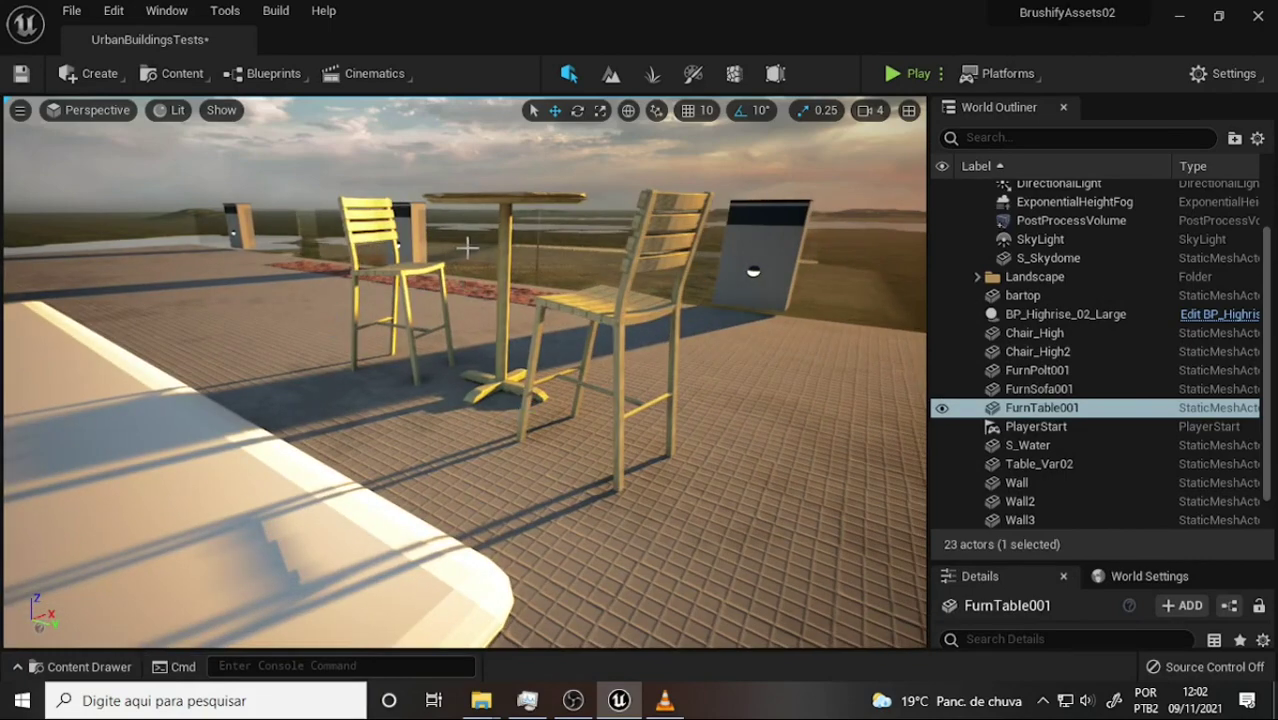
click(573, 700)
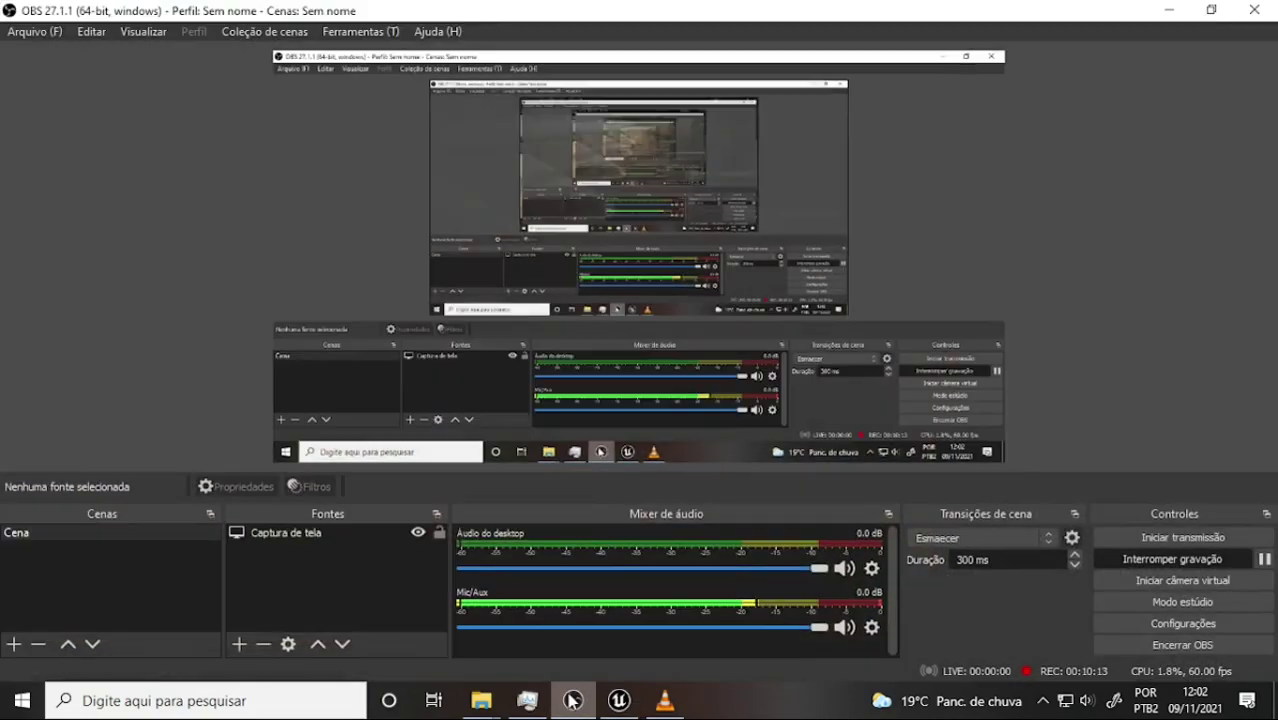
click(573, 700)
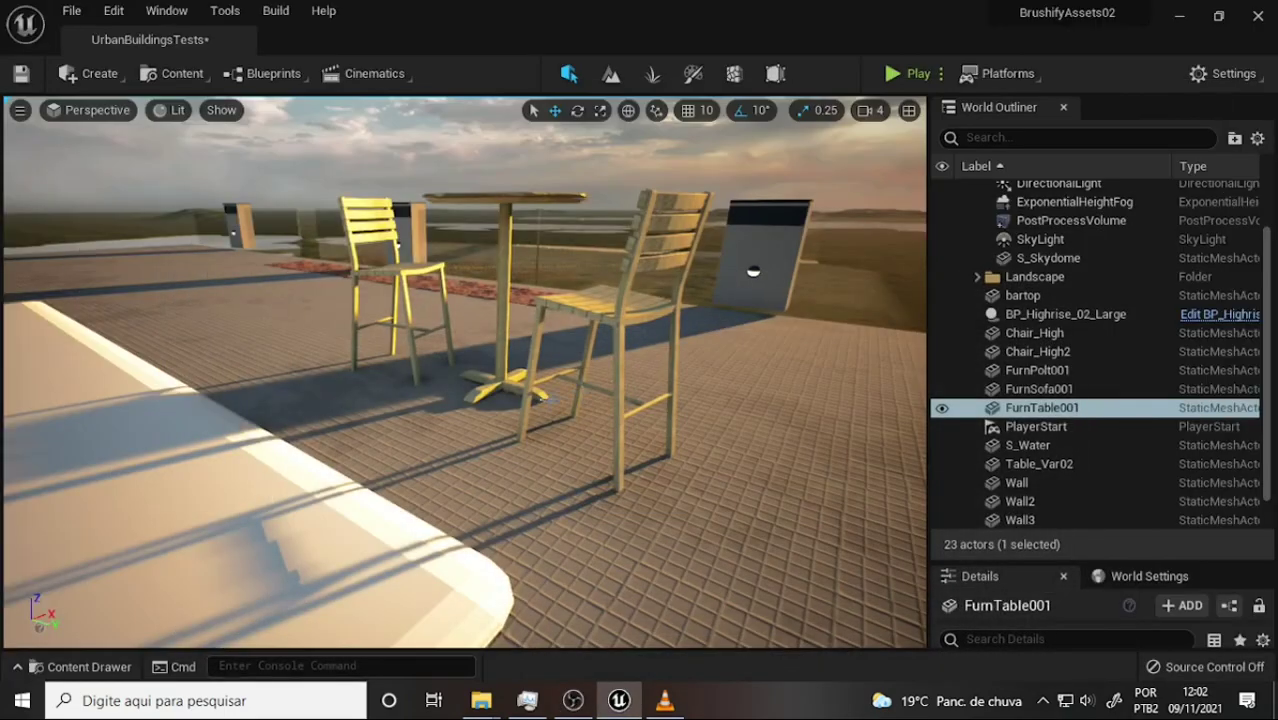
right_drag(537, 392, 537, 392)
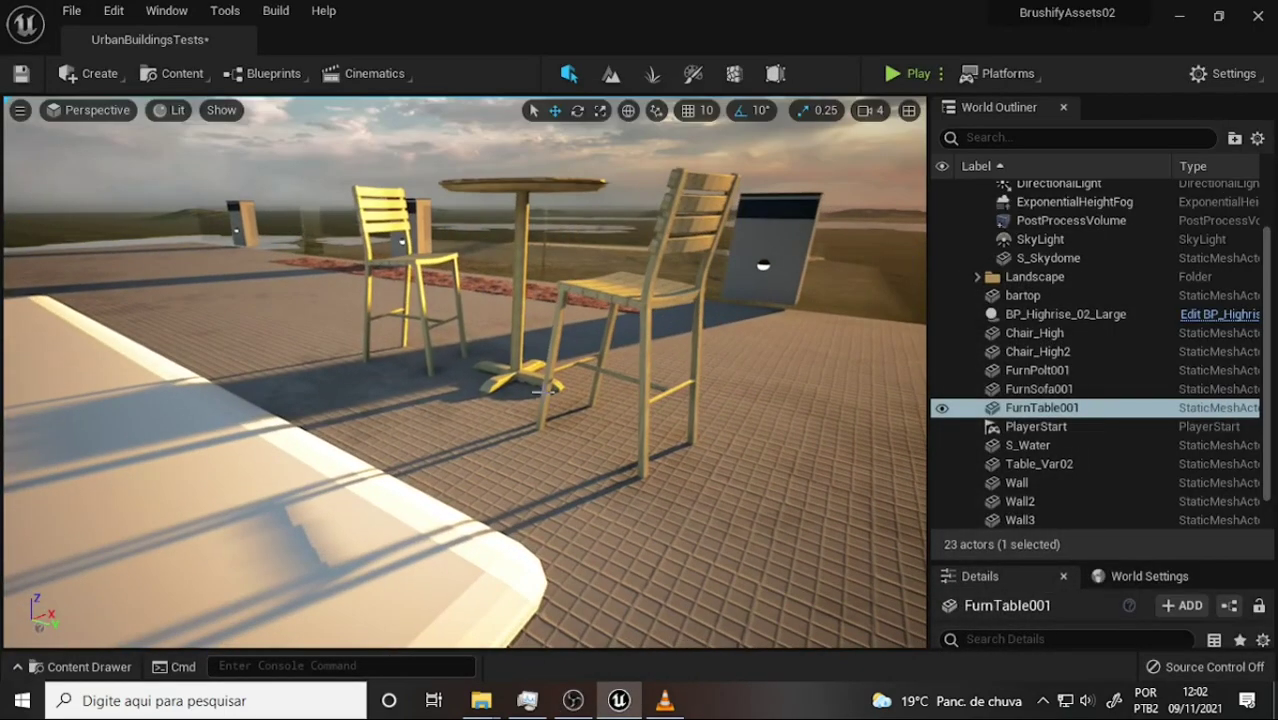